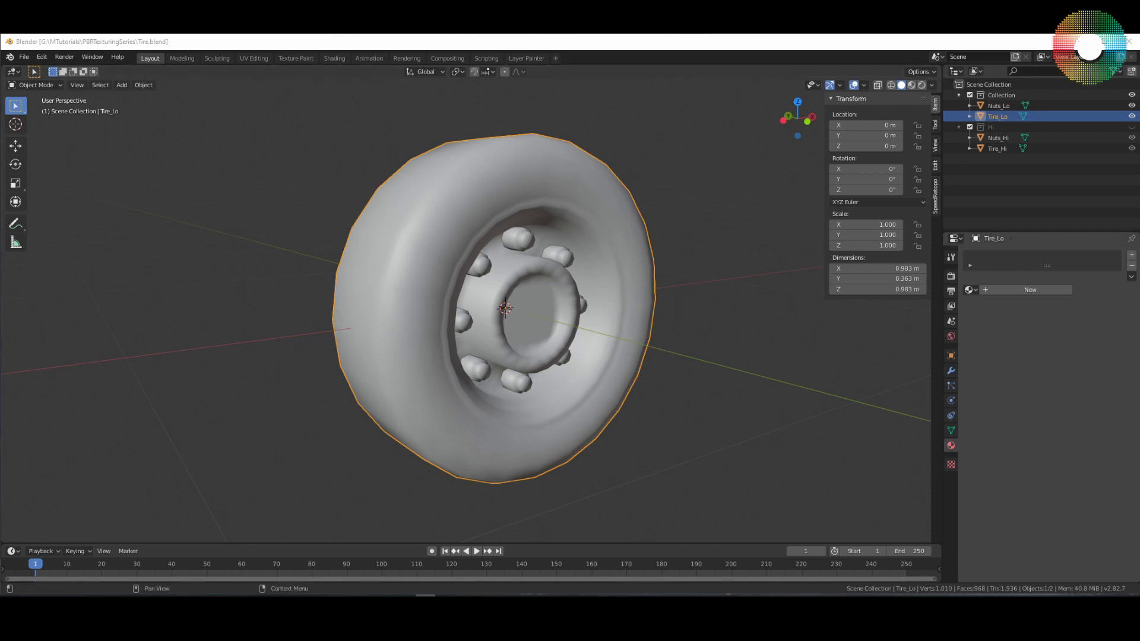
# Examine the low-poly wheel, checking the separate Nuts_Lo and Tire_Lo objects around the rim.
pyautogui.moveTo(634, 447); pyautogui.dragTo(588, 444, button='middle')
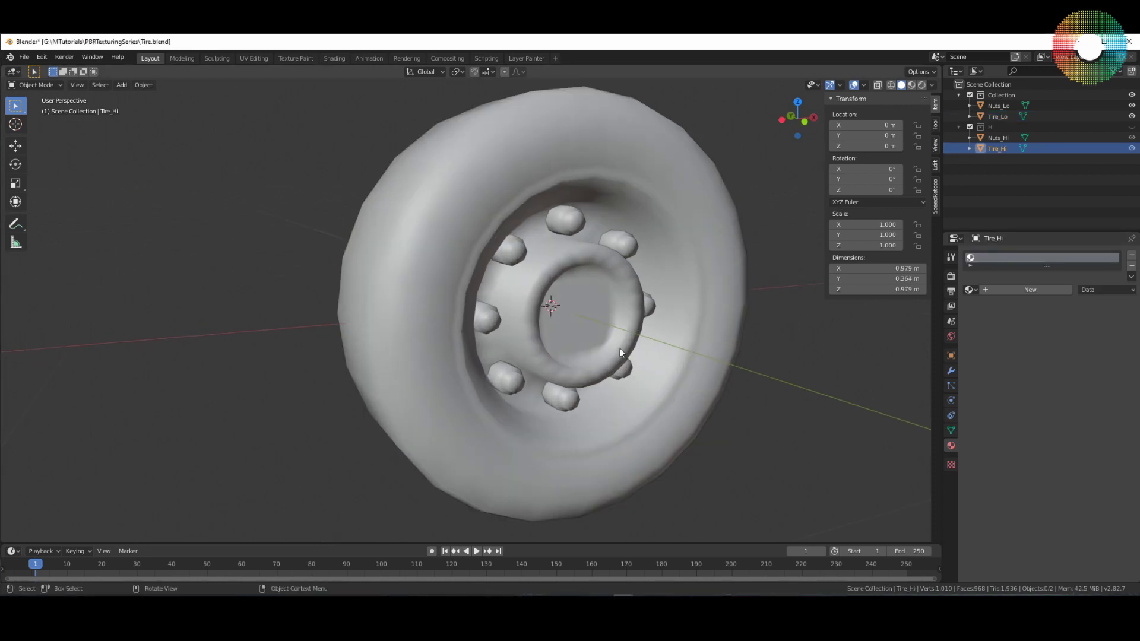
pyautogui.scroll(2, 603, 337)
pyautogui.moveTo(599, 337); pyautogui.dragTo(588, 317, button='middle')
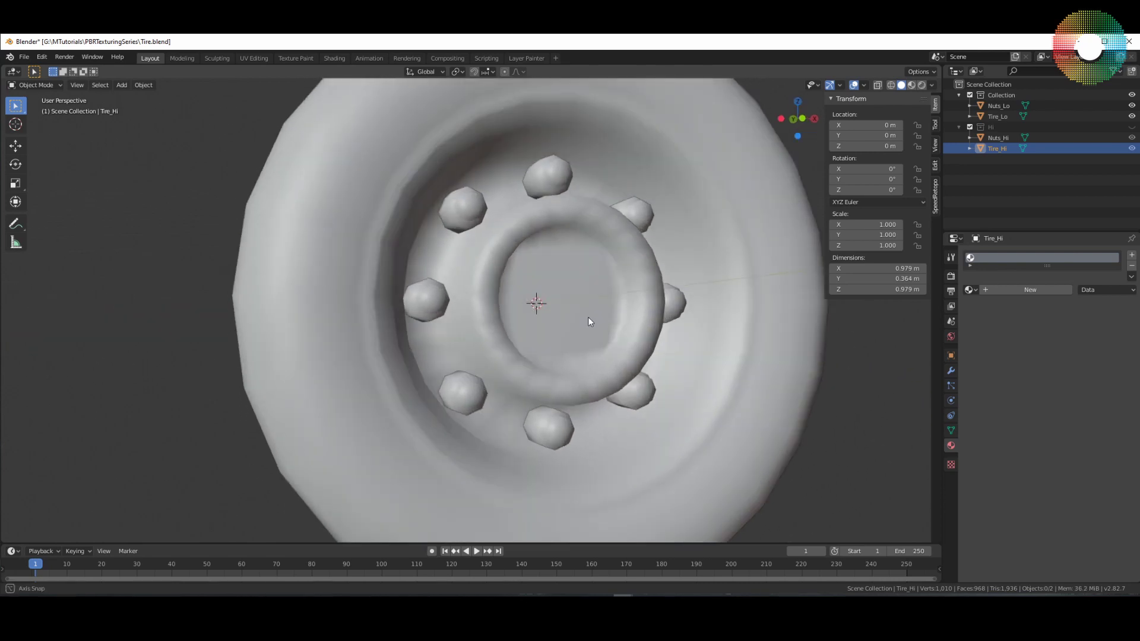
pyautogui.click(1000, 105)
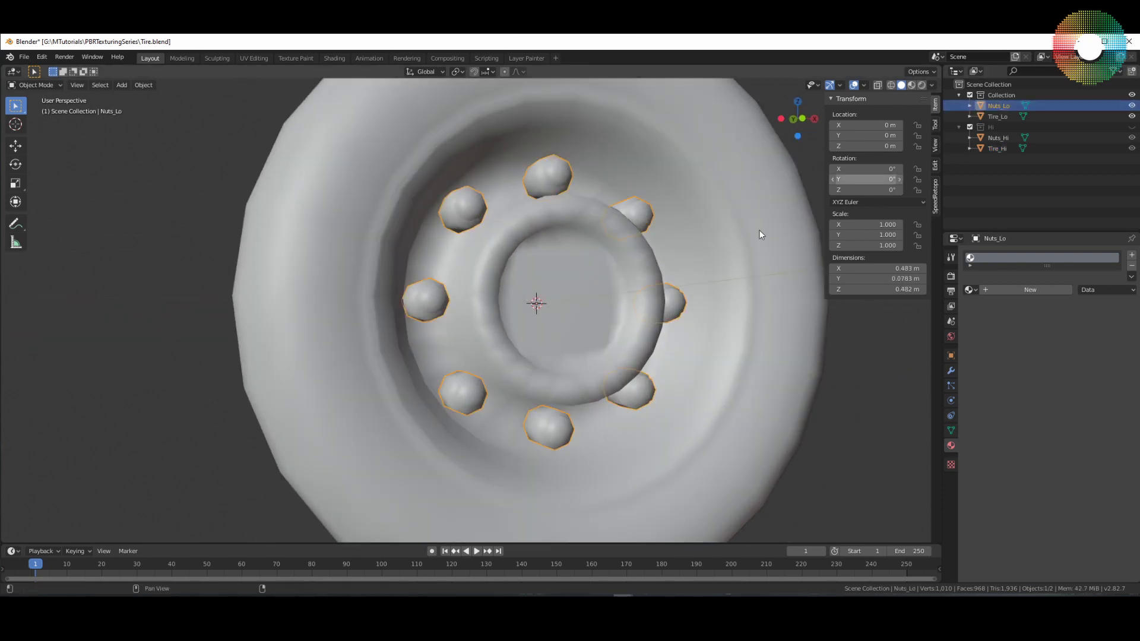
pyautogui.click(790, 357)
pyautogui.scroll(-4, 791, 357)
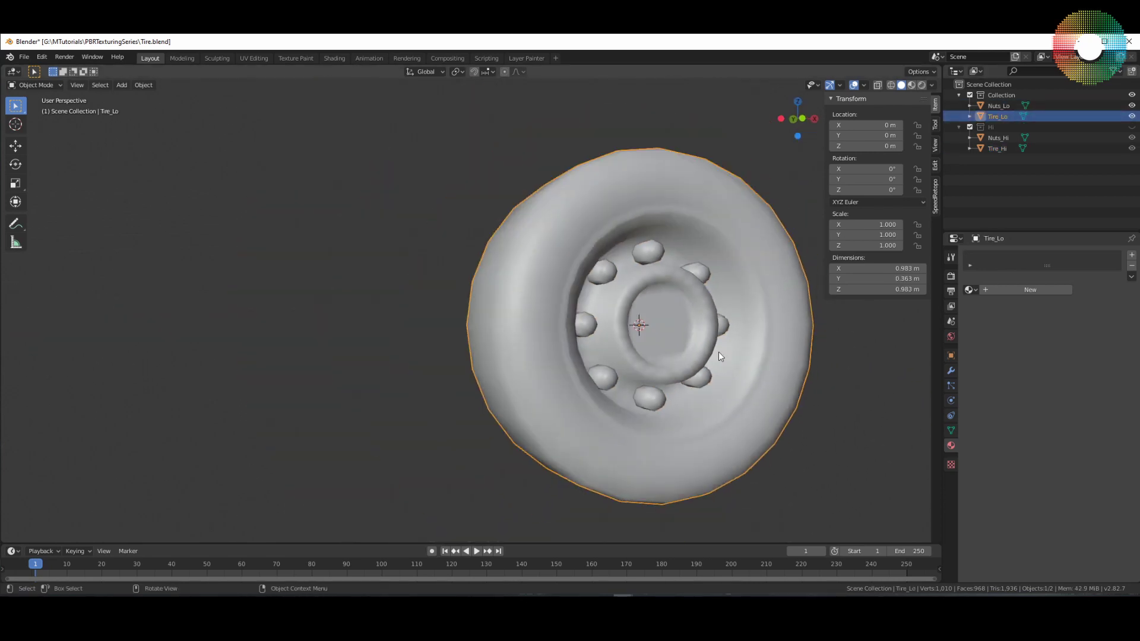
pyautogui.keyDown('shift'); pyautogui.moveTo(718, 367); pyautogui.dragTo(652, 360, button='middle'); pyautogui.keyUp('shift')
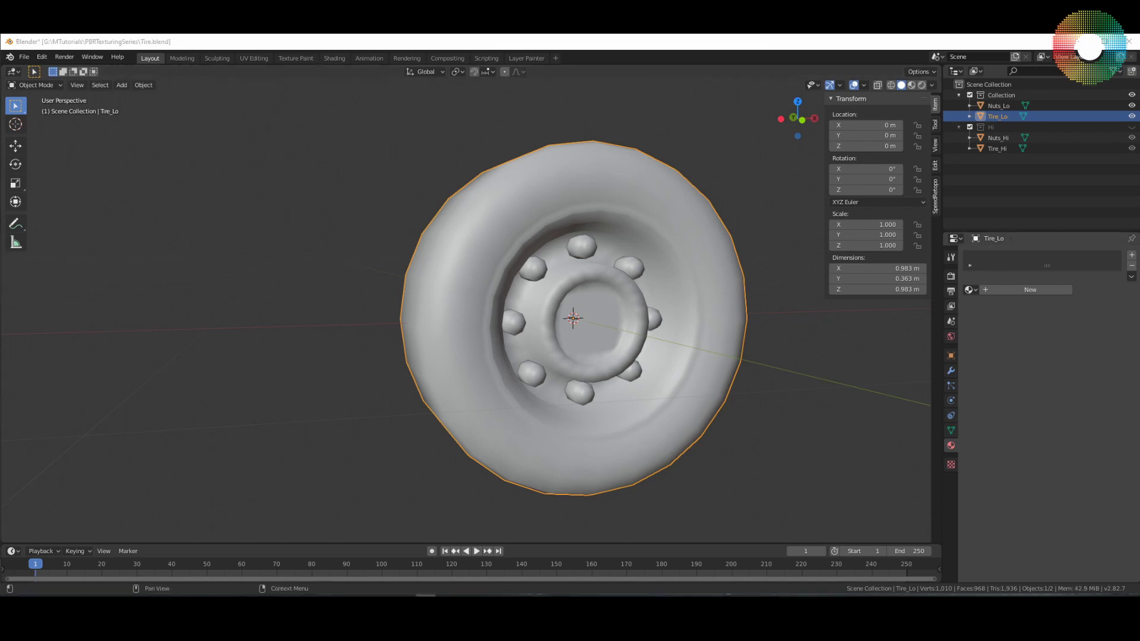
# Show the Hi collection in place of the low-poly one and examine the high-poly tire, rim and nuts.
pyautogui.click(1132, 126)
pyautogui.click(1132, 95)
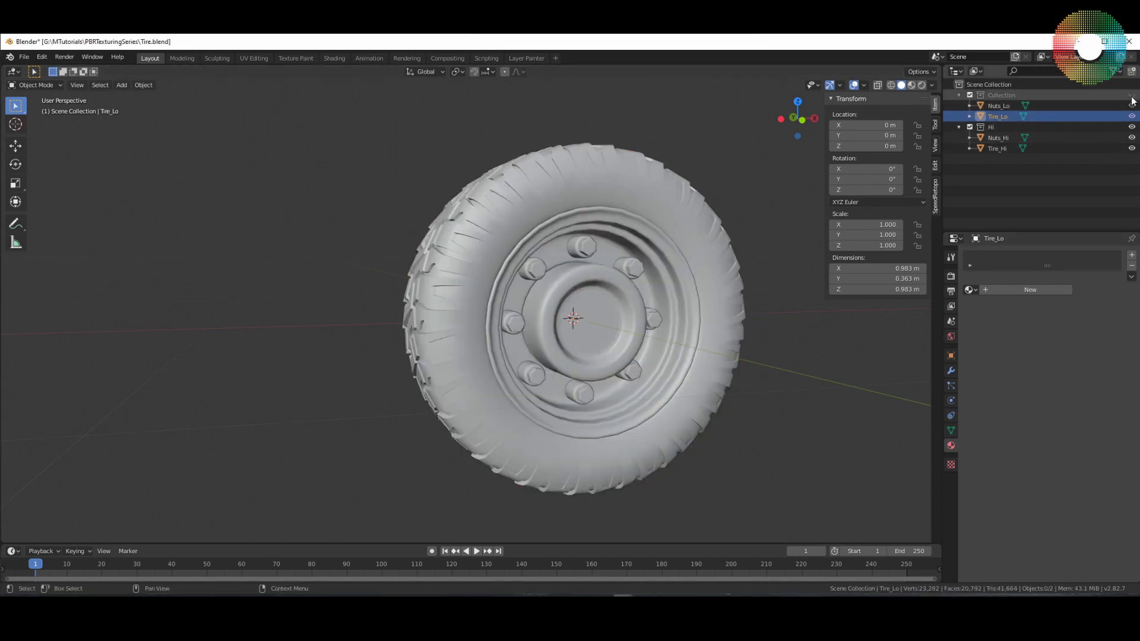
pyautogui.moveTo(642, 418); pyautogui.dragTo(615, 373, button='middle')
pyautogui.scroll(4, 585, 369)
pyautogui.scroll(-2, 585, 369)
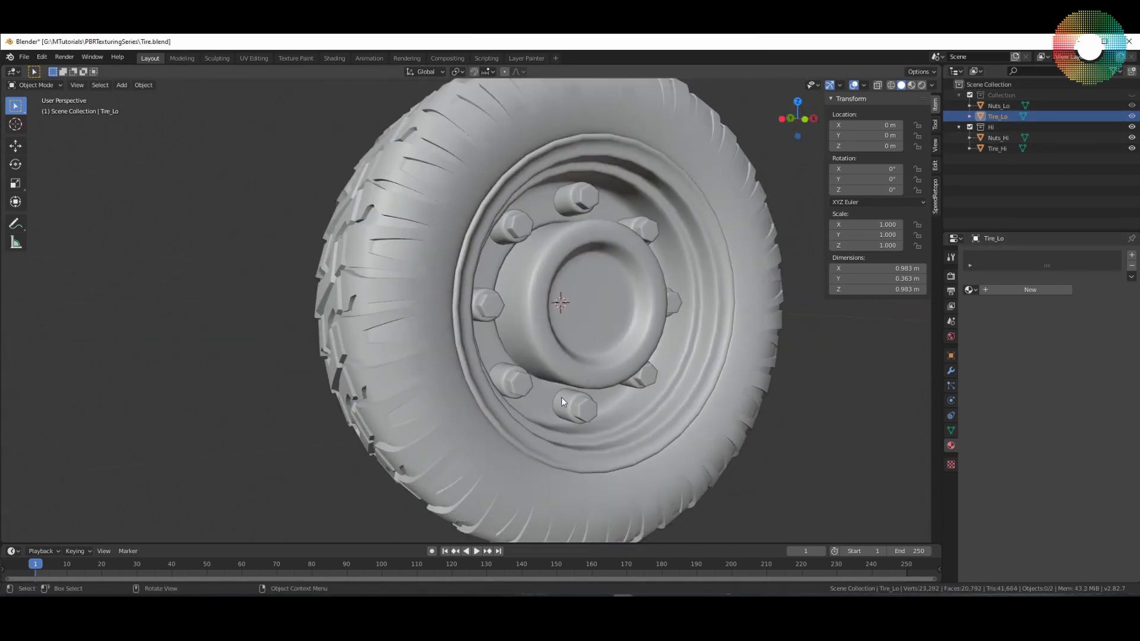
pyautogui.moveTo(561, 398); pyautogui.dragTo(543, 414, button='middle')
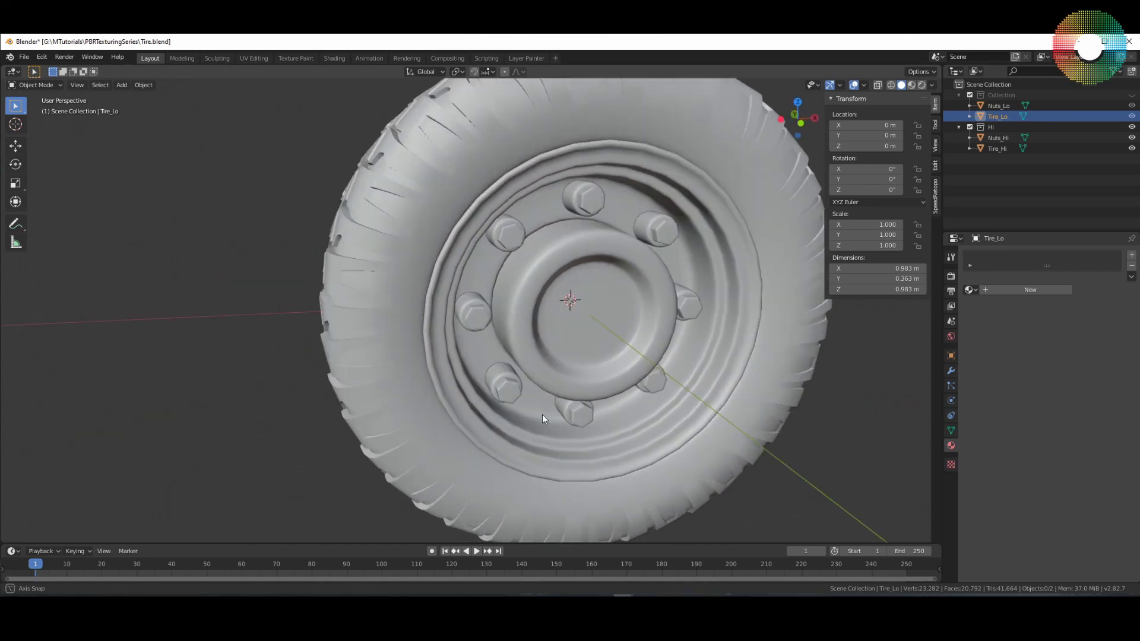
pyautogui.click(577, 360)
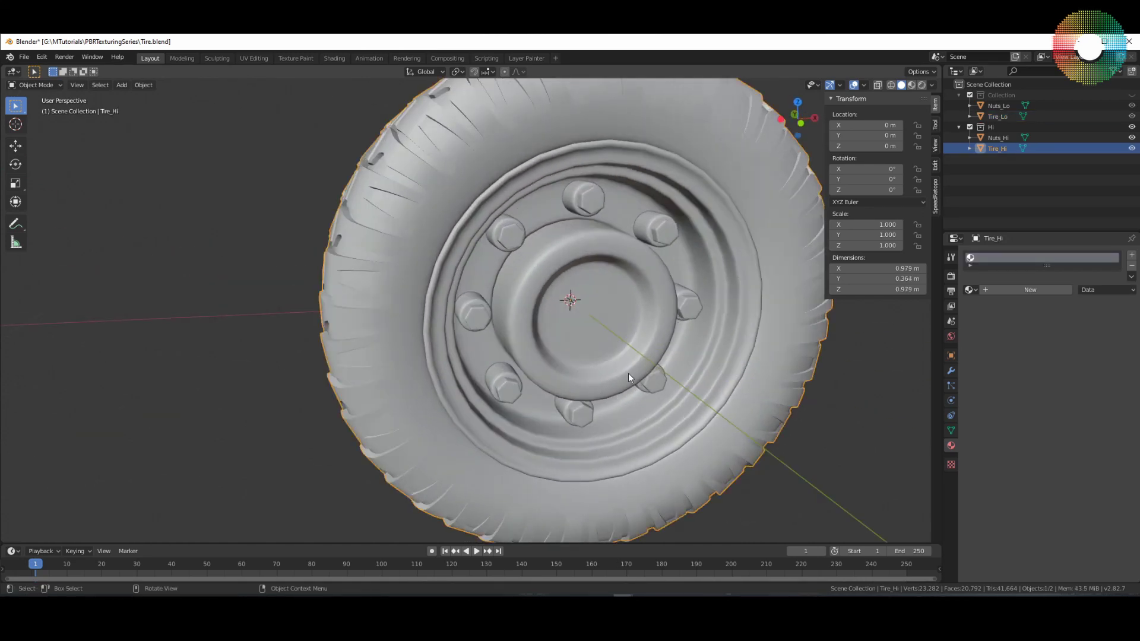
pyautogui.moveTo(630, 369); pyautogui.dragTo(648, 359, button='middle')
pyautogui.scroll(-3, 648, 359)
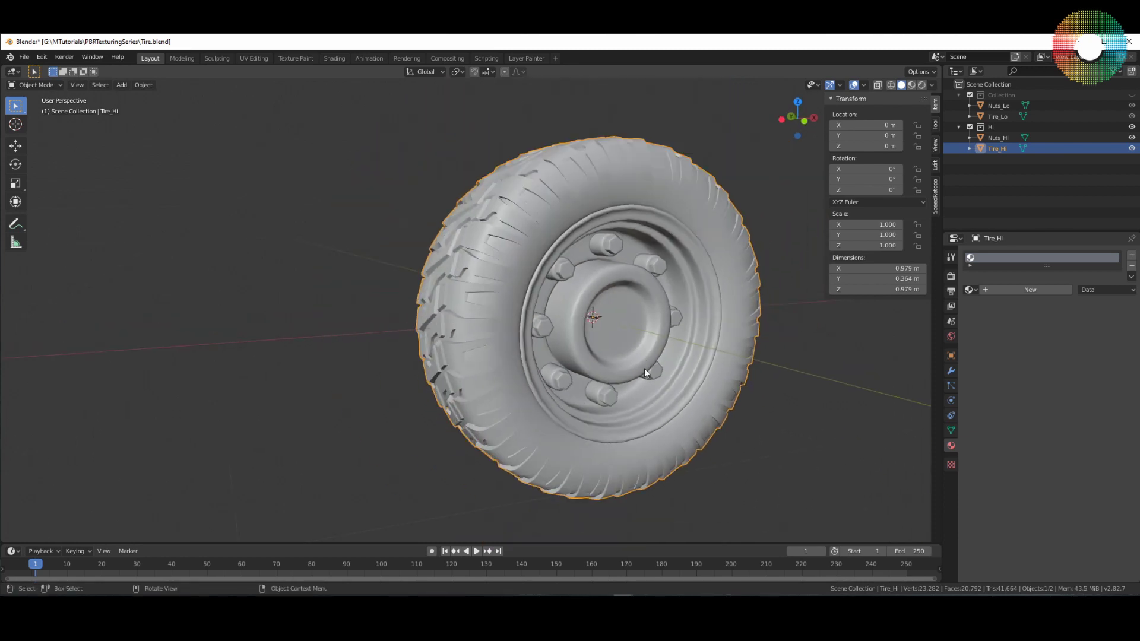
# Make the low-poly Collection visible again and hide the Hi collection.
pyautogui.click(1132, 95)
pyautogui.click(1133, 127)
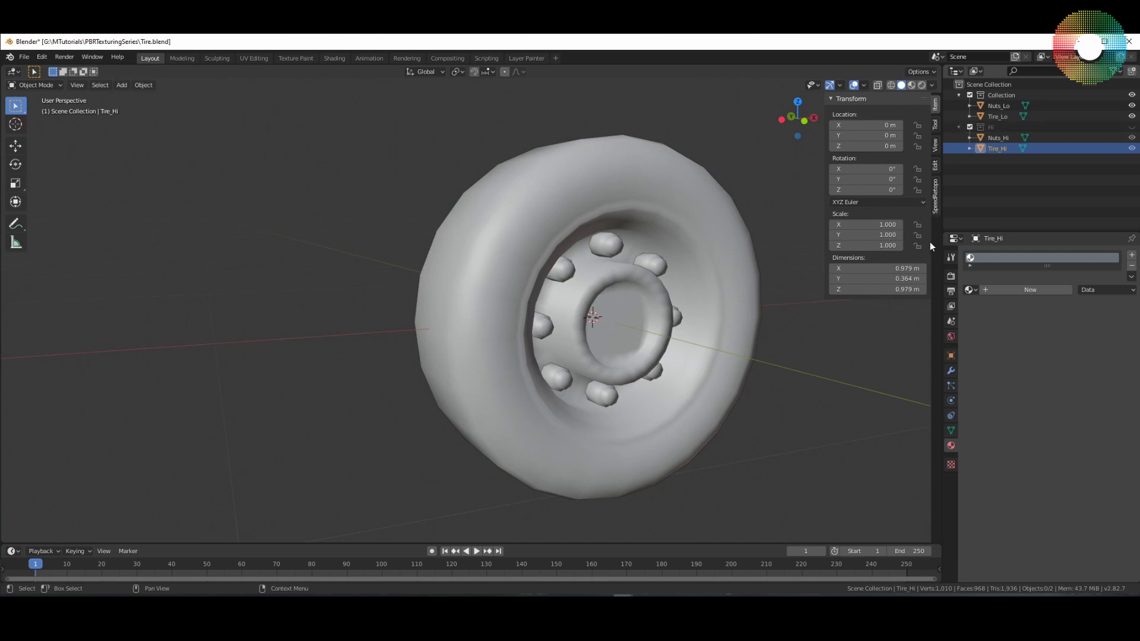
pyautogui.moveTo(689, 409); pyautogui.dragTo(873, 424, button='middle')
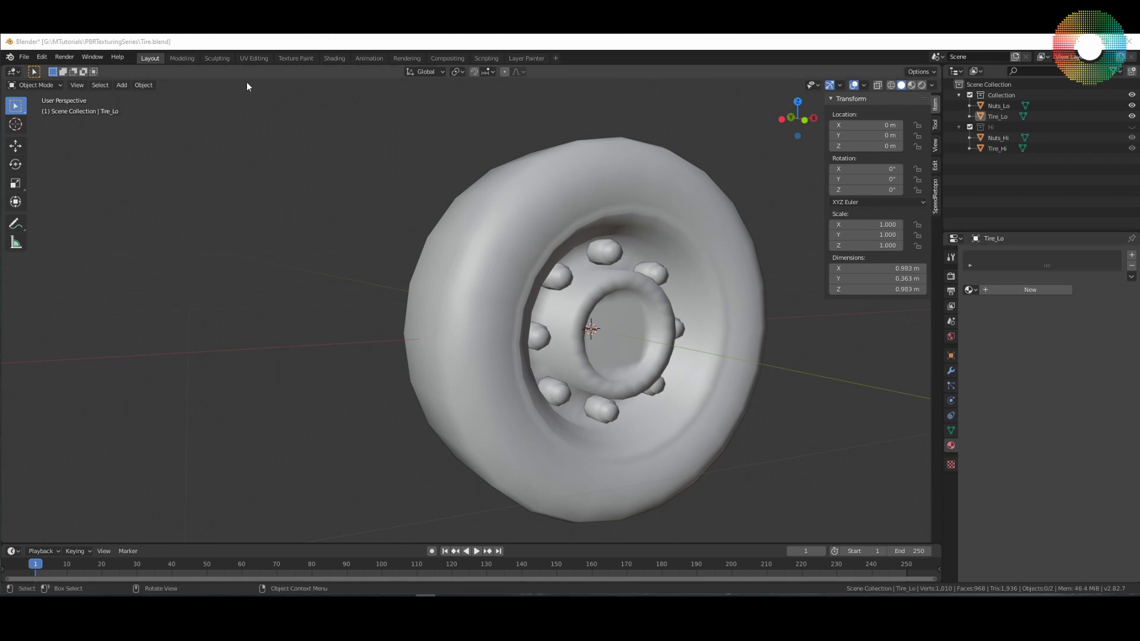
# Inspect the combined UV layout of Tire_Lo and Nuts_Lo in Edit Mode within the UV Editing workspace.
pyautogui.click(249, 57)
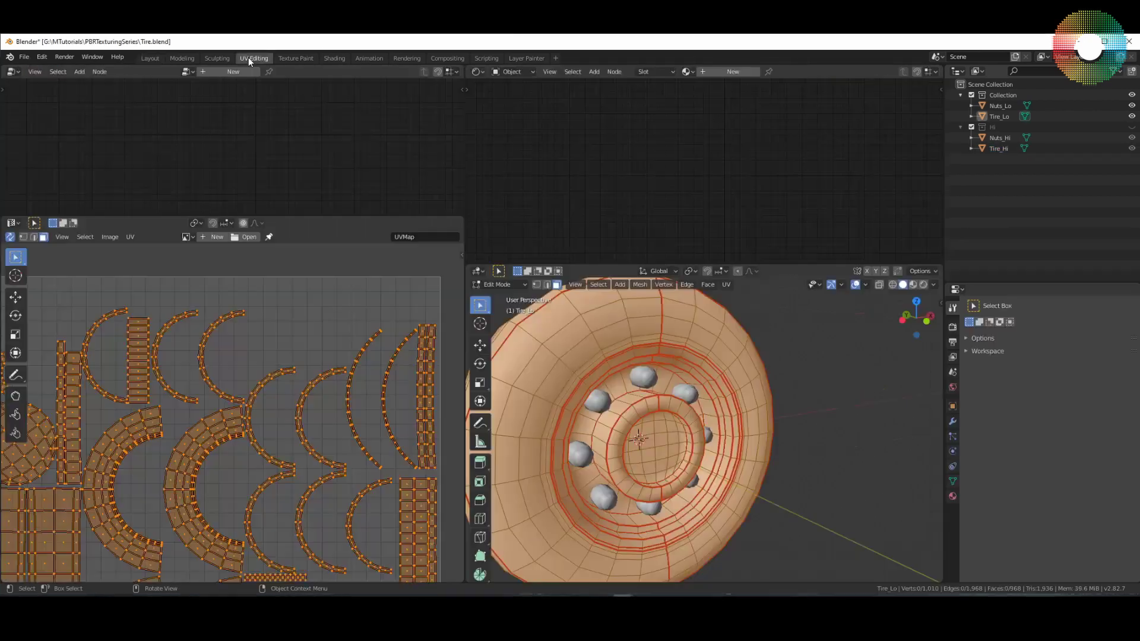
pyautogui.moveTo(615, 467); pyautogui.dragTo(820, 461, button='middle')
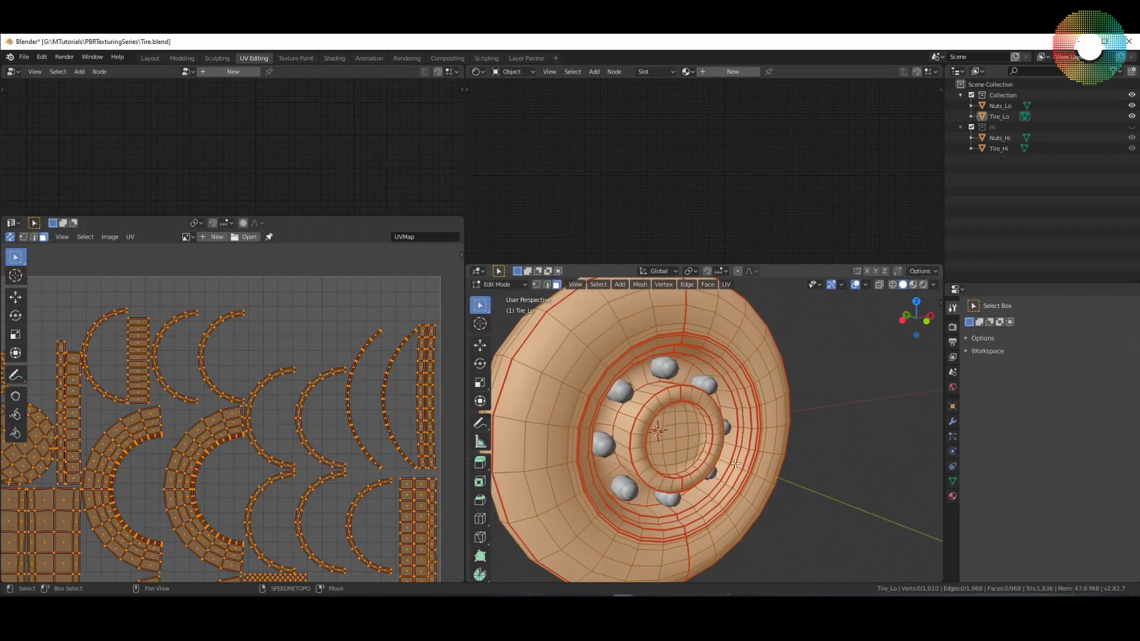
pyautogui.press('Tab')
pyautogui.click(651, 440)
pyautogui.keyDown('shift'); pyautogui.click(604, 444); pyautogui.keyUp('shift')
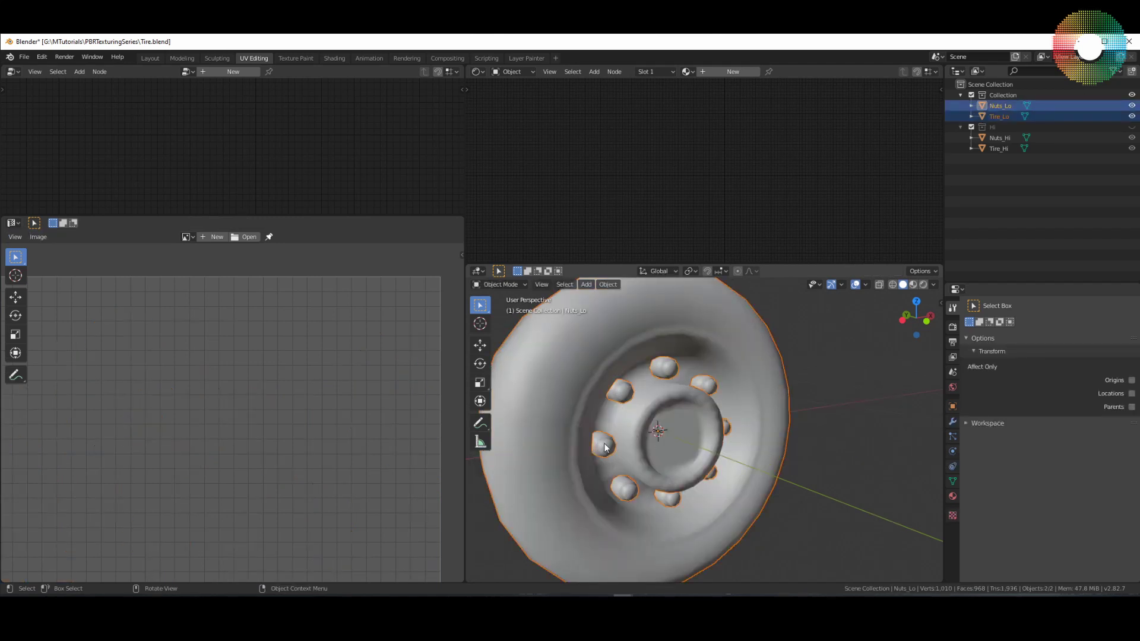
pyautogui.hotkey('ctrl', 'Tab')
pyautogui.click(705, 446)
pyautogui.scroll(-3, 301, 455)
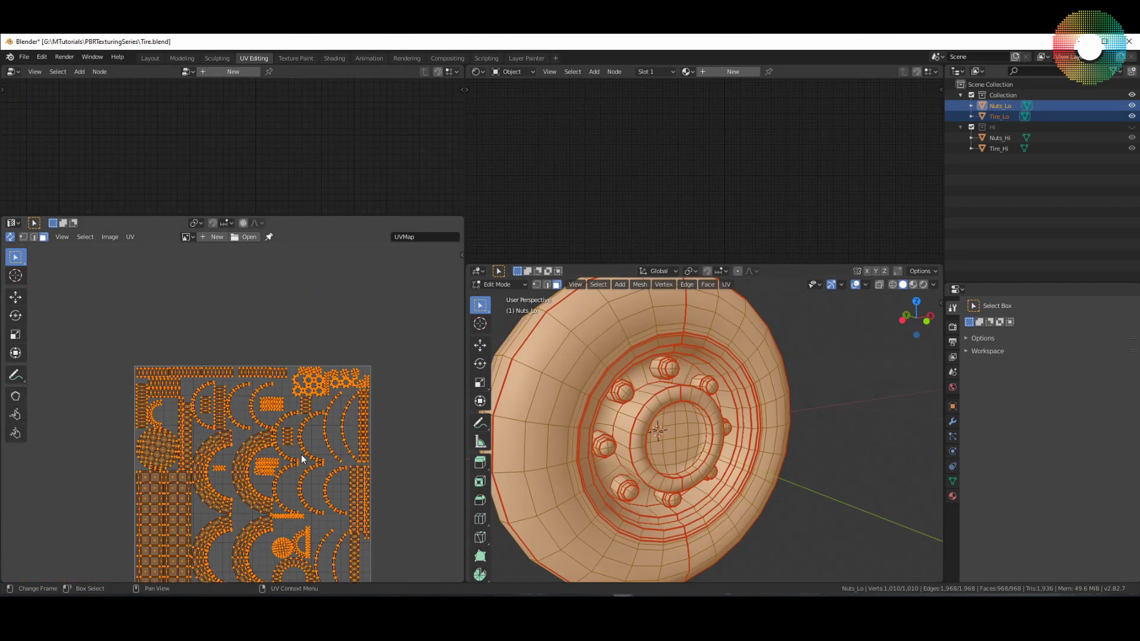
pyautogui.moveTo(305, 468); pyautogui.dragTo(303, 405, button='middle')
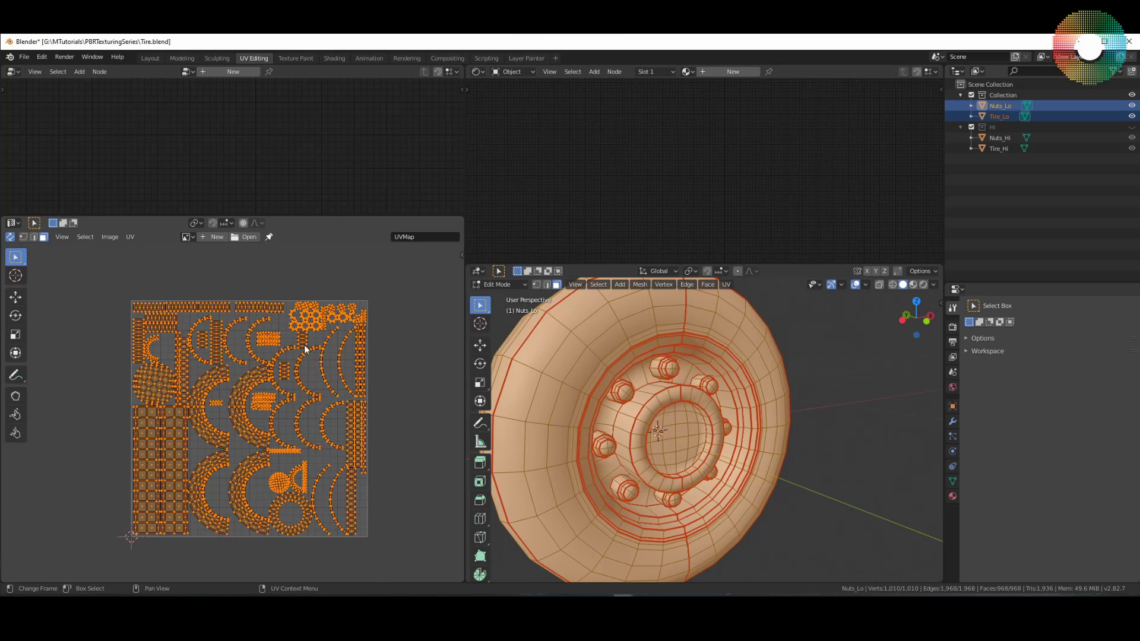
pyautogui.moveTo(701, 455); pyautogui.dragTo(753, 457, button='middle')
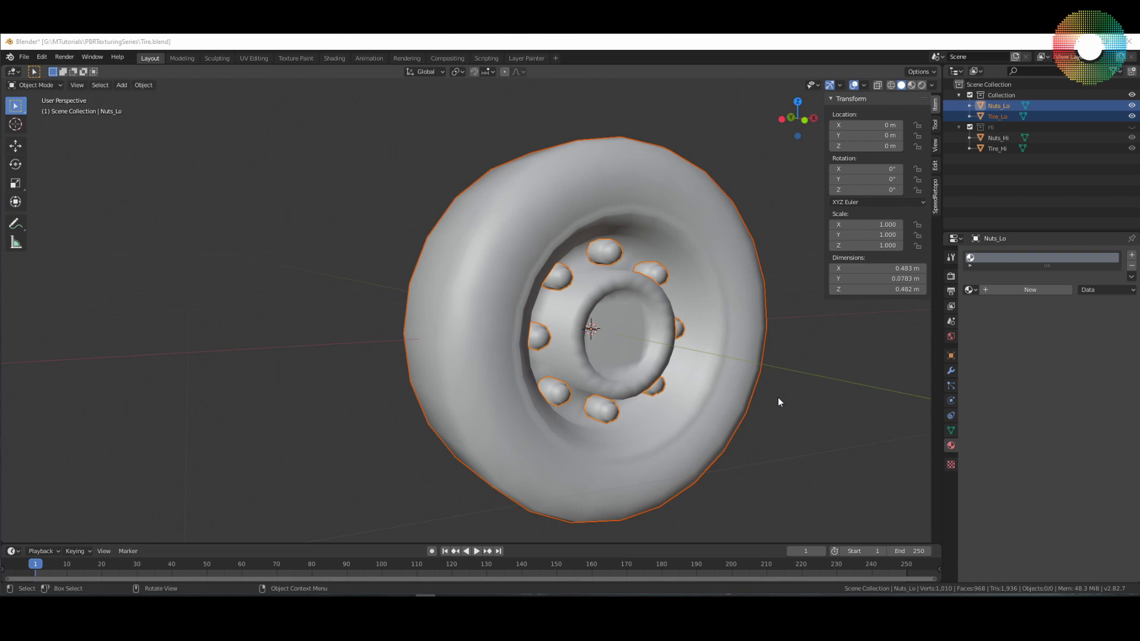
# Show the Hi collection instead of the low-poly Collection and switch to Vertex Paint mode.
pyautogui.click(1131, 128)
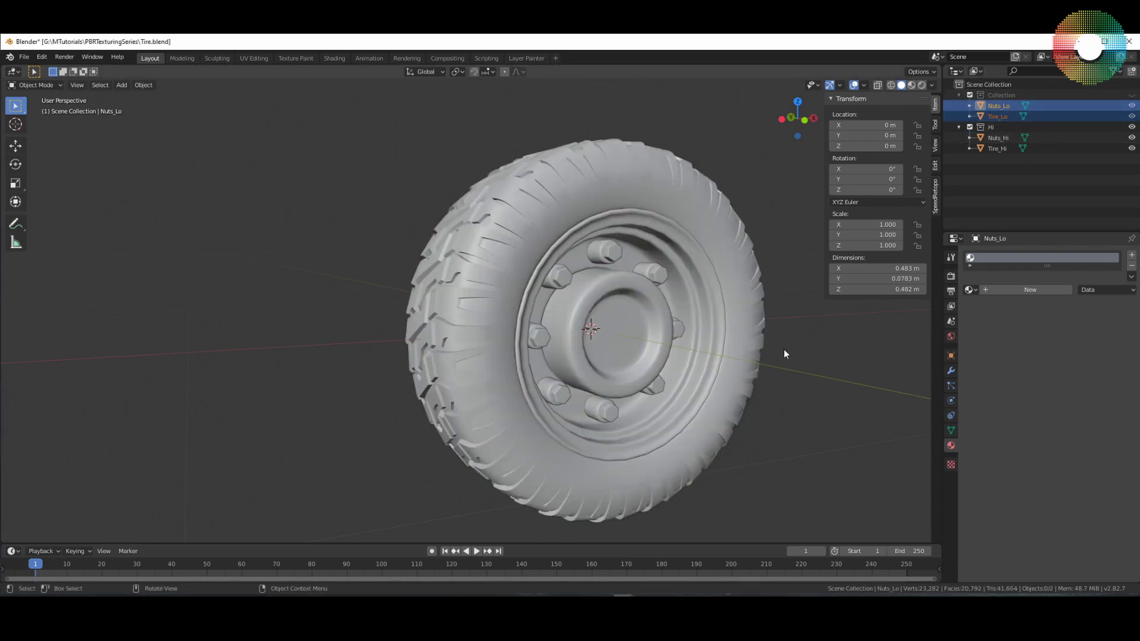
pyautogui.hotkey('ctrl', 'Tab')
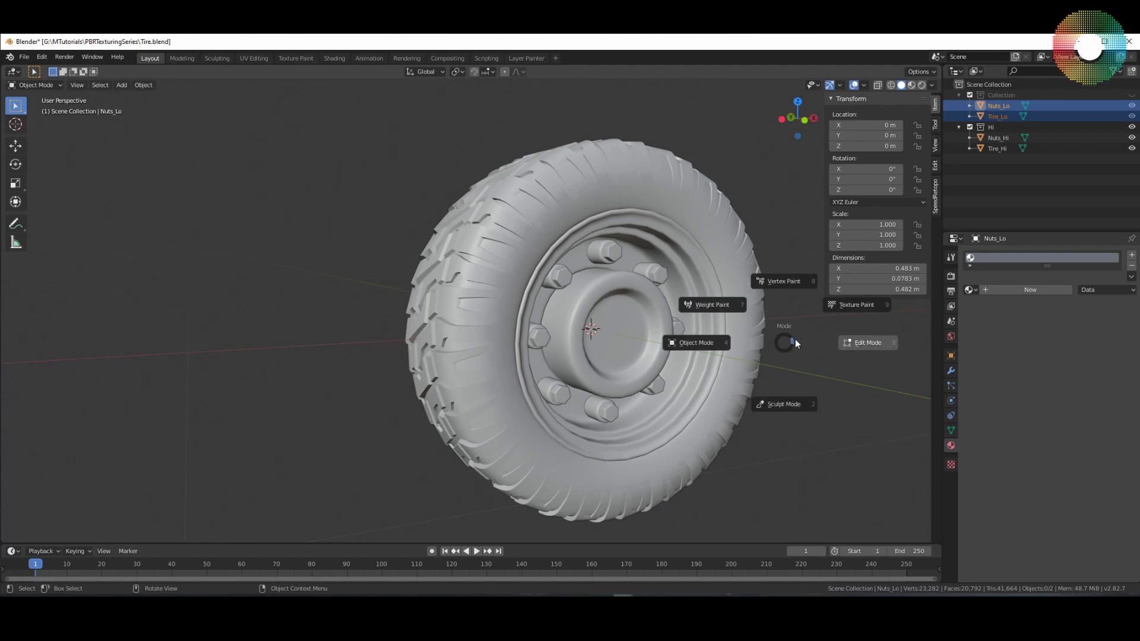
pyautogui.click(776, 279)
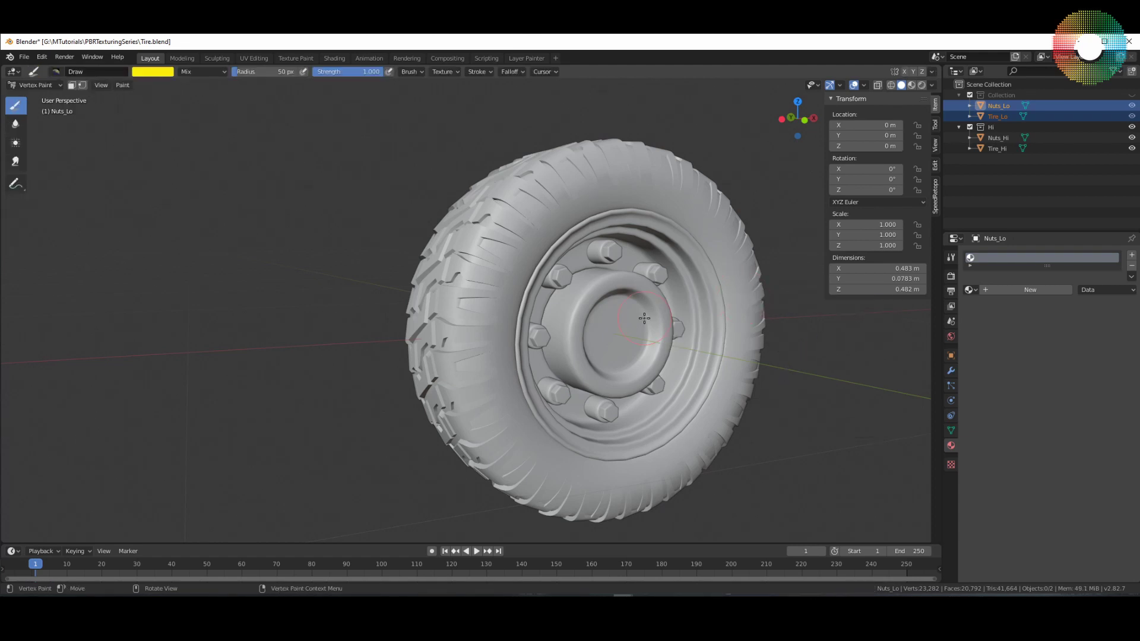
pyautogui.moveTo(644, 319); pyautogui.dragTo(700, 297, button='middle')
# Set the viewport shading color to Vertex and examine the vertex colors on the high-poly tire, rim and nuts.
pyautogui.click(933, 85)
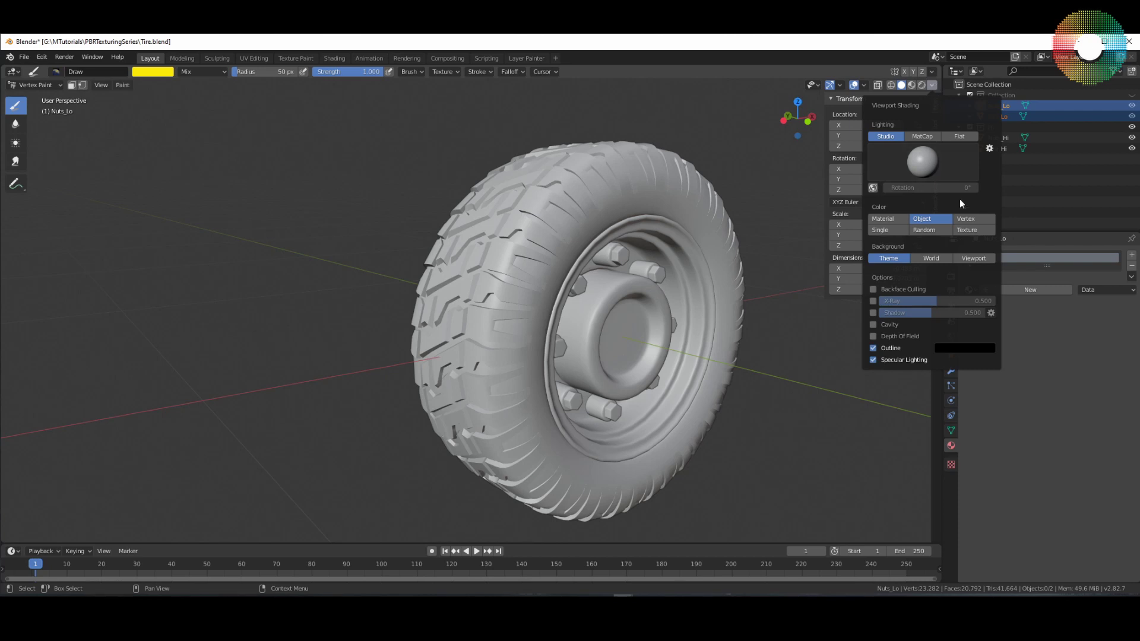
pyautogui.click(967, 218)
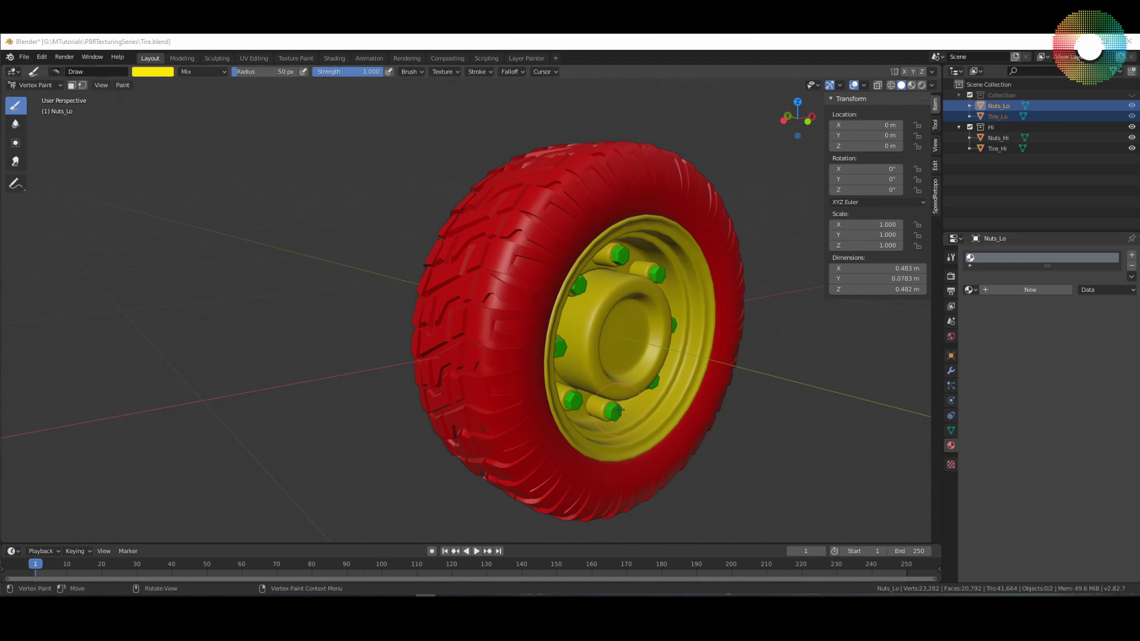
pyautogui.moveTo(548, 411)
pyautogui.mouseDown(button='middle')
pyautogui.moveTo(592, 415)
pyautogui.moveTo(599, 396)
pyautogui.mouseUp(button='middle')
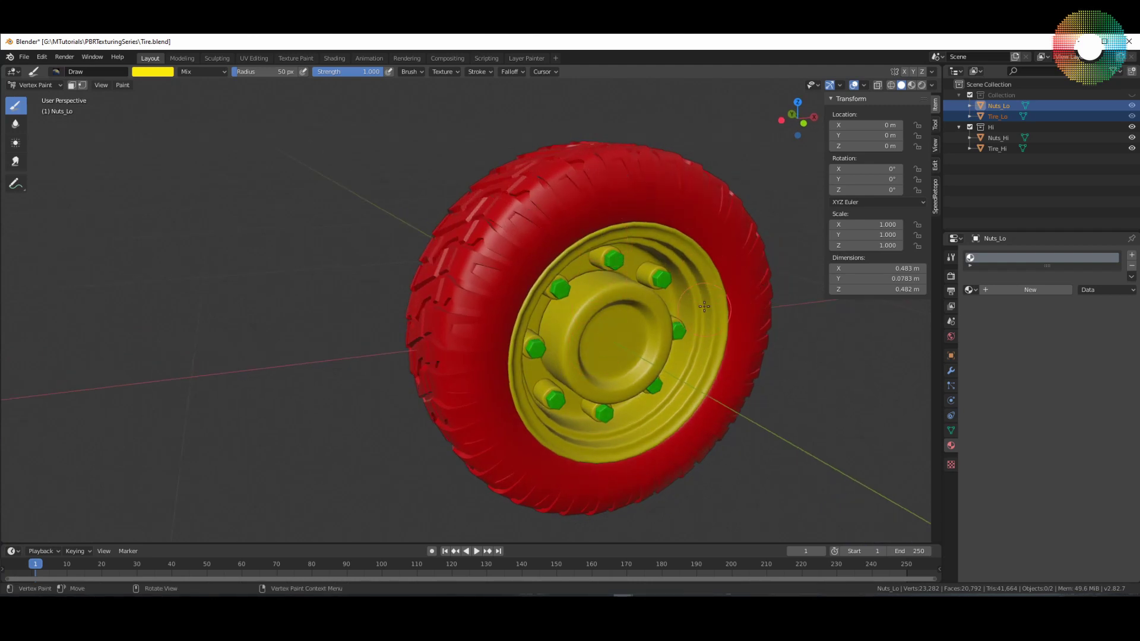
pyautogui.scroll(4, 705, 279)
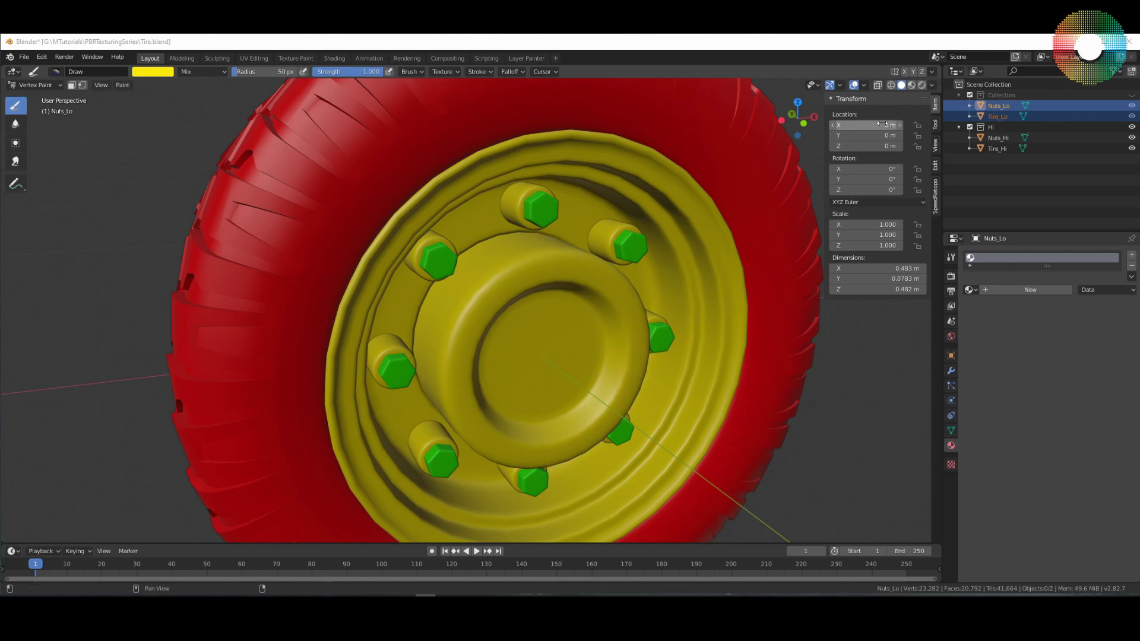
# Return the viewport shading color to Object and bring the whole wheel back into view.
pyautogui.click(931, 85)
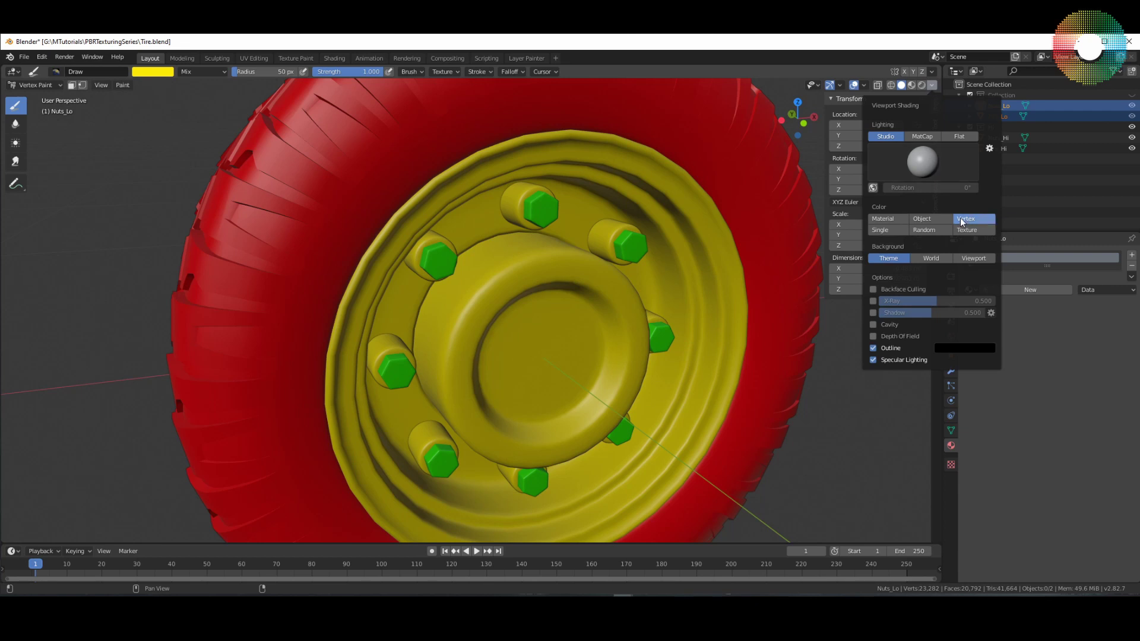
pyautogui.click(922, 220)
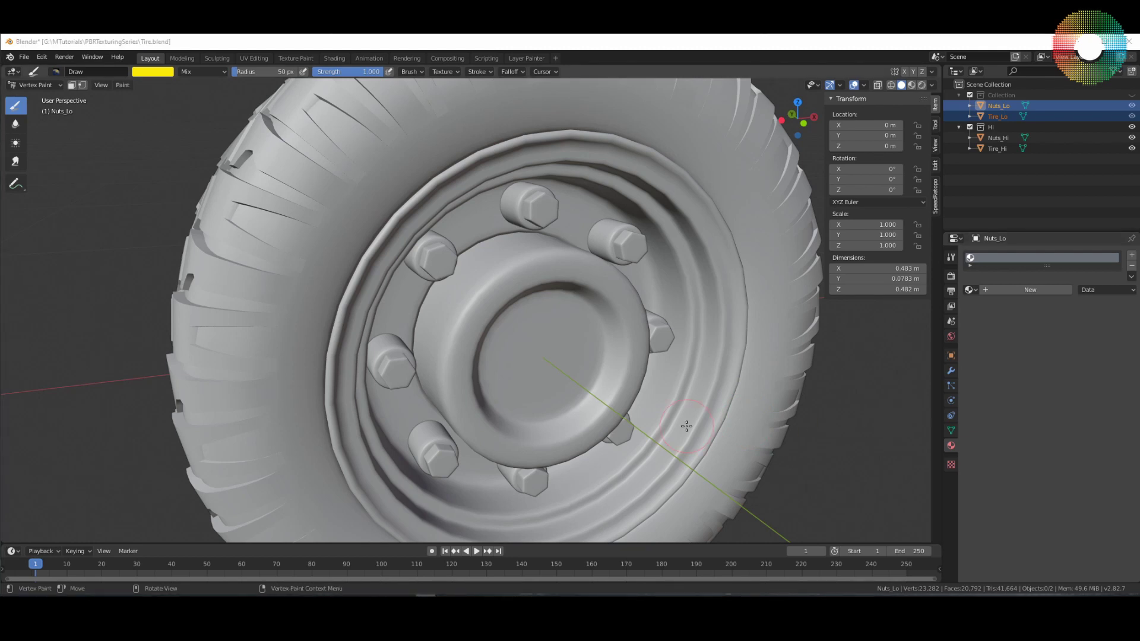
pyautogui.moveTo(682, 425); pyautogui.dragTo(700, 414, button='middle')
pyautogui.scroll(-2, 700, 414)
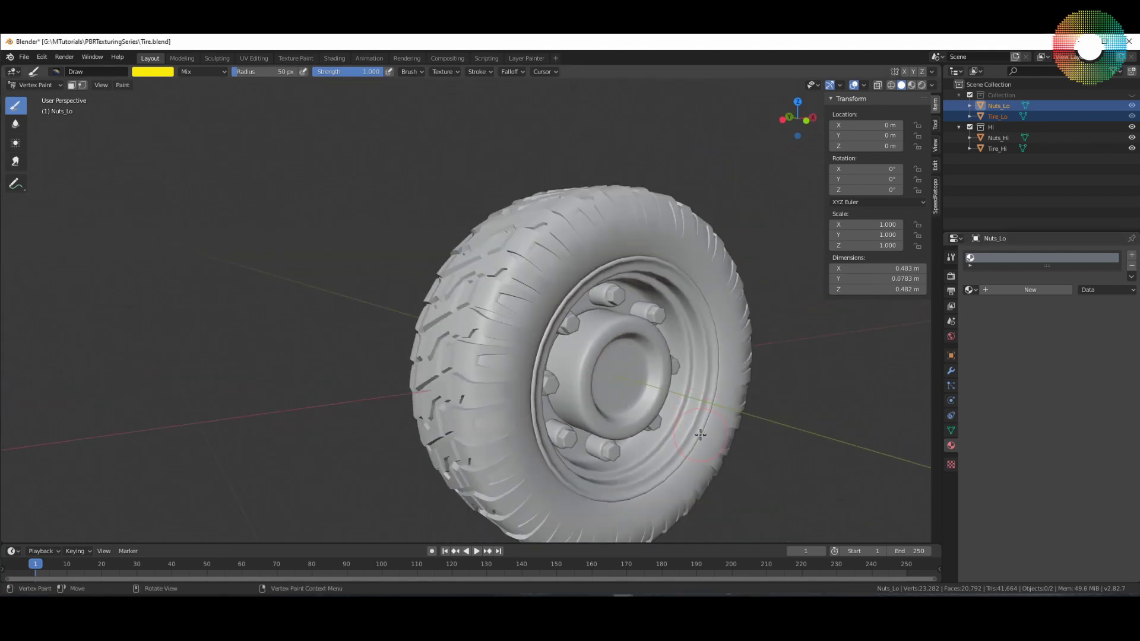
pyautogui.scroll(-3, 683, 410)
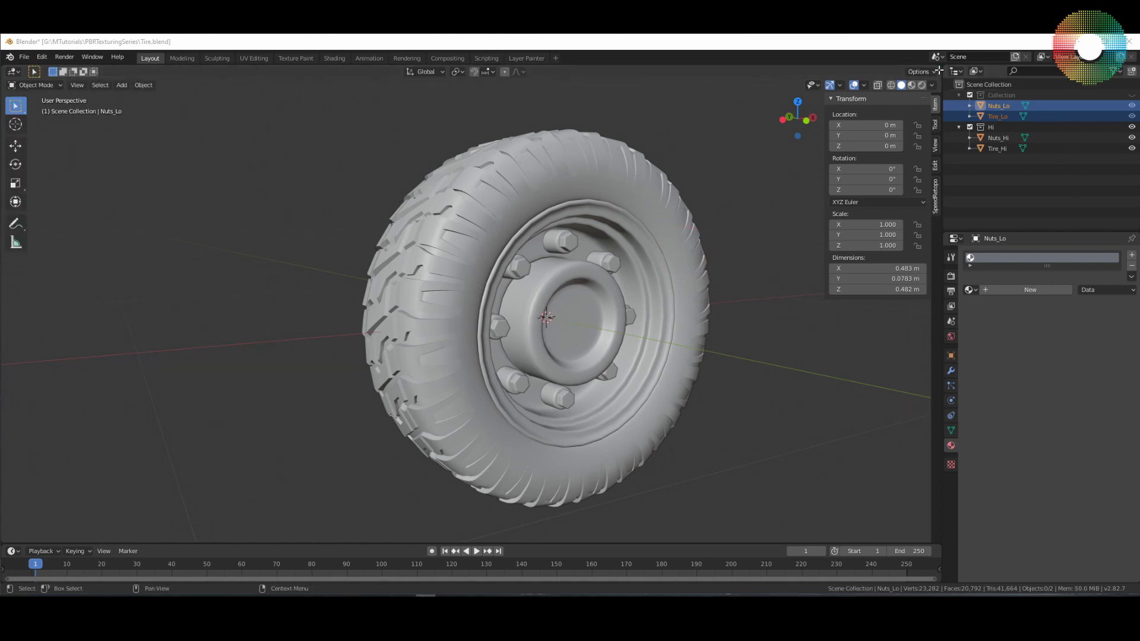
# Split the 3D viewport into two side-by-side areas and change the new one to the Bake Node Editor.
pyautogui.moveTo(938, 70); pyautogui.dragTo(658, 72)
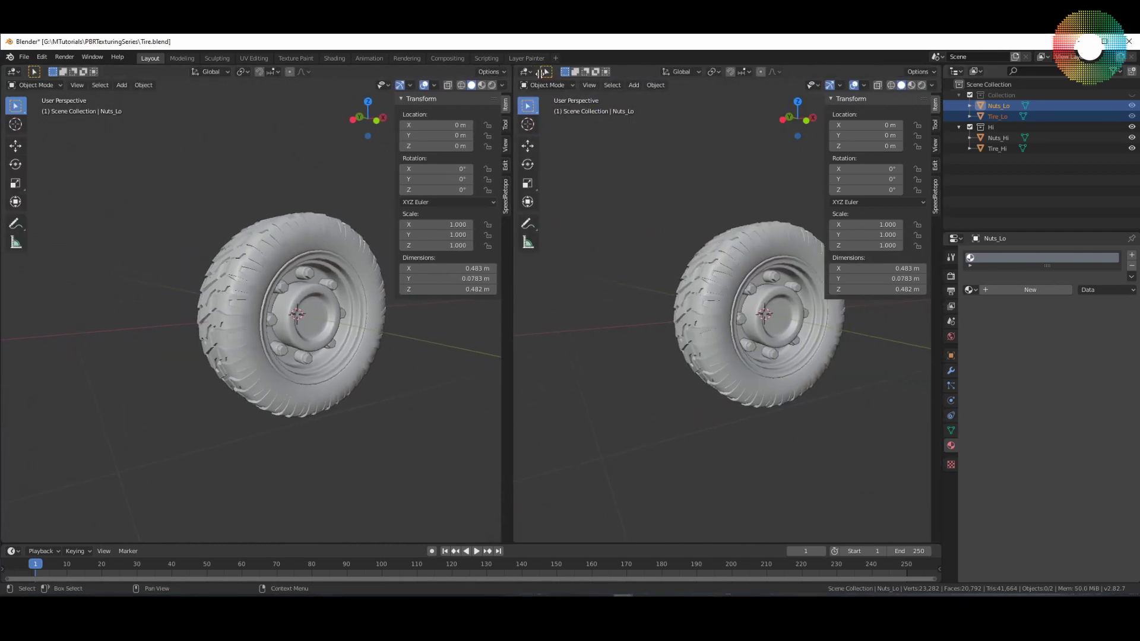
pyautogui.moveTo(551, 74); pyautogui.dragTo(582, 73)
pyautogui.click(582, 73)
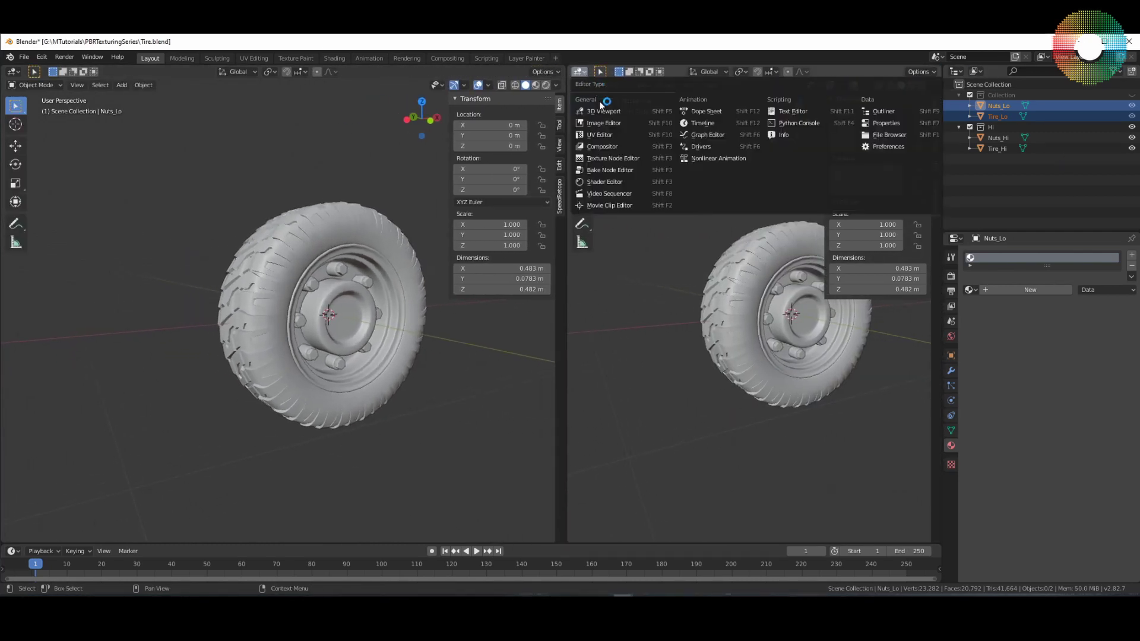
pyautogui.click(625, 171)
pyautogui.press('n')
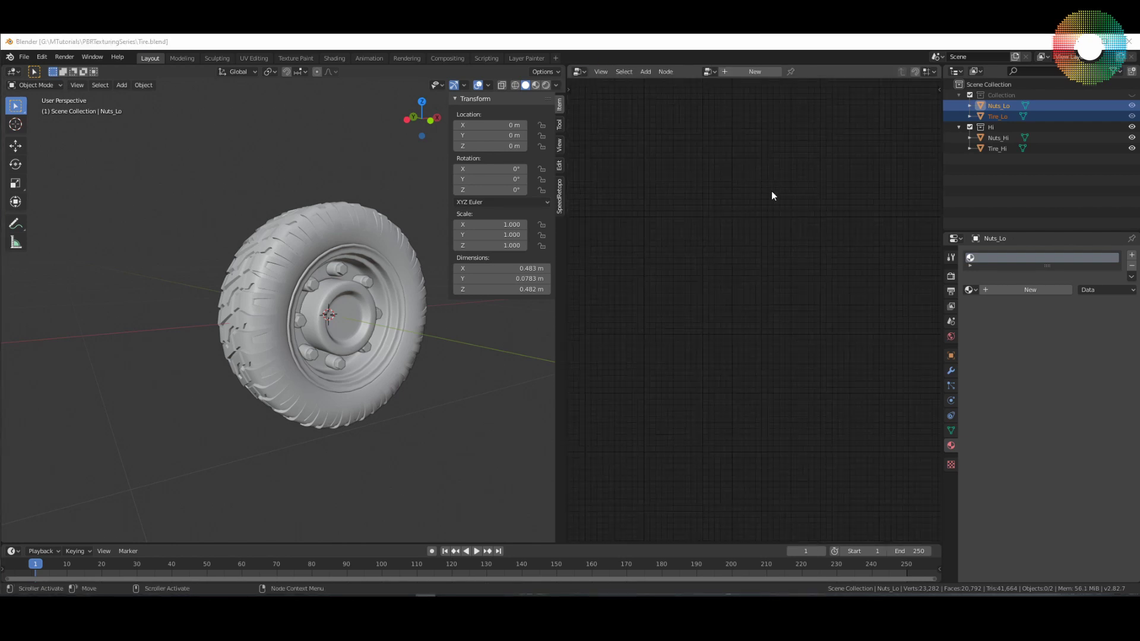
# Create a new bake recipe node tree and frame its Mesh, Pass and Output Image Path nodes.
pyautogui.click(742, 73)
pyautogui.press('Home')
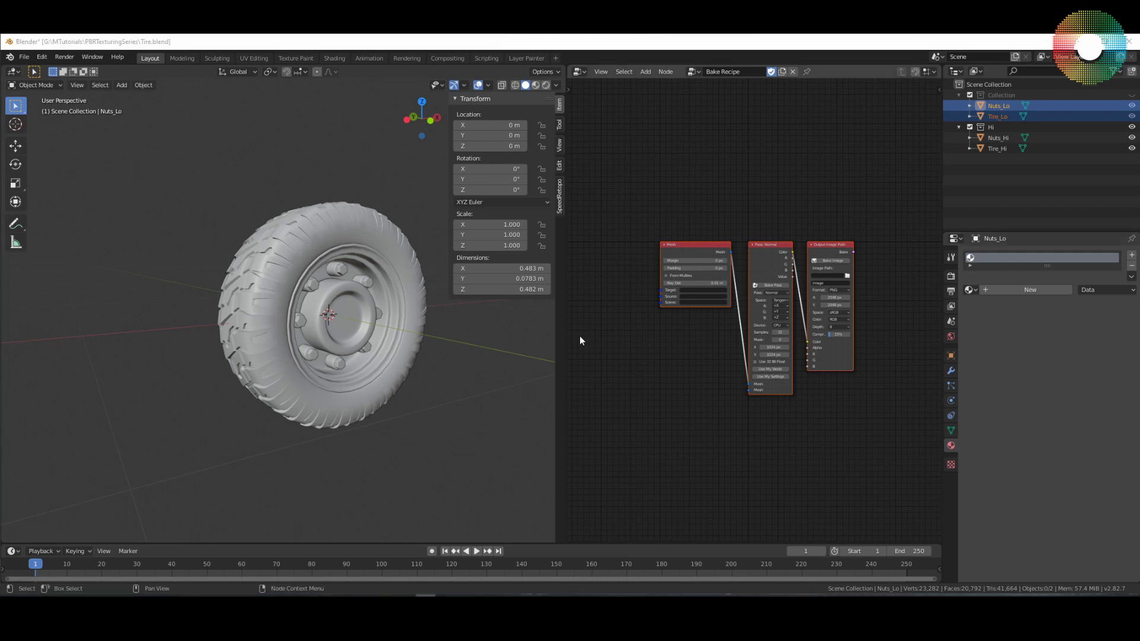
pyautogui.scroll(2, 718, 337)
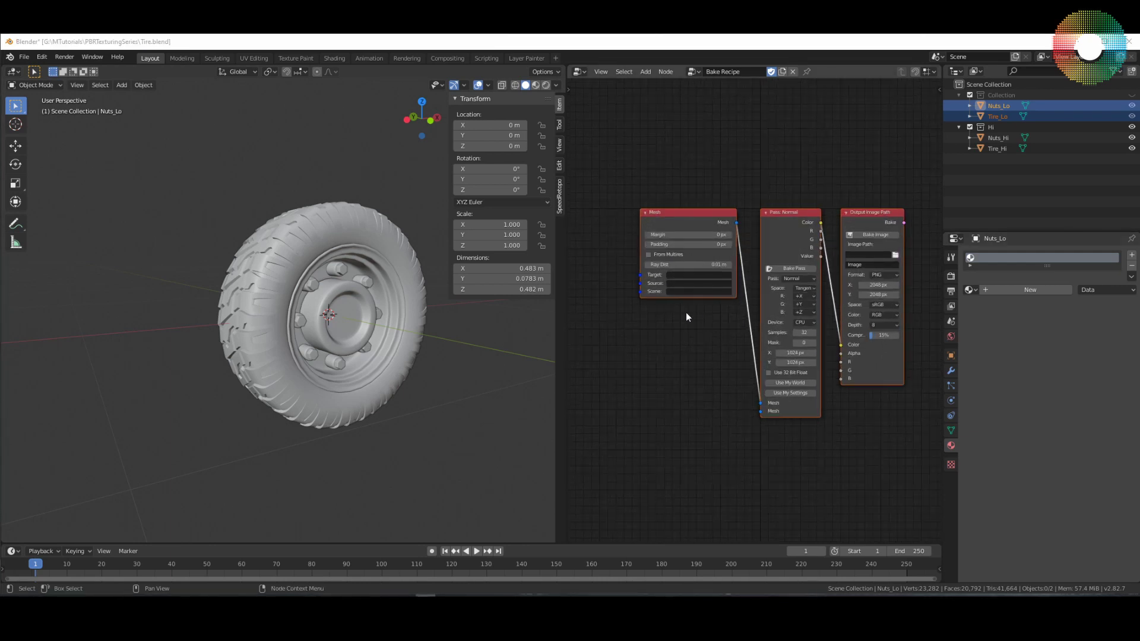
pyautogui.moveTo(686, 317); pyautogui.dragTo(747, 262, button='middle')
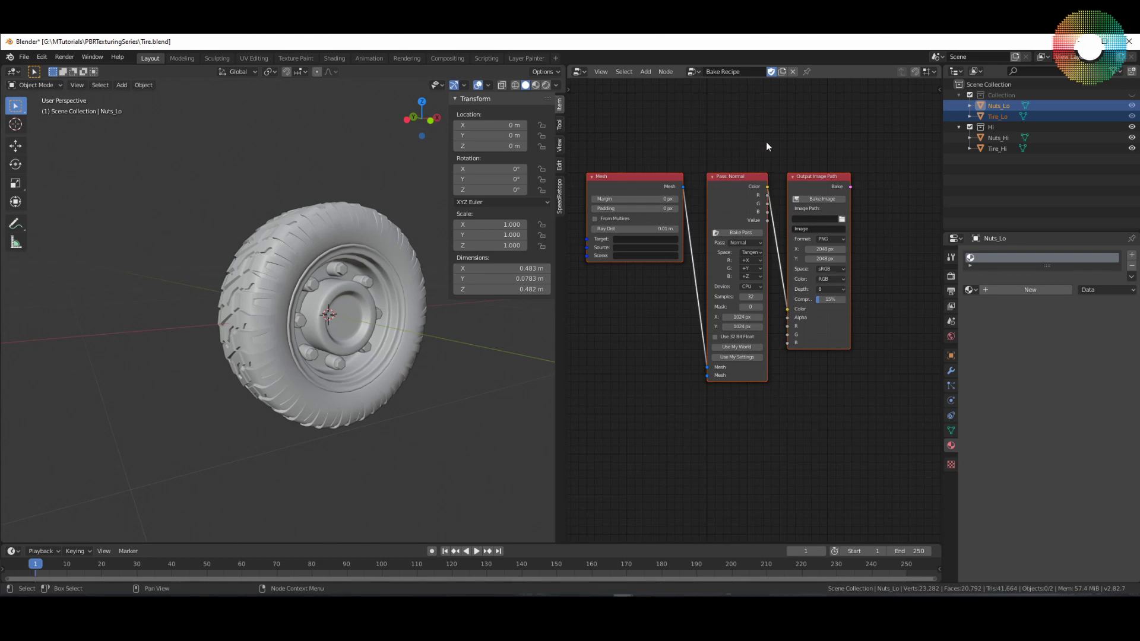
# Deselect the nodes and move the Output Image Path node farther away from the Pass node.
pyautogui.click(756, 241)
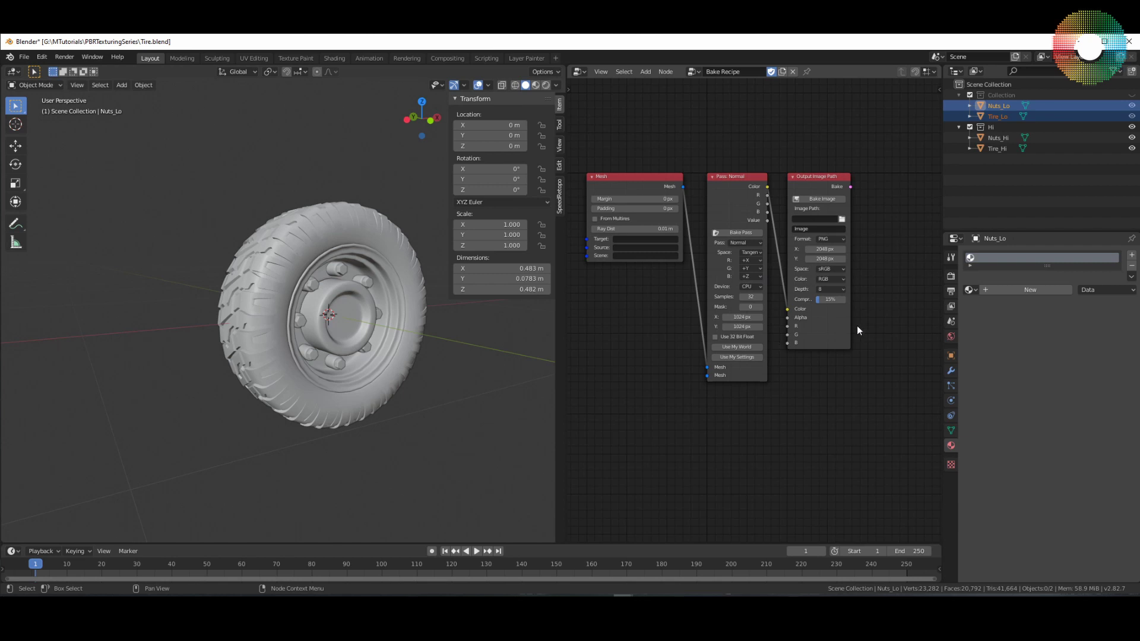
pyautogui.moveTo(824, 177); pyautogui.dragTo(843, 183)
pyautogui.scroll(-2, 821, 363)
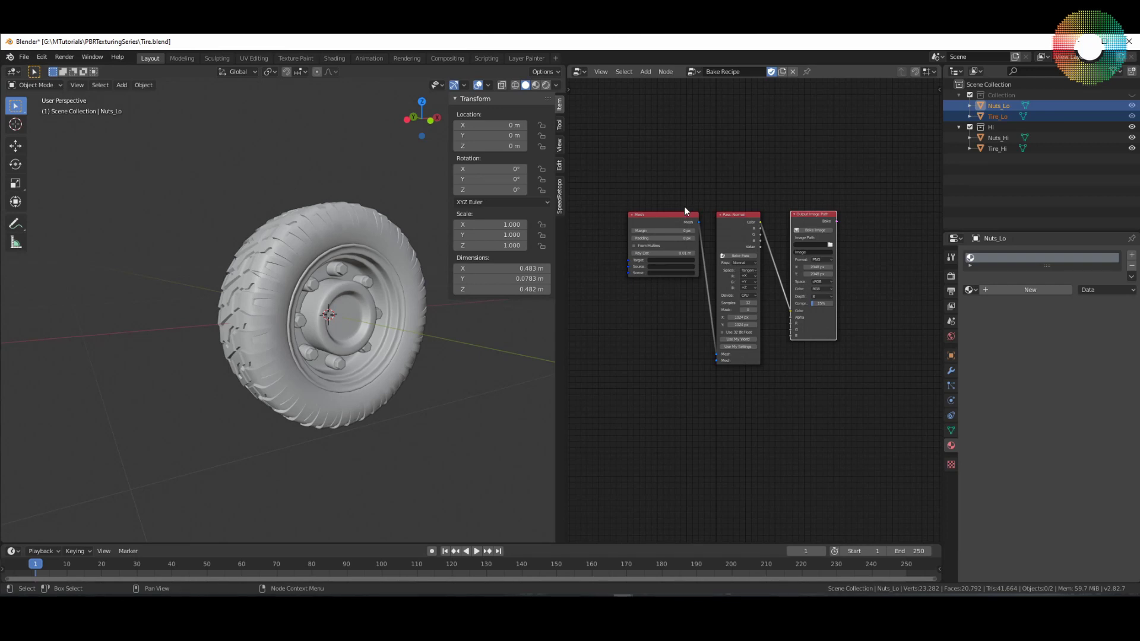
# Duplicate the Mesh node below the original and delete the copy.
pyautogui.click(662, 217)
pyautogui.hotkey('shift', 'd')
pyautogui.click(653, 412)
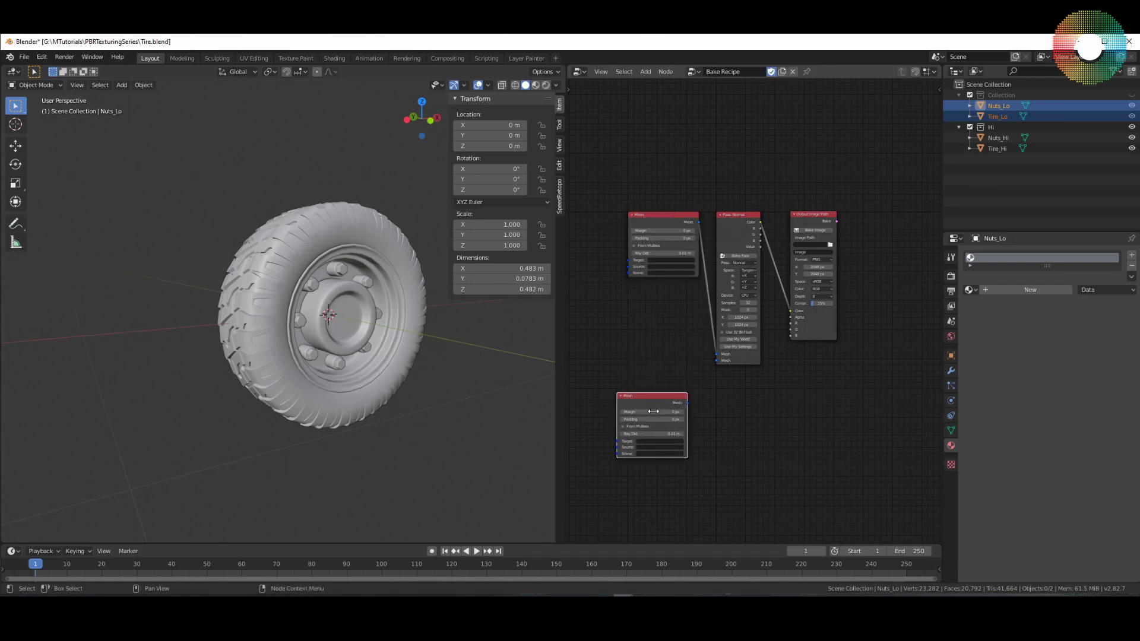
pyautogui.press('Delete')
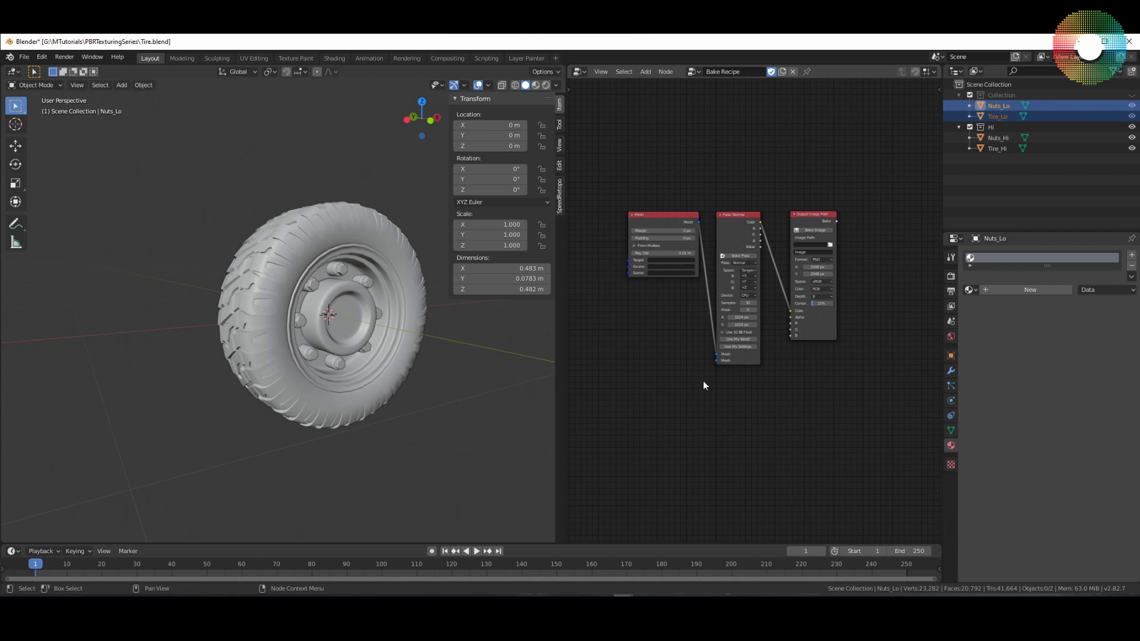
# Set the Mesh node's source object to Tire_Hi and its target object to Tire_Lo.
pyautogui.scroll(1, 678, 333)
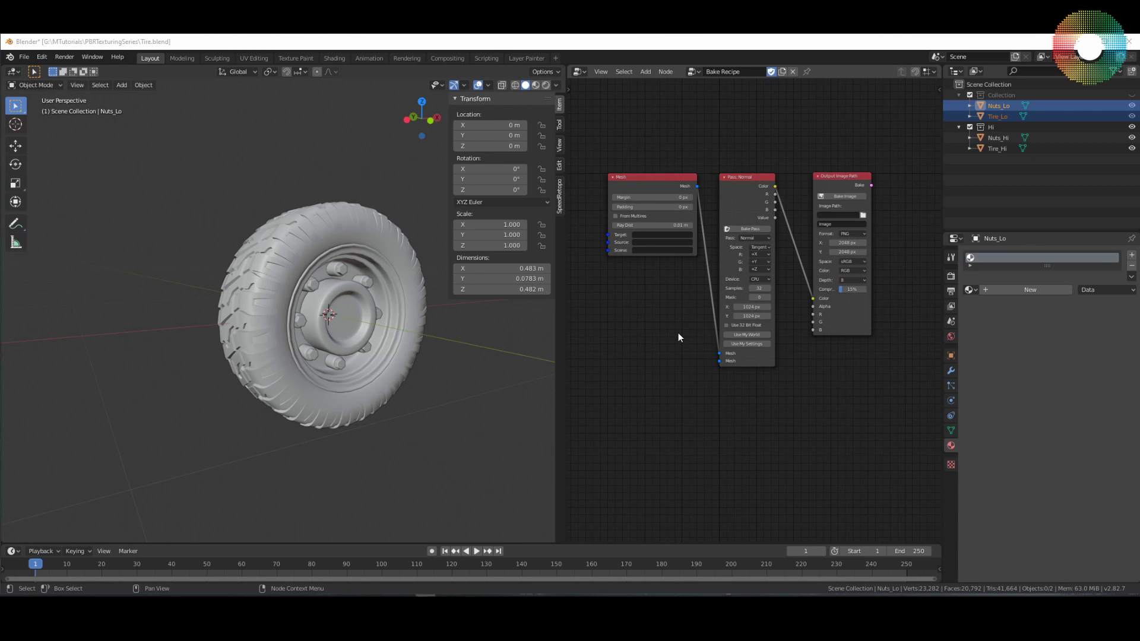
pyautogui.click(1002, 150)
pyautogui.click(1003, 116)
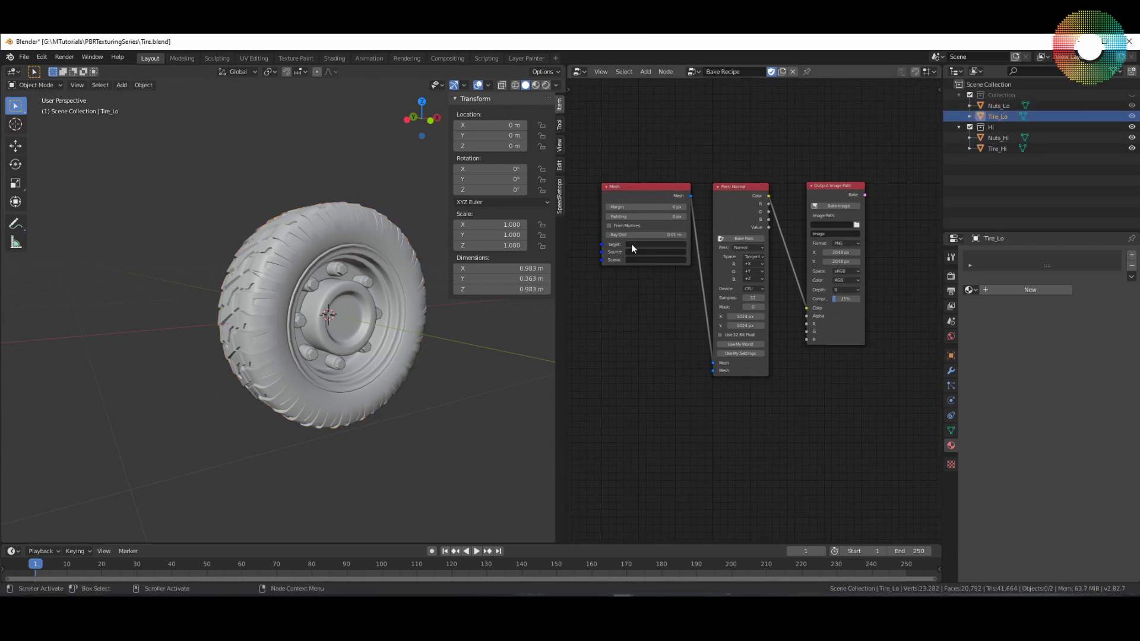
pyautogui.scroll(1, 632, 243)
pyautogui.moveTo(626, 313); pyautogui.dragTo(622, 333, button='middle')
pyautogui.scroll(1, 623, 333)
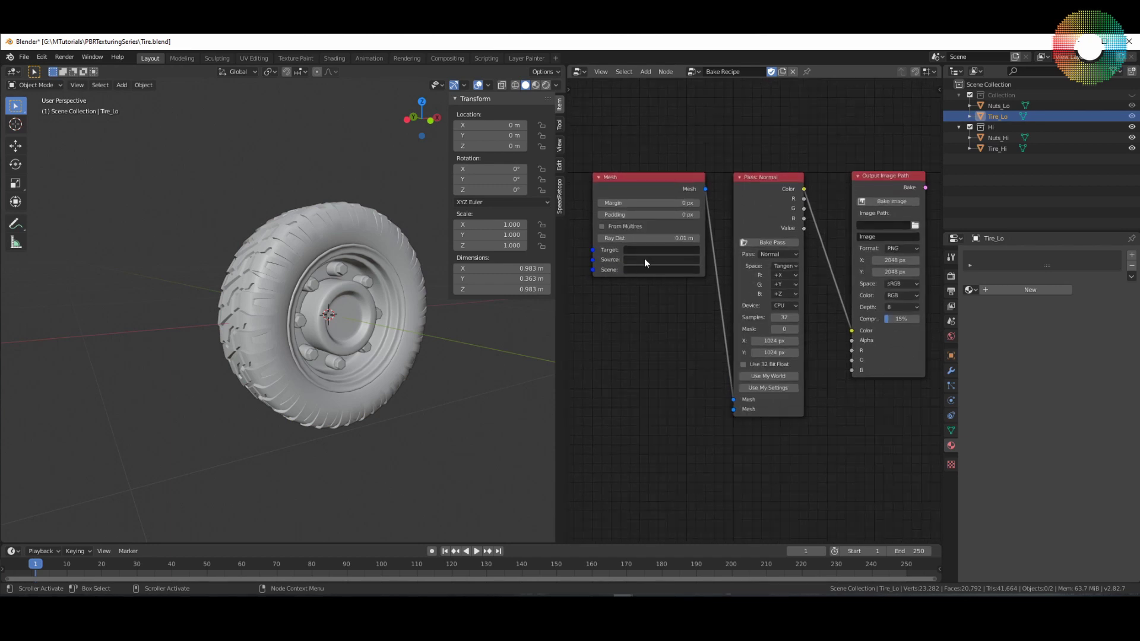
pyautogui.click(646, 261)
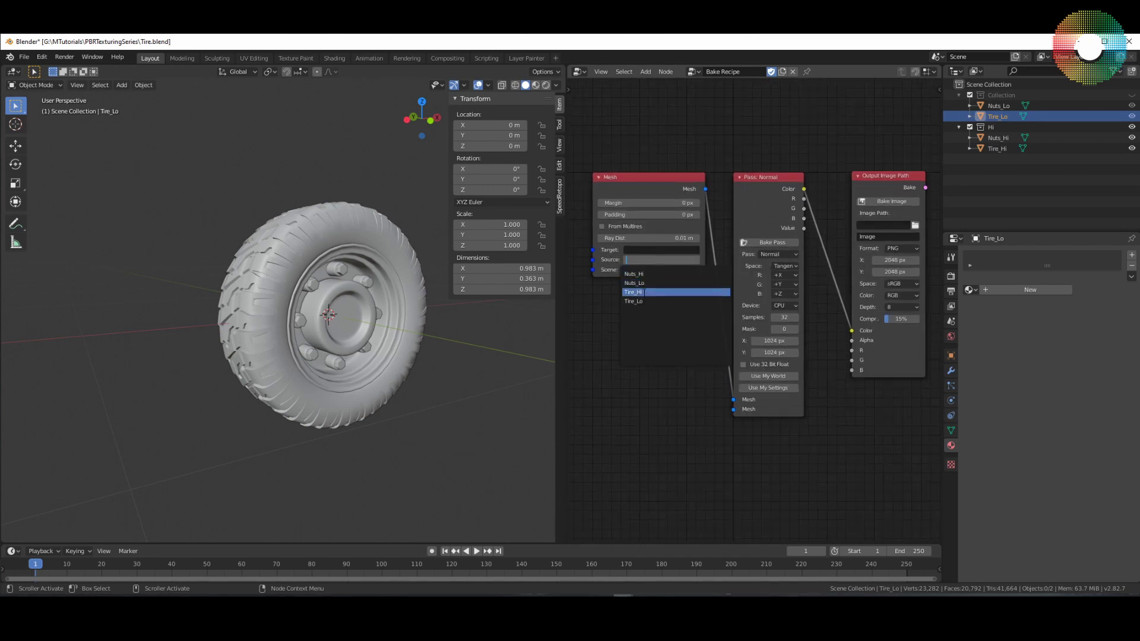
pyautogui.click(644, 292)
pyautogui.click(642, 250)
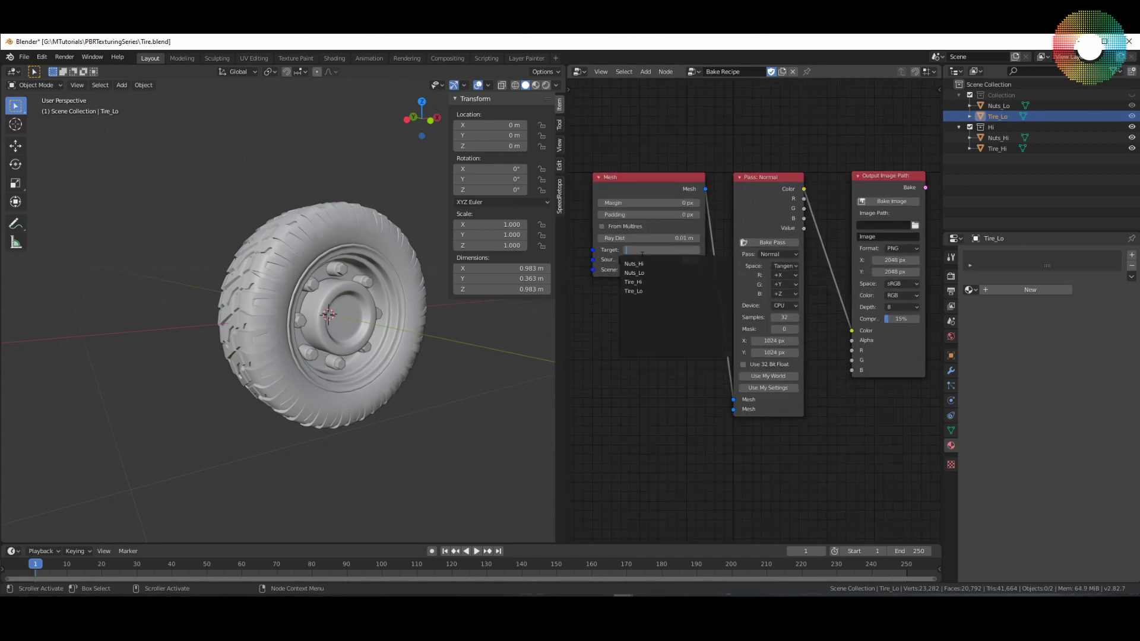
pyautogui.click(643, 292)
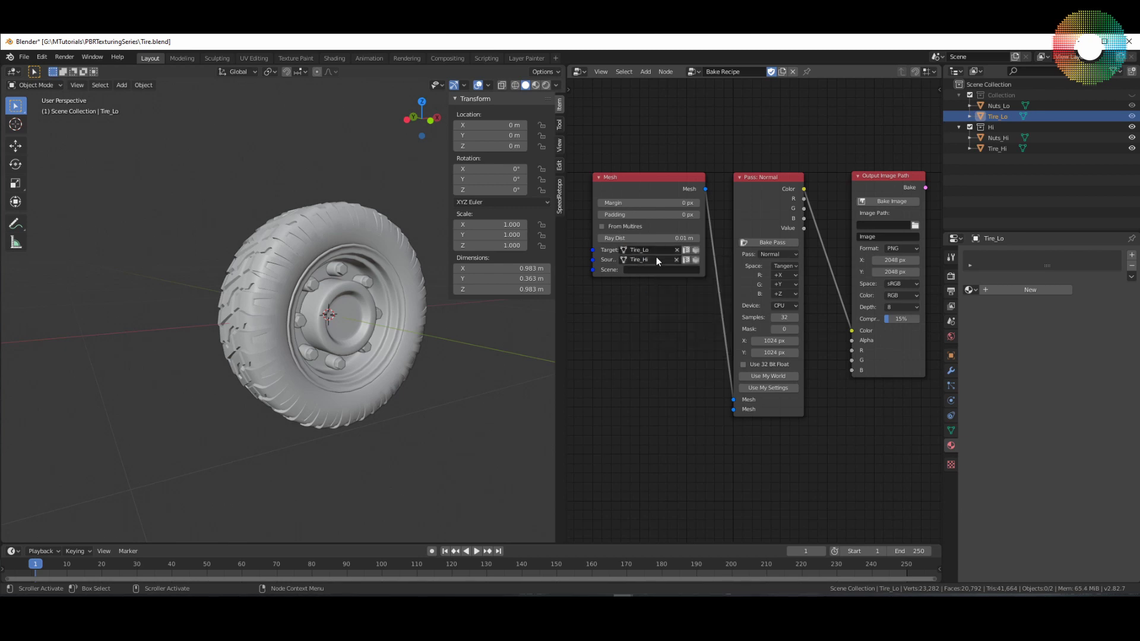
# Set both the margin and the padding of the Mesh node to 4 px.
pyautogui.click(675, 203)
pyautogui.write('4')
pyautogui.press('Tab')
pyautogui.write('4')
pyautogui.press('Return')
# Keep the pass type at Normal and set the Pass node's device to GPU and samples to 1.
pyautogui.moveTo(805, 269); pyautogui.dragTo(794, 250, button='middle')
pyautogui.click(787, 236)
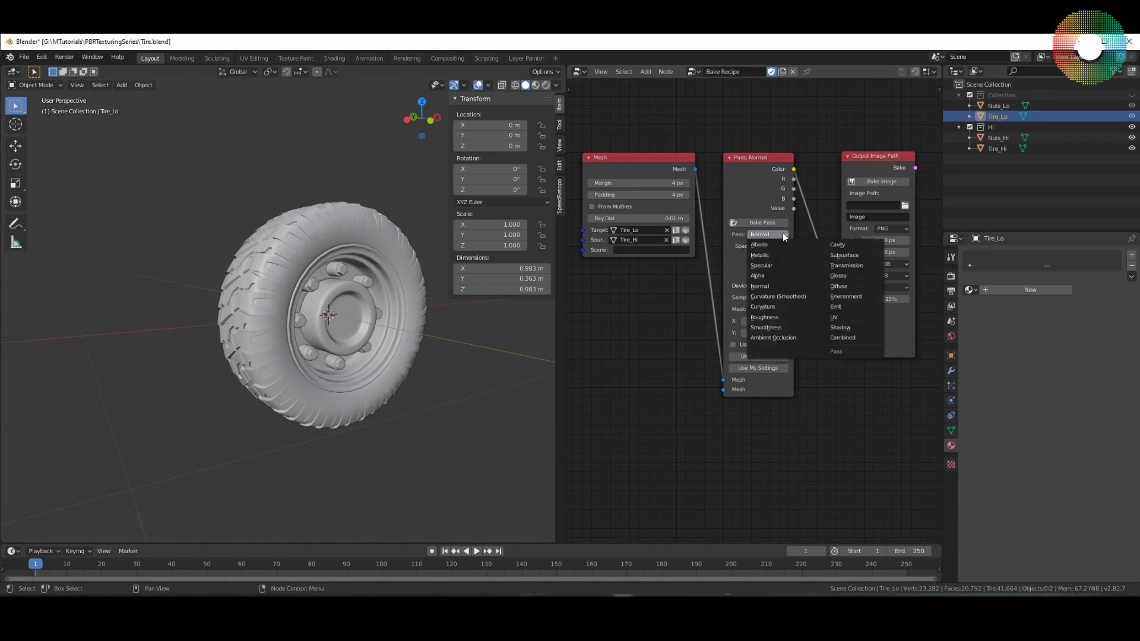
pyautogui.click(785, 235)
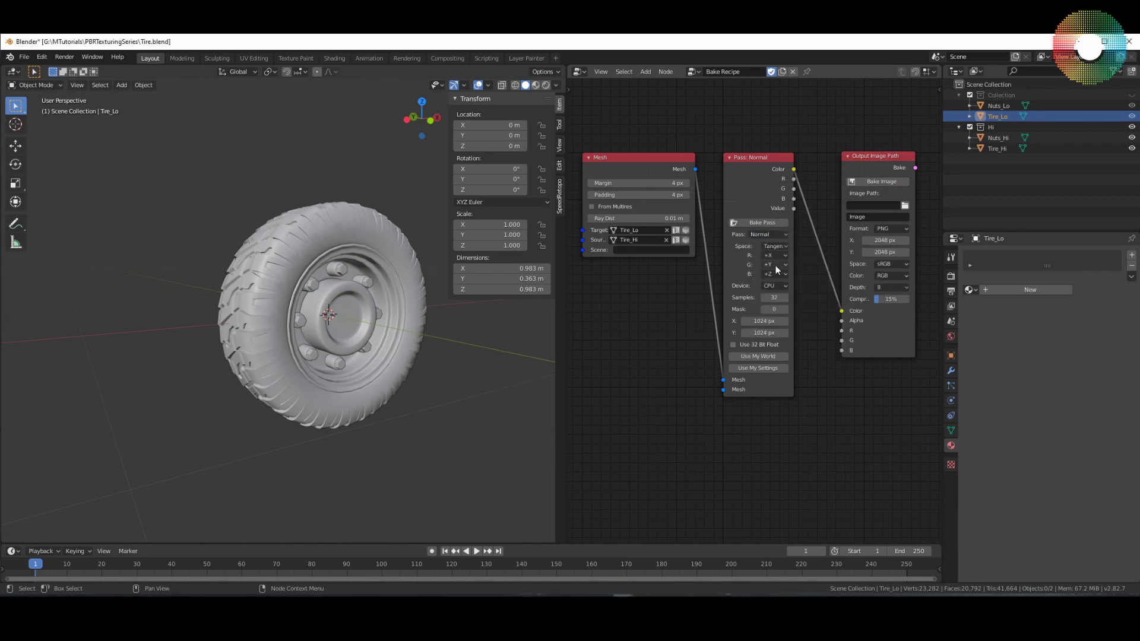
pyautogui.click(783, 288)
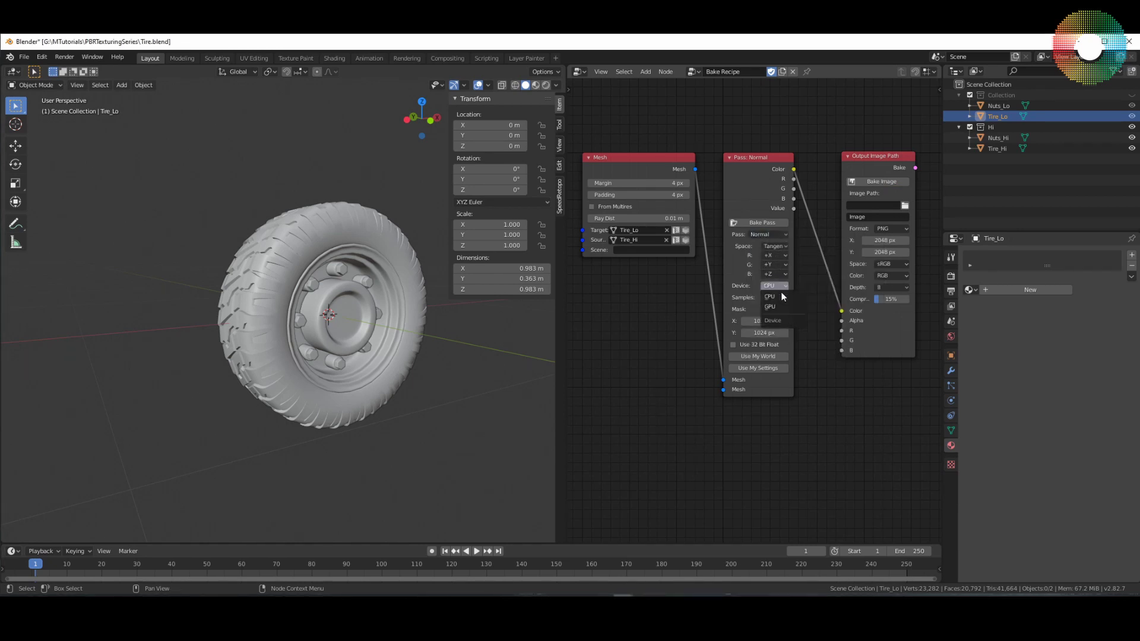
pyautogui.click(771, 306)
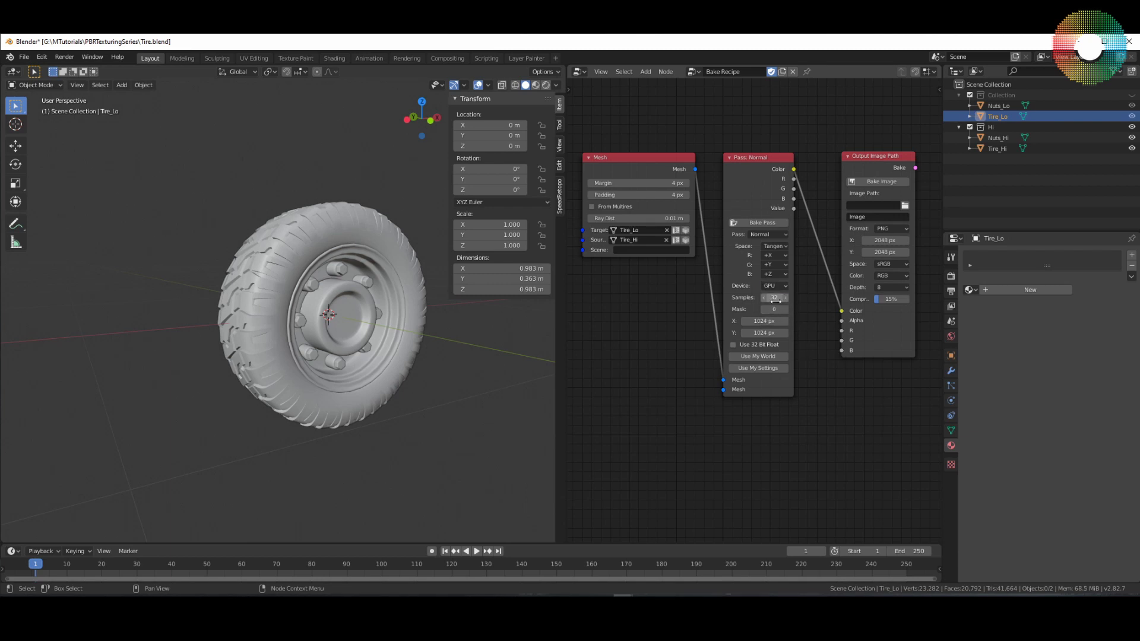
pyautogui.click(775, 299)
pyautogui.write('1')
pyautogui.press('Return')
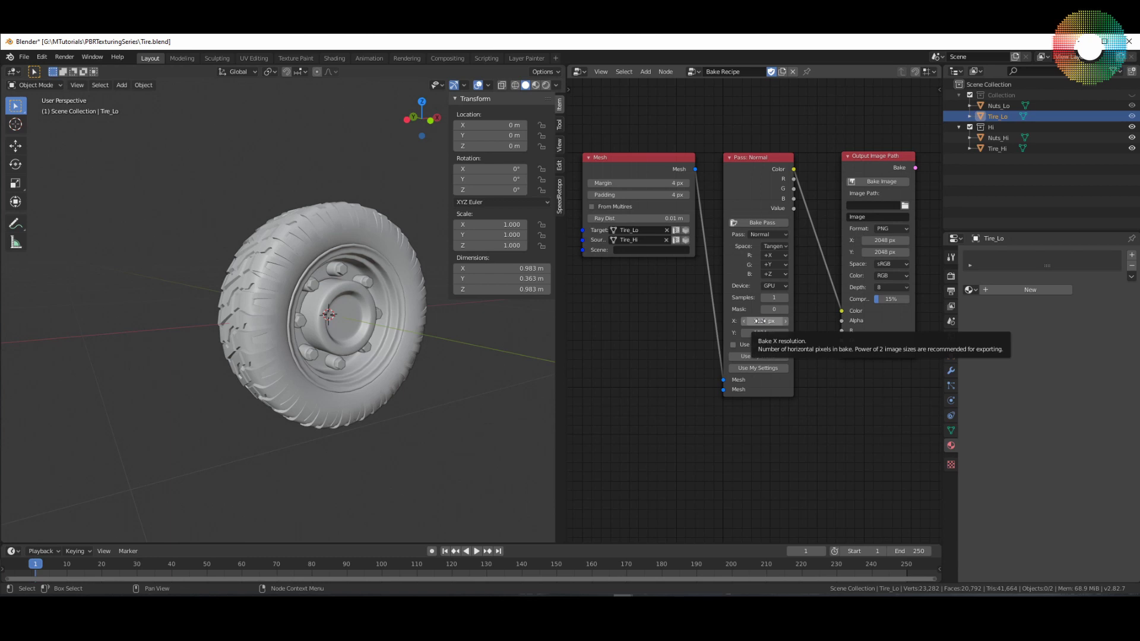
# Choose Normal.png as the Output Image Path node's file, with Non-Color as its color space.
pyautogui.moveTo(830, 383); pyautogui.dragTo(818, 361, button='middle')
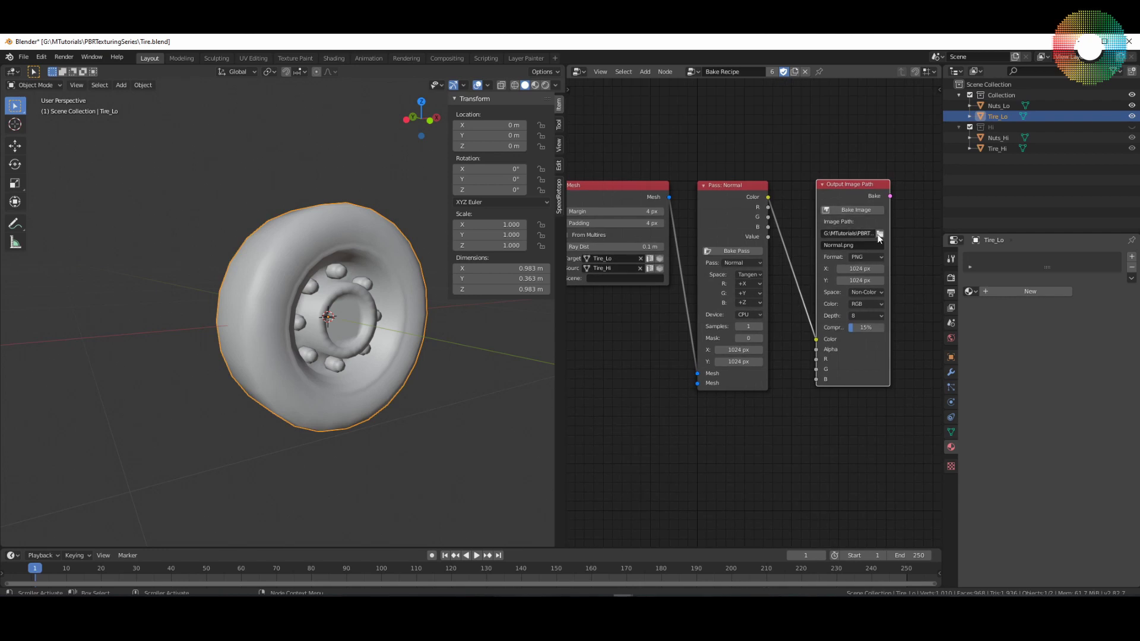
pyautogui.moveTo(886, 244); pyautogui.dragTo(884, 234, button='middle')
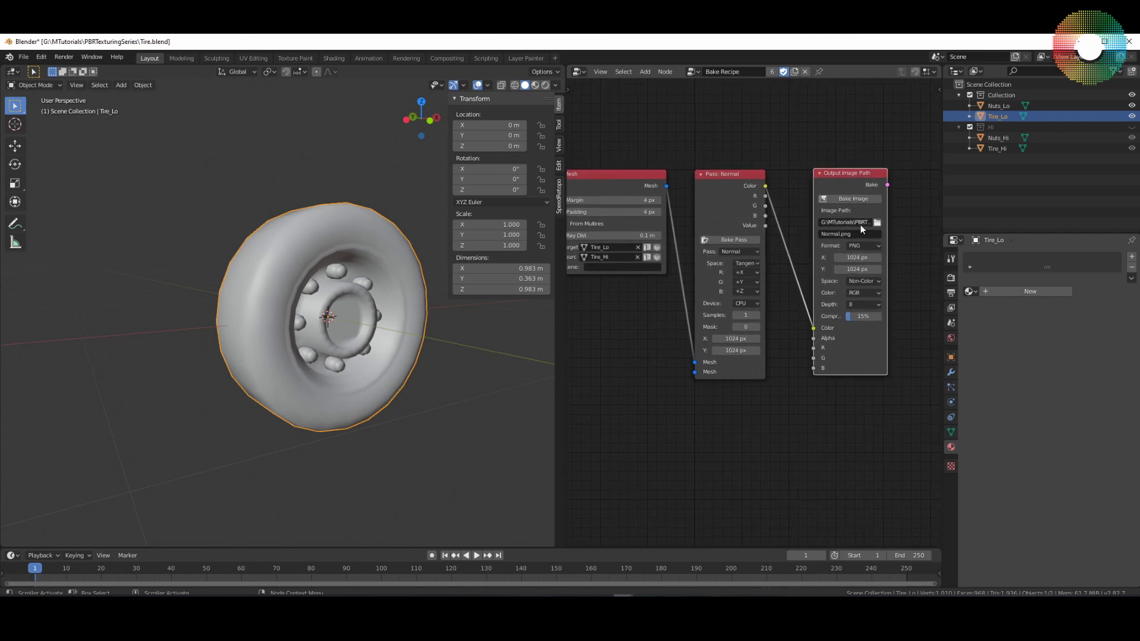
pyautogui.click(877, 222)
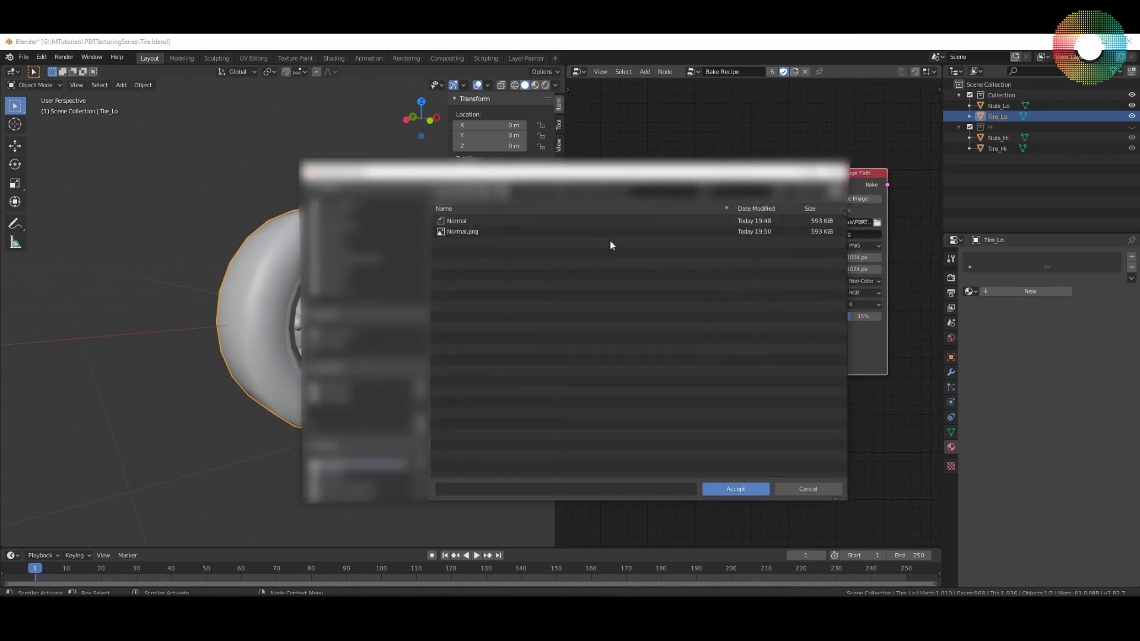
pyautogui.click(463, 232)
pyautogui.click(736, 489)
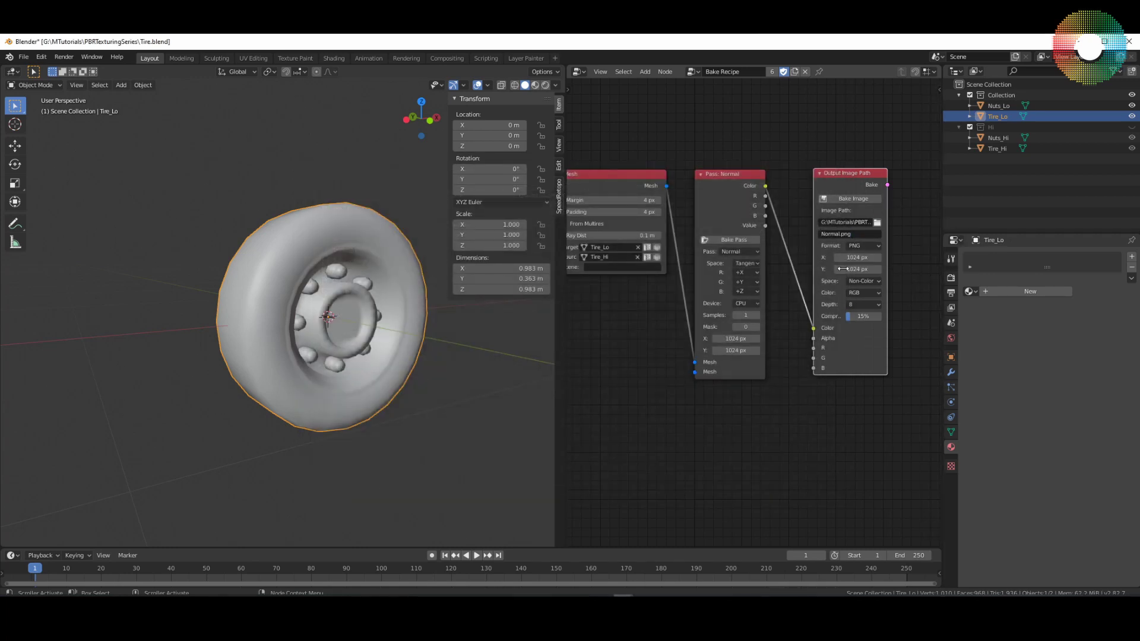
pyautogui.click(881, 280)
# Bake the image from the Output Image Path node and confirm the bake.
pyautogui.moveTo(880, 394); pyautogui.dragTo(904, 390, button='middle')
pyautogui.click(891, 195)
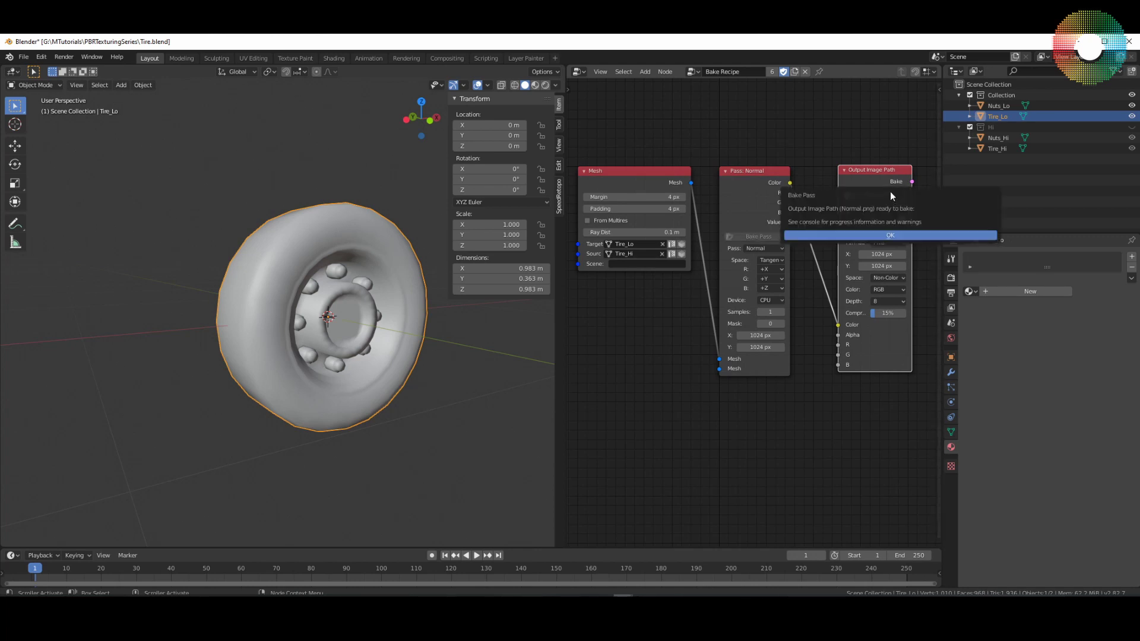
pyautogui.click(879, 236)
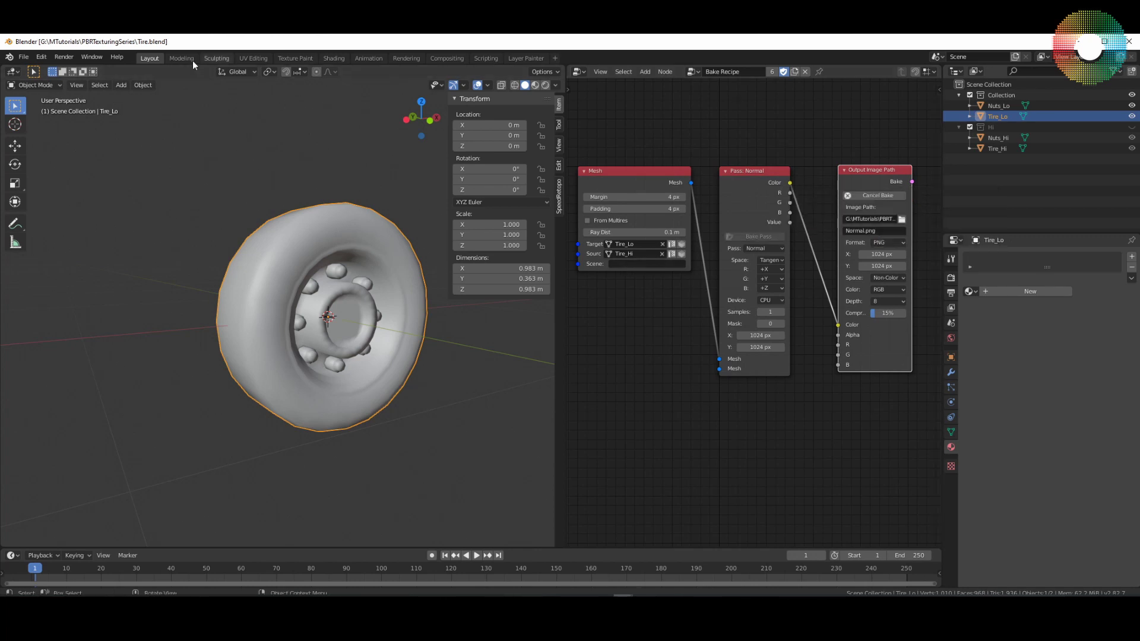
# Show the system console, follow the bake's progress there and return to the main window.
pyautogui.click(95, 58)
pyautogui.click(137, 167)
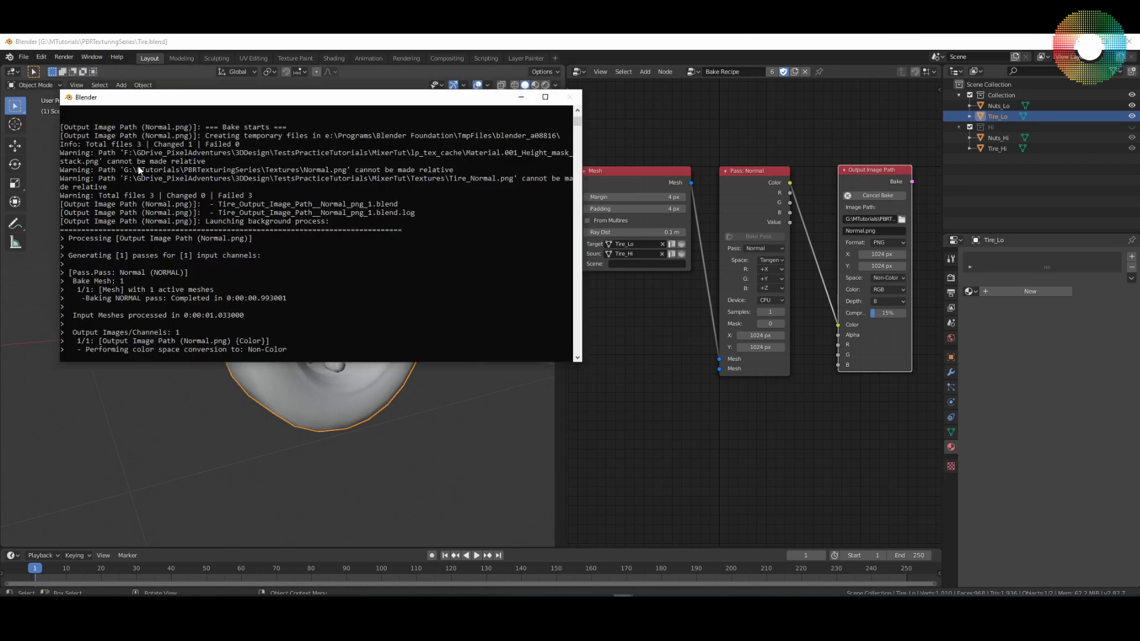
pyautogui.moveTo(386, 95); pyautogui.dragTo(449, 92)
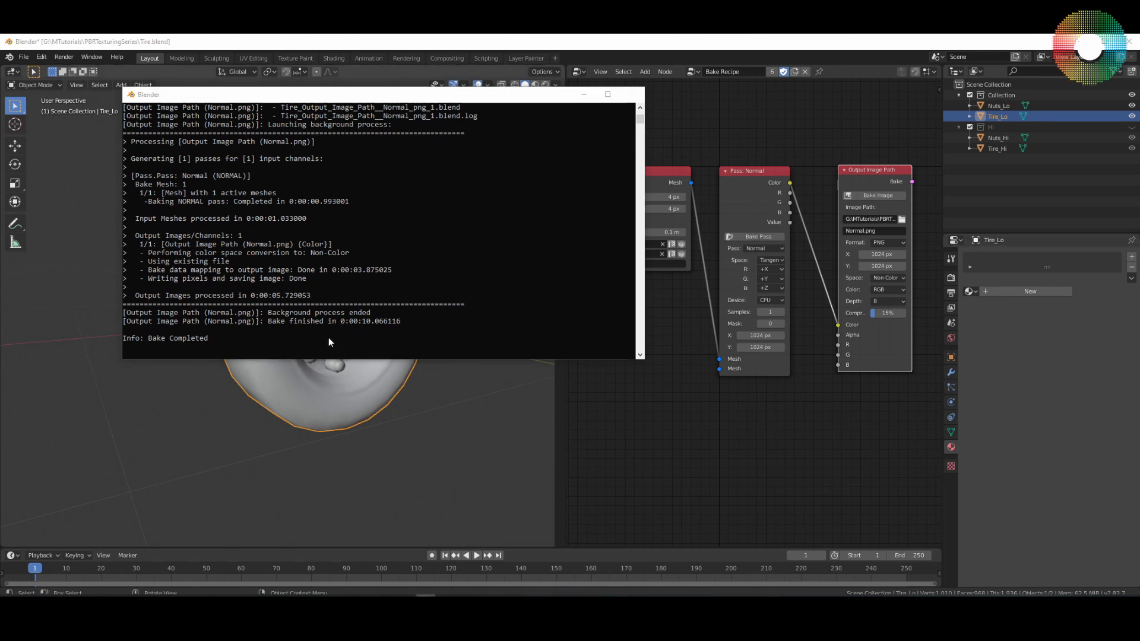
pyautogui.click(650, 440)
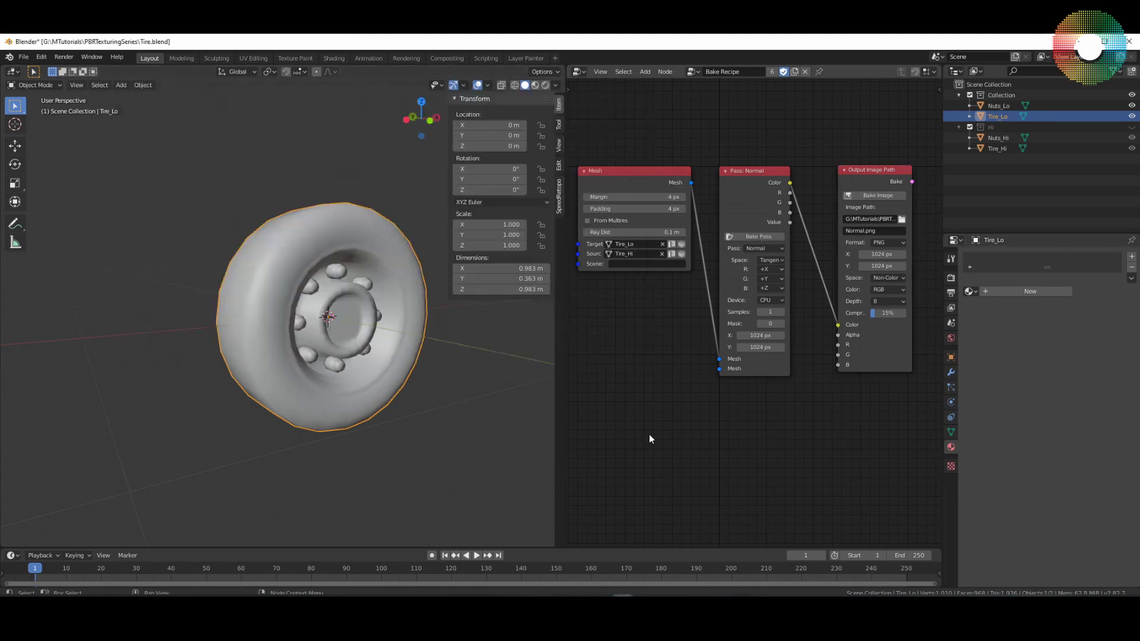
# Split the node editor area, make the upper part an Image Editor and open Normal.png from the Textures folder in it.
pyautogui.moveTo(573, 75); pyautogui.dragTo(582, 308)
pyautogui.click(580, 73)
pyautogui.click(600, 123)
pyautogui.click(769, 72)
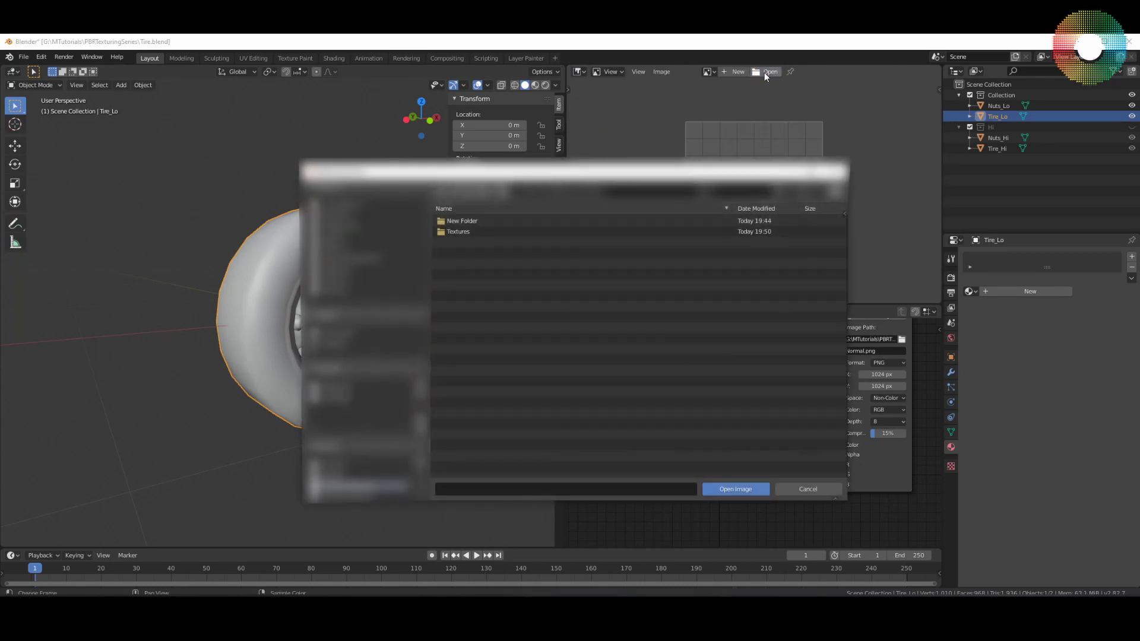
pyautogui.doubleClick(475, 229)
pyautogui.doubleClick(476, 221)
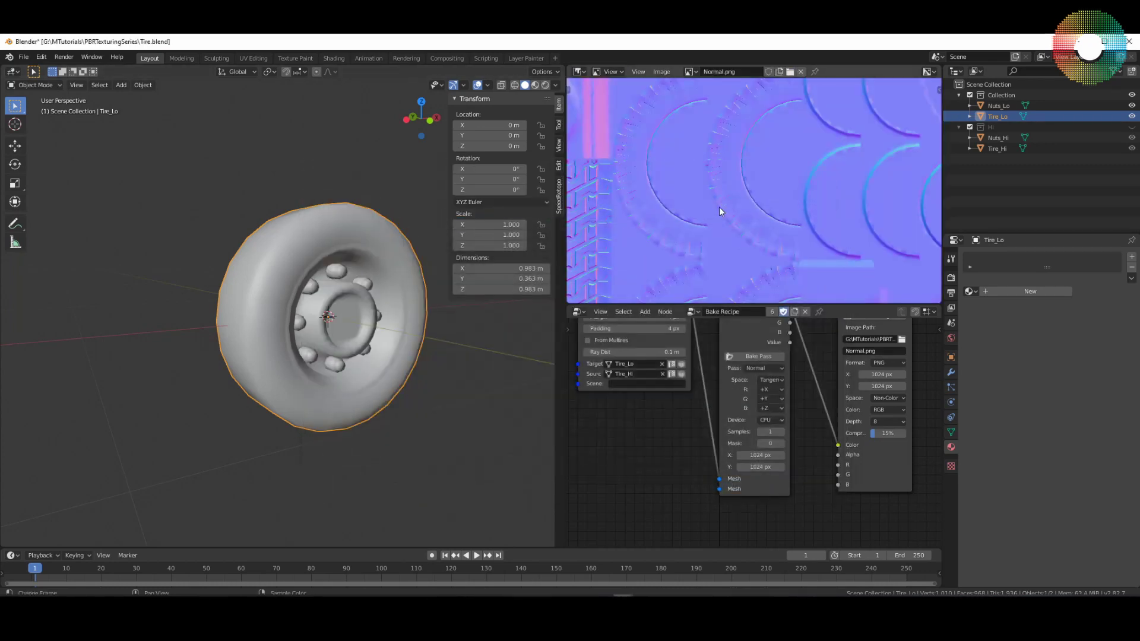
pyautogui.scroll(-6, 731, 202)
pyautogui.scroll(6, 759, 238)
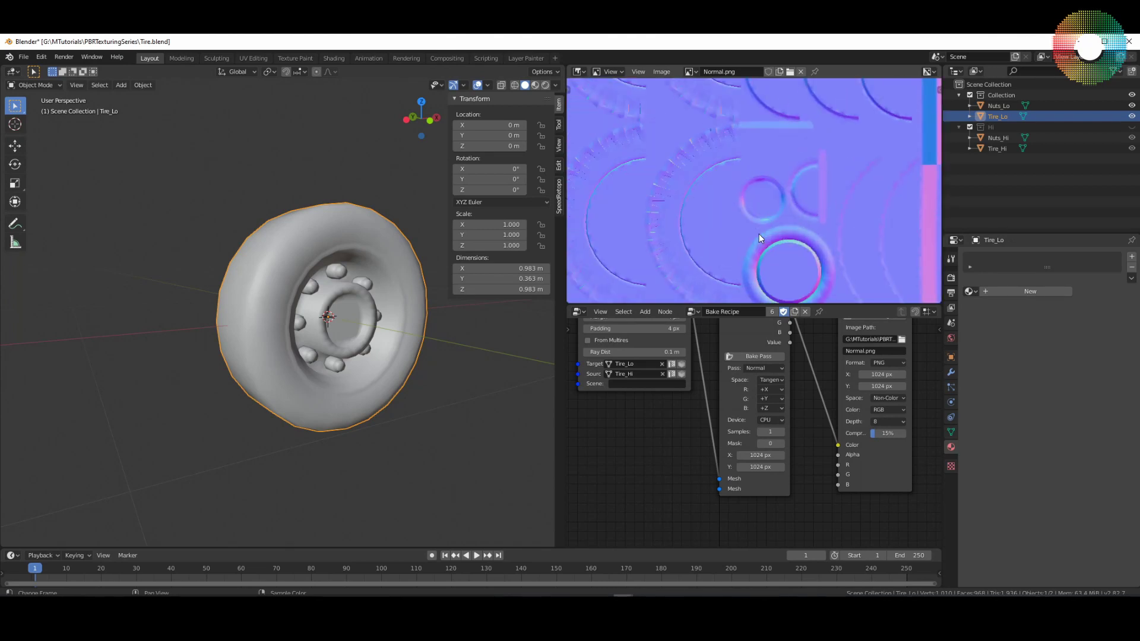
pyautogui.scroll(-2, 621, 501)
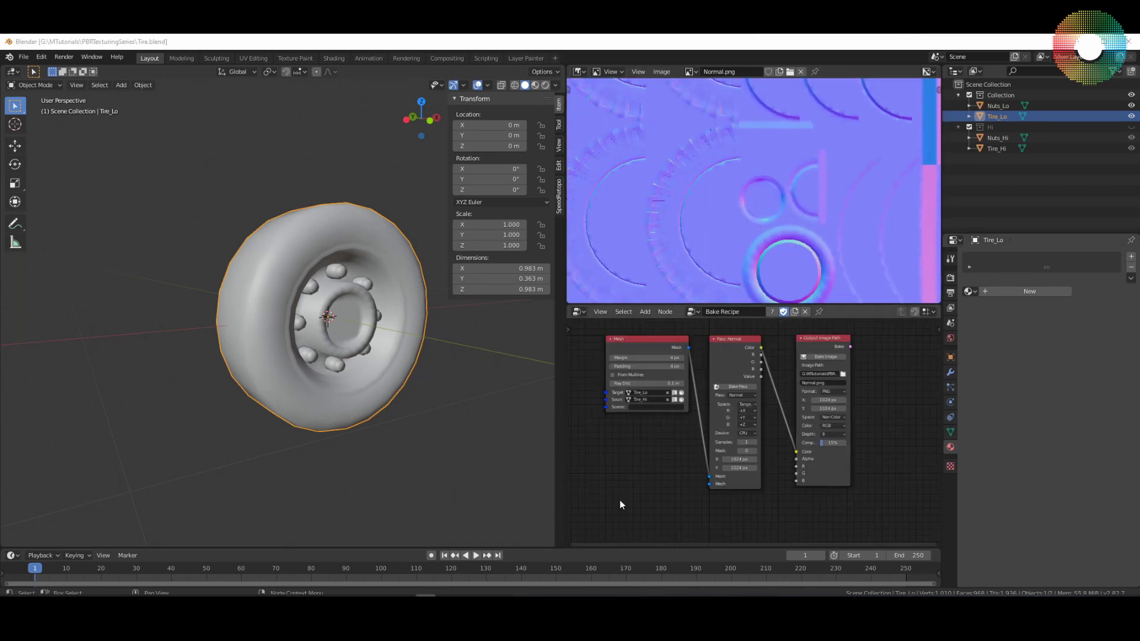
# Save the file and set the Mesh node's ray distance to 0.01 m.
pyautogui.hotkey('ctrl', 's')
pyautogui.scroll(2, 680, 378)
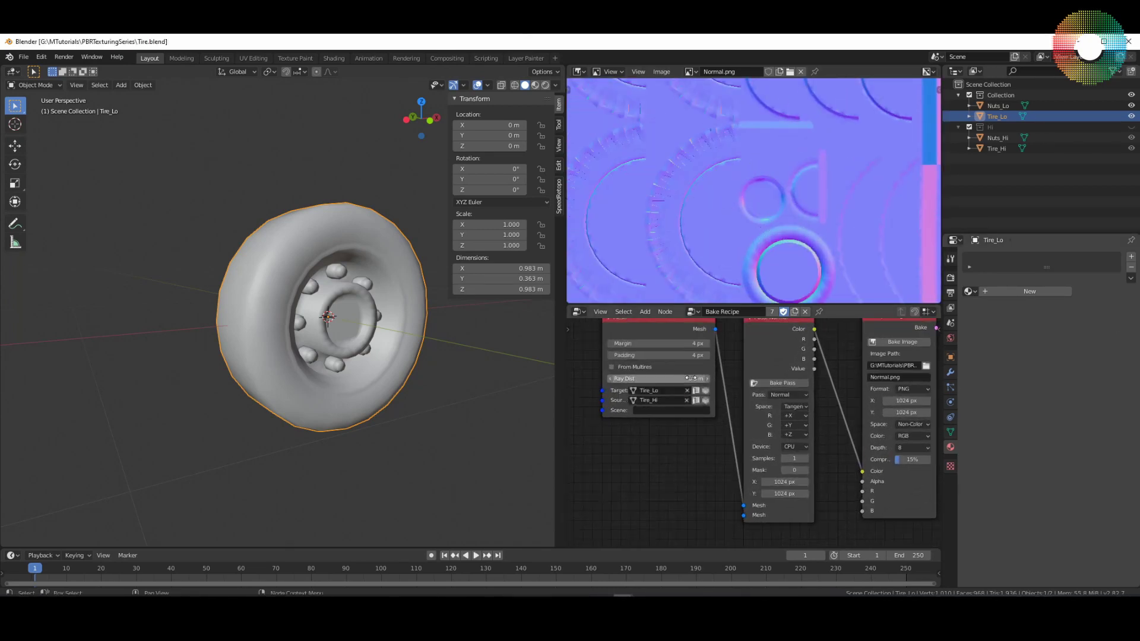
pyautogui.click(693, 380)
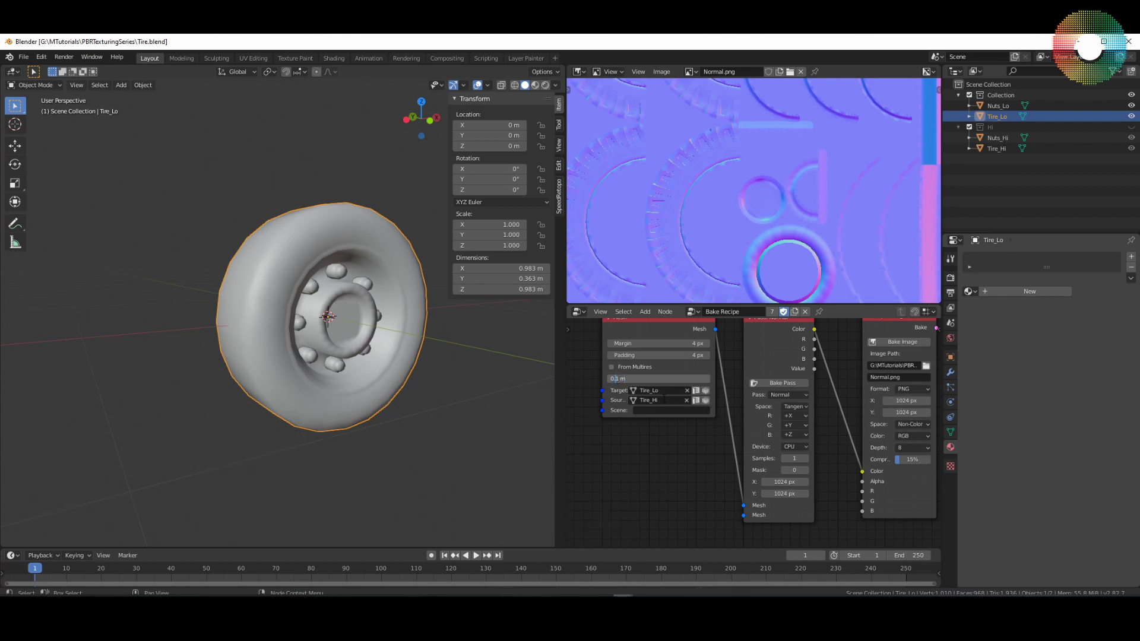
pyautogui.write('0')
pyautogui.press('Return')
# Bake the normal map to Normal.png again and refresh it in the Image Editor.
pyautogui.moveTo(761, 473); pyautogui.dragTo(595, 475, button='middle')
pyautogui.scroll(-4, 606, 475)
pyautogui.click(706, 379)
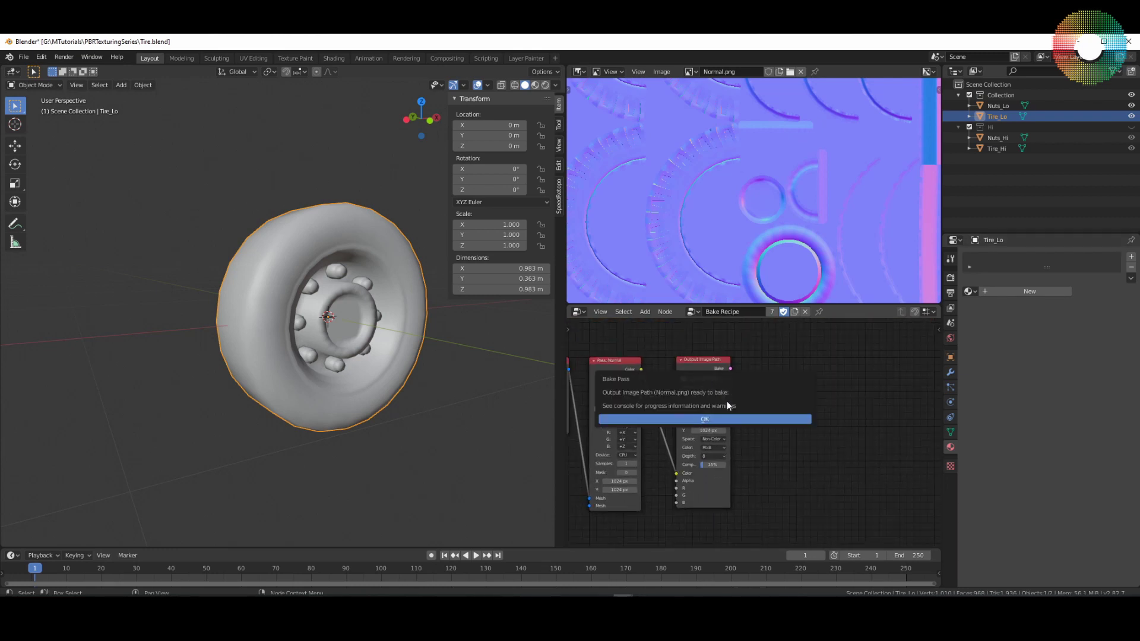
pyautogui.click(715, 415)
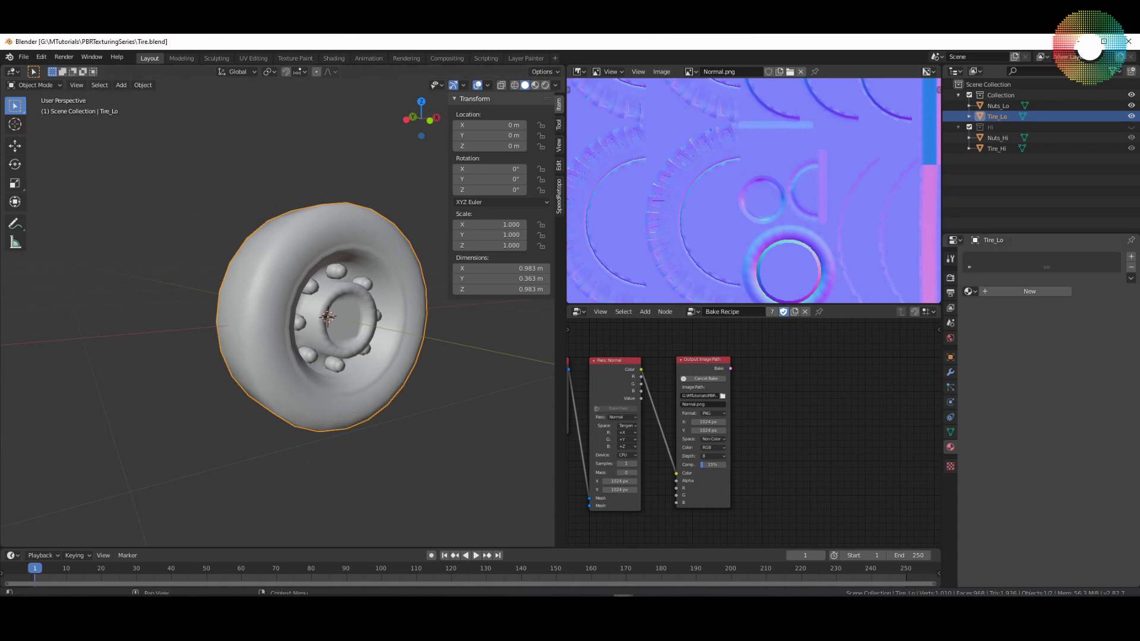
pyautogui.moveTo(623, 595)
pyautogui.click(725, 580)
pyautogui.click(718, 272)
# Examine the small rings and straight strips of the rebaked normal map up close.
pyautogui.moveTo(791, 236); pyautogui.dragTo(826, 219, button='middle')
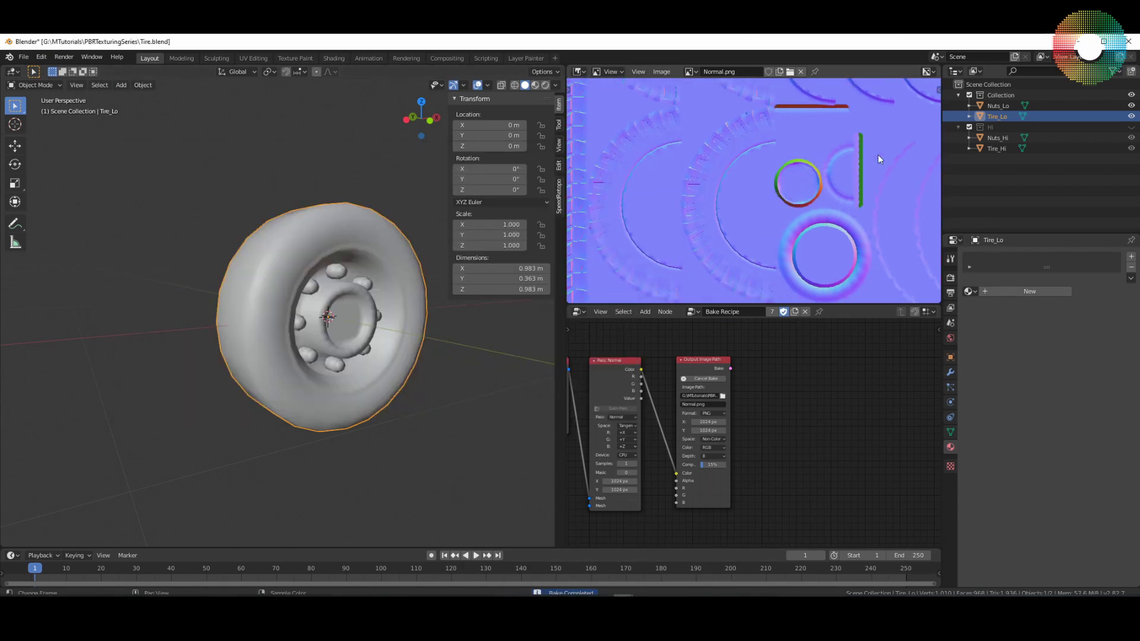
pyautogui.moveTo(860, 141); pyautogui.dragTo(847, 158, button='middle')
pyautogui.scroll(1, 847, 160)
pyautogui.scroll(4, 847, 162)
pyautogui.scroll(-3, 851, 167)
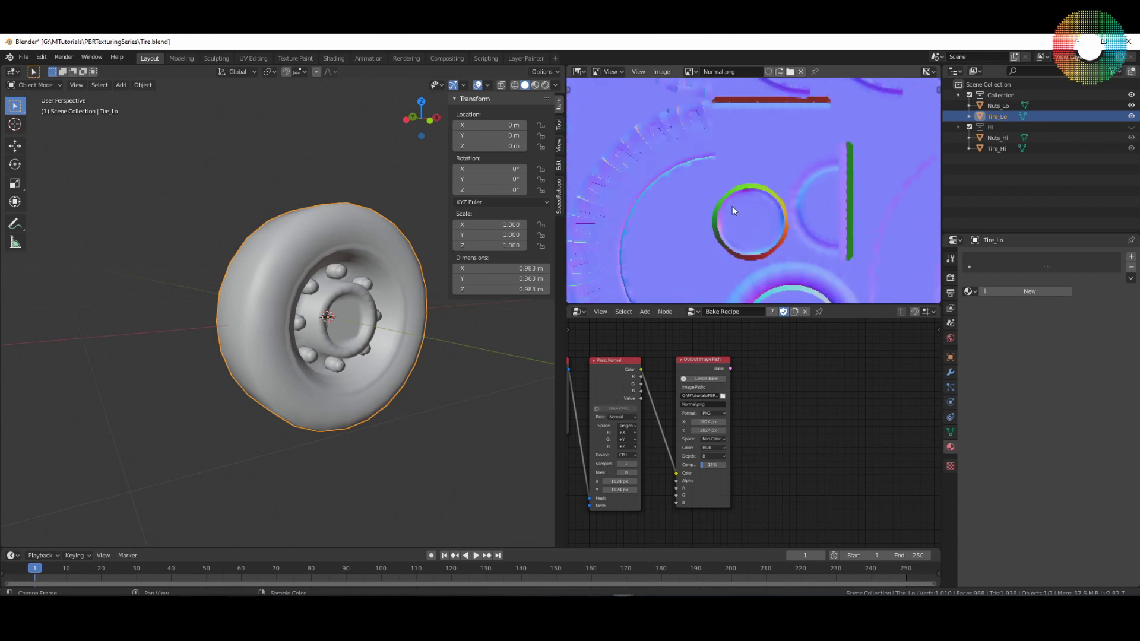
pyautogui.moveTo(733, 206); pyautogui.dragTo(754, 199, button='middle')
# Set the Mesh node's ray distance to 0.05 m.
pyautogui.moveTo(669, 363); pyautogui.dragTo(733, 354, button='middle')
pyautogui.scroll(3, 721, 389)
pyautogui.click(731, 397)
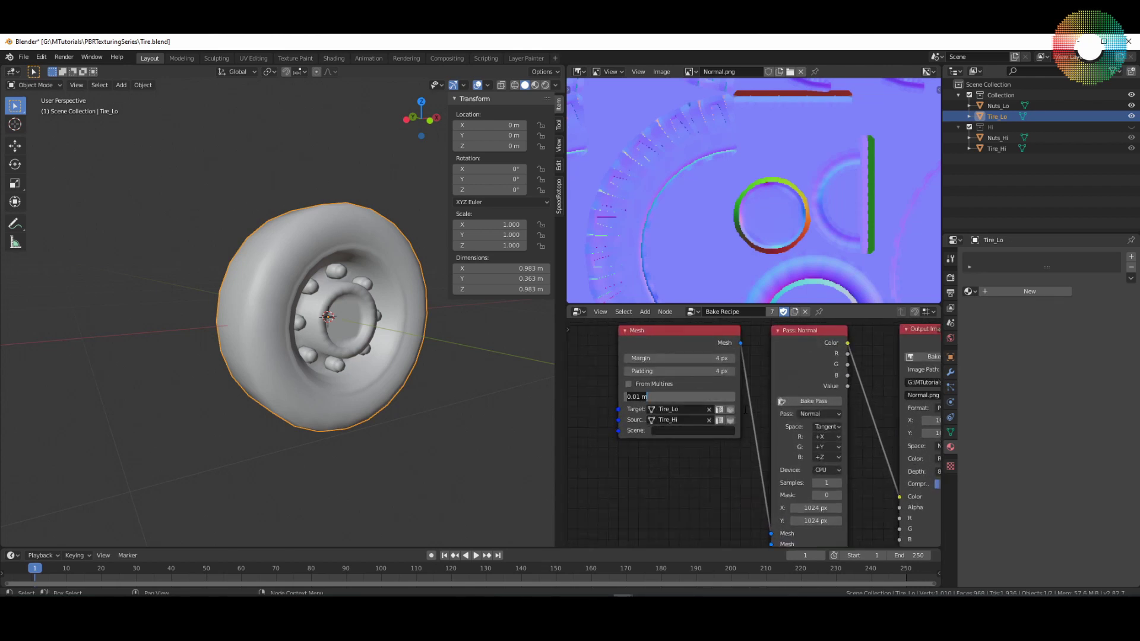
pyautogui.press('Right')
pyautogui.write('5')
pyautogui.press('Return')
# Rebake the tire's normal map to Normal.png with the new ray distance and refresh it in the Image Editor.
pyautogui.moveTo(744, 409); pyautogui.dragTo(636, 429, button='middle')
pyautogui.scroll(-2, 637, 429)
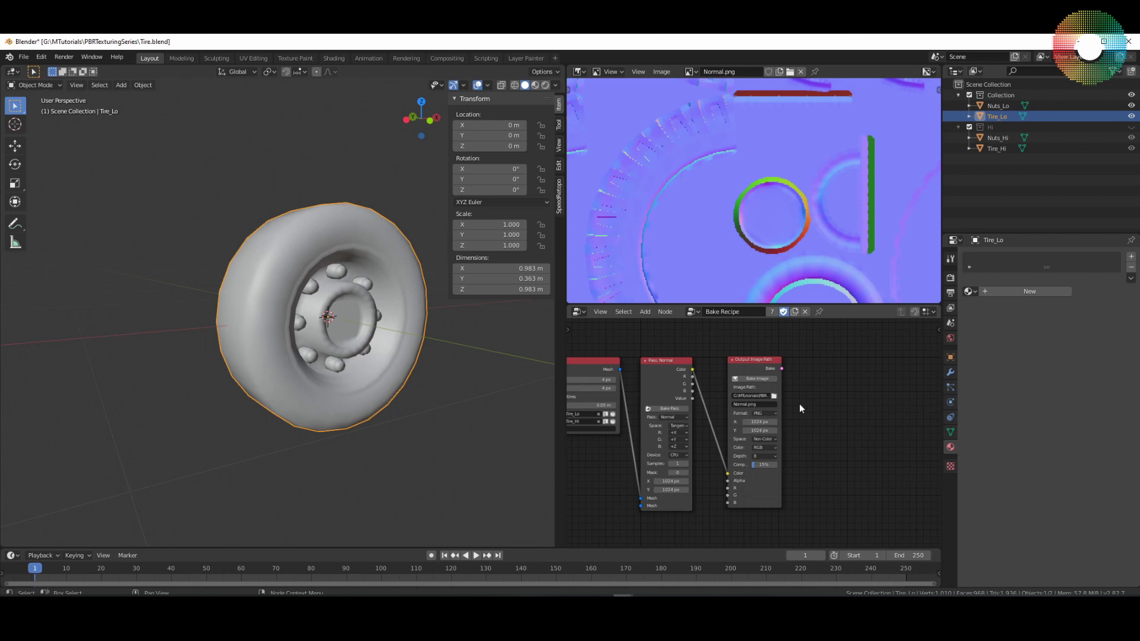
pyautogui.click(762, 380)
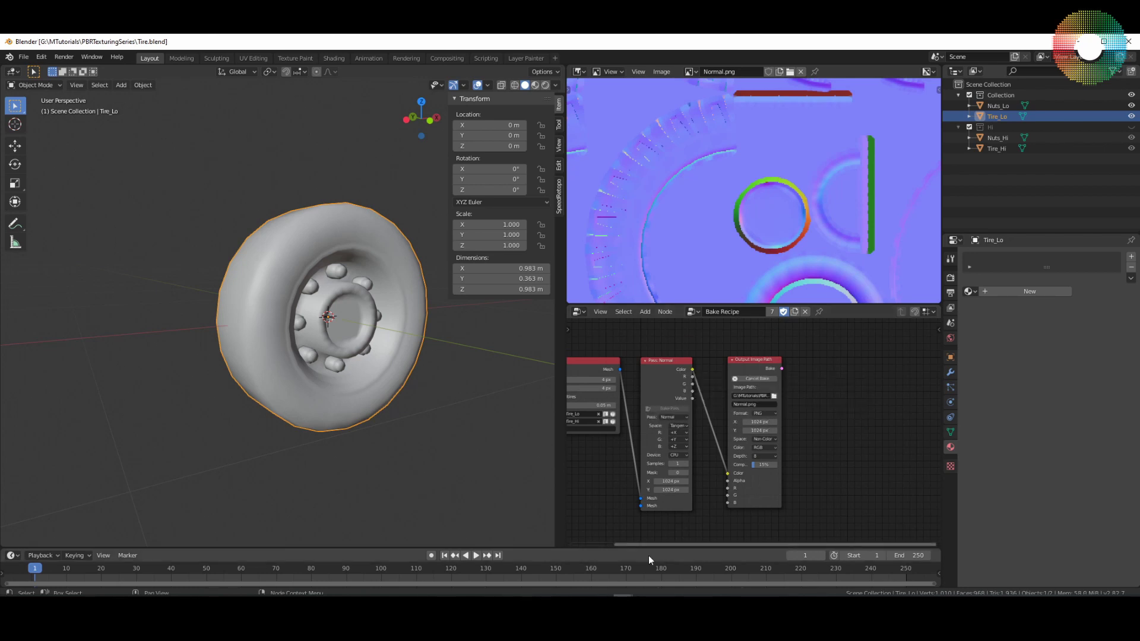
pyautogui.click(623, 596)
pyautogui.click(700, 561)
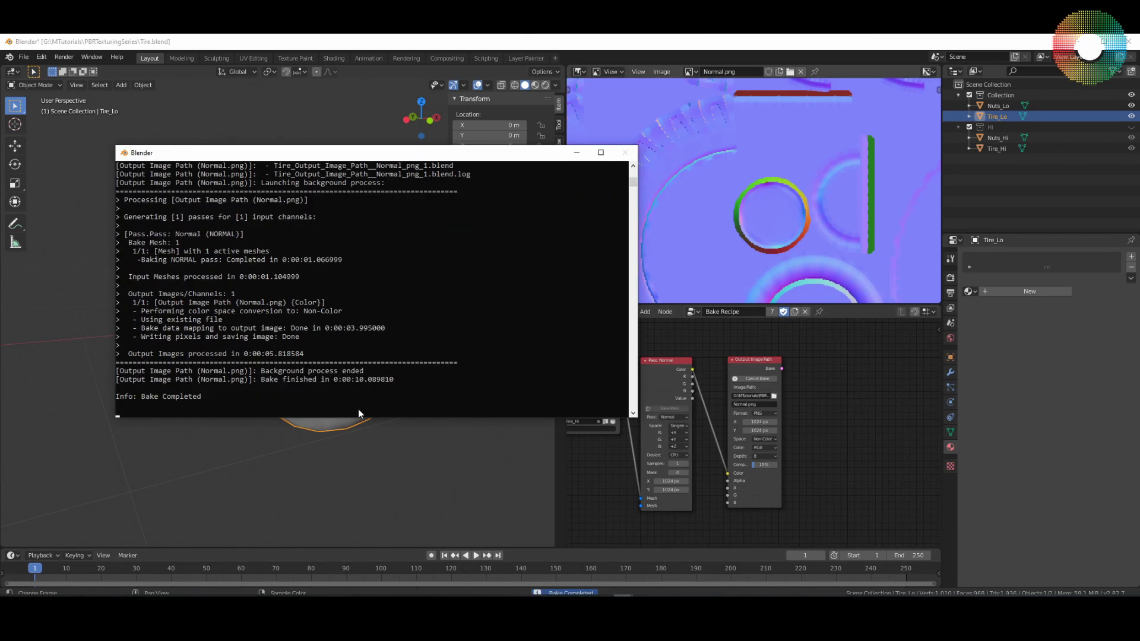
pyautogui.click(761, 237)
# Examine the whole rebaked normal map, checking the small rings and straight strips for artifacts.
pyautogui.scroll(2, 766, 236)
pyautogui.scroll(-2, 829, 227)
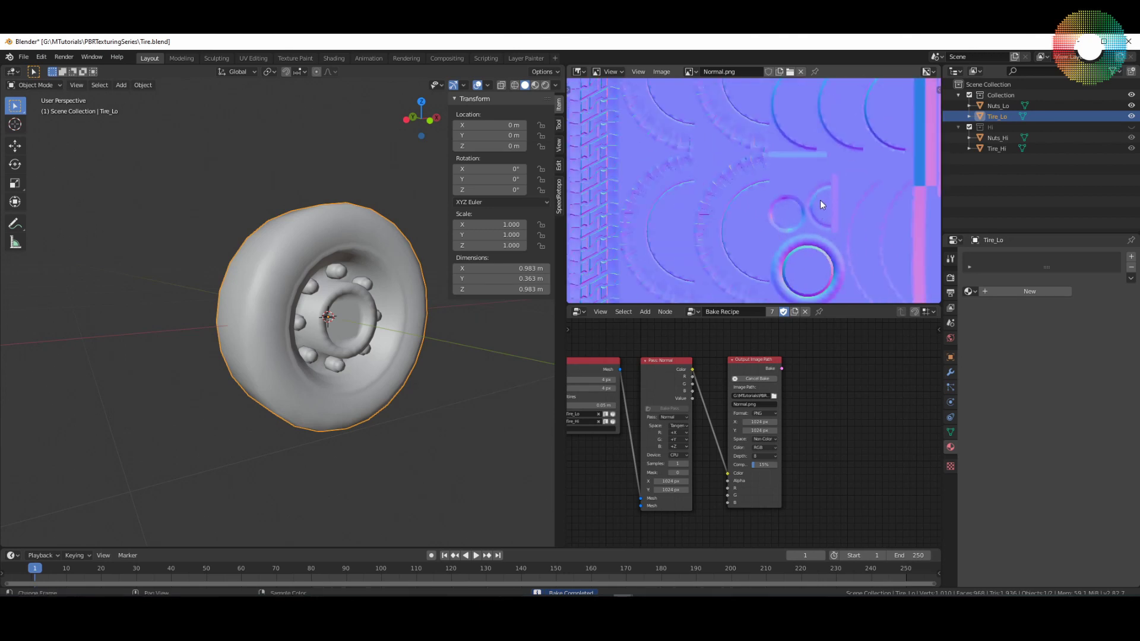
pyautogui.scroll(-3, 821, 205)
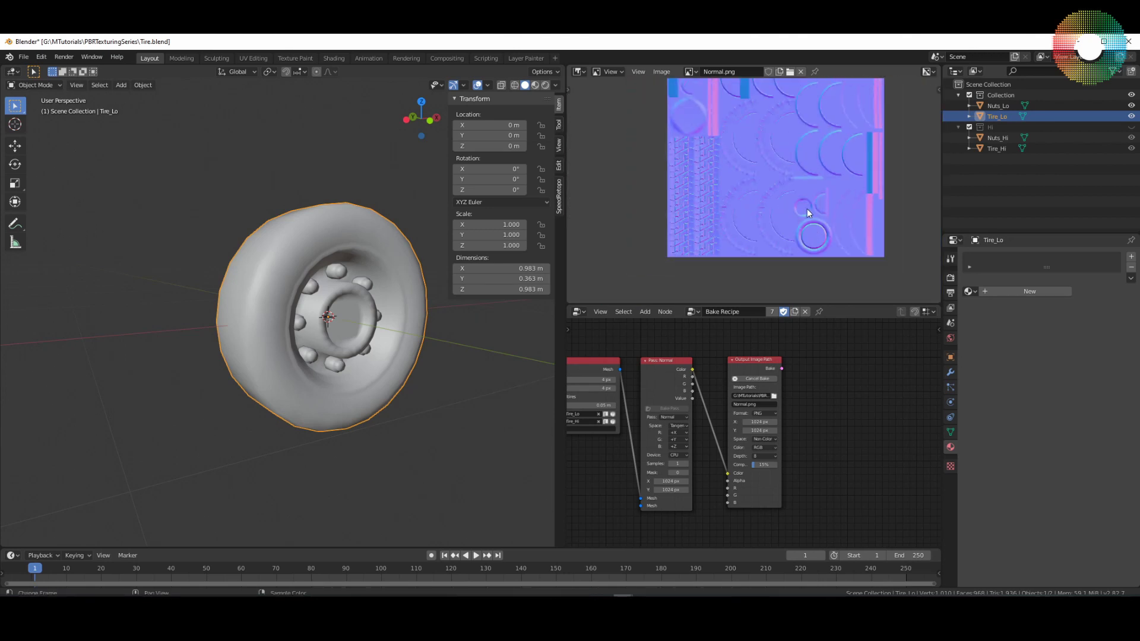
pyautogui.moveTo(807, 209); pyautogui.dragTo(804, 230, button='middle')
pyautogui.moveTo(624, 409); pyautogui.dragTo(681, 402, button='middle')
pyautogui.scroll(1, 681, 403)
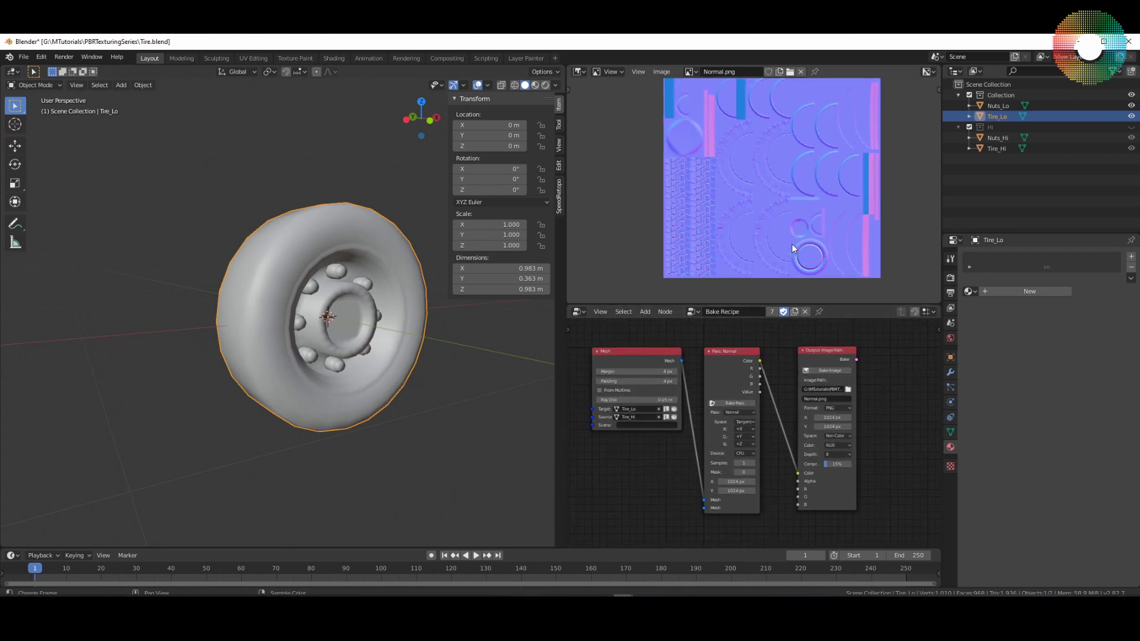
pyautogui.moveTo(793, 248); pyautogui.dragTo(782, 261, button='middle')
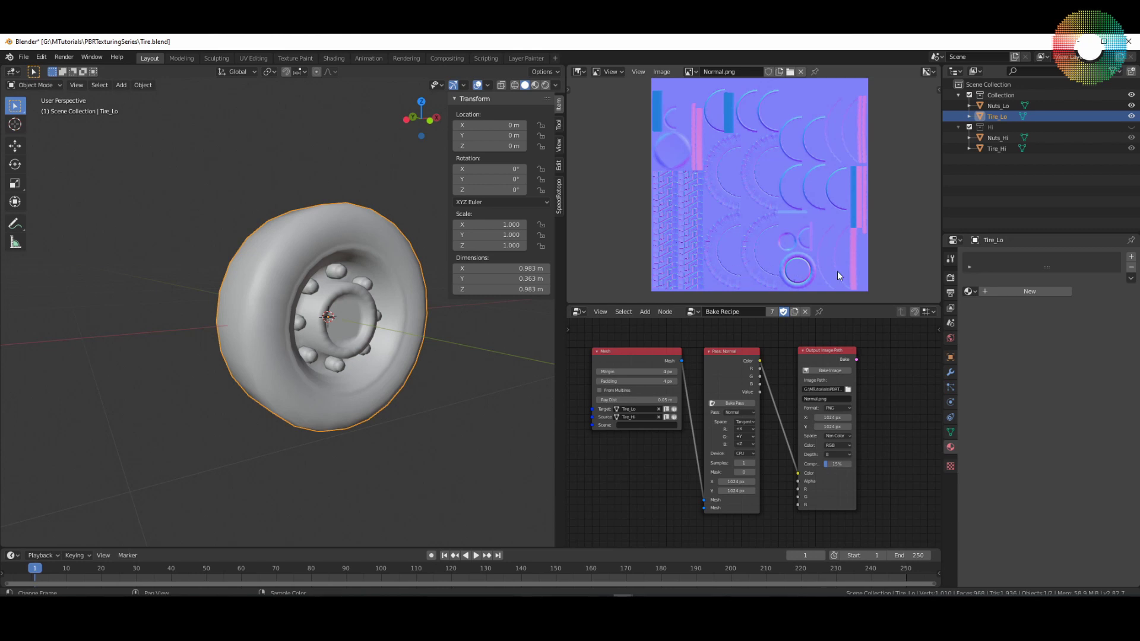
# Duplicate the Mesh node and place the copy below the original.
pyautogui.scroll(3, 656, 455)
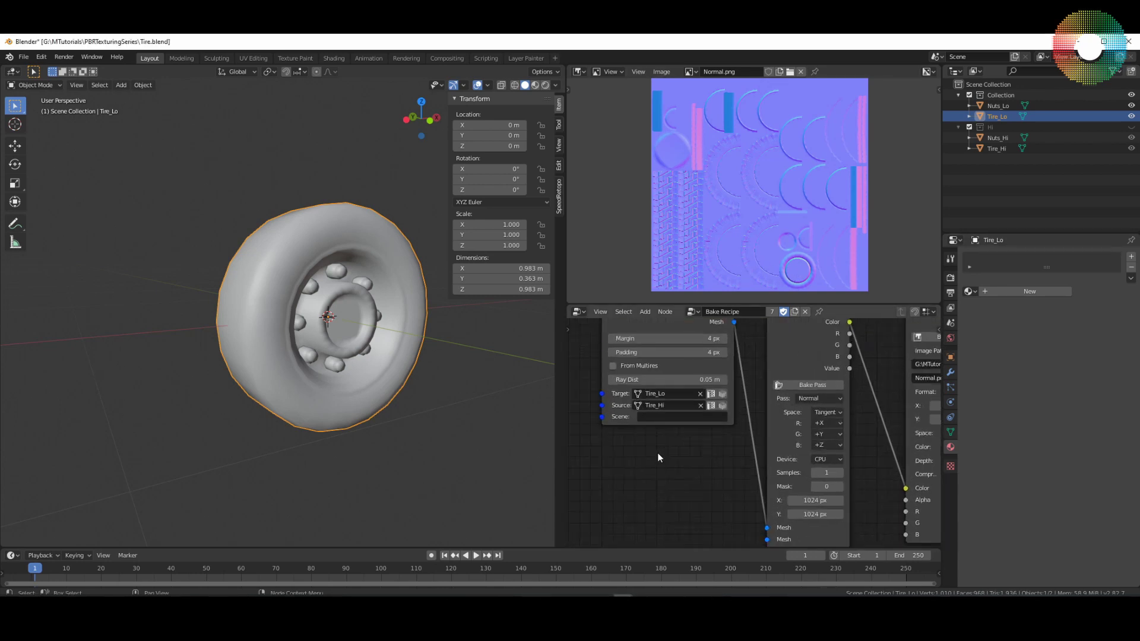
pyautogui.moveTo(669, 442); pyautogui.dragTo(658, 467, button='middle')
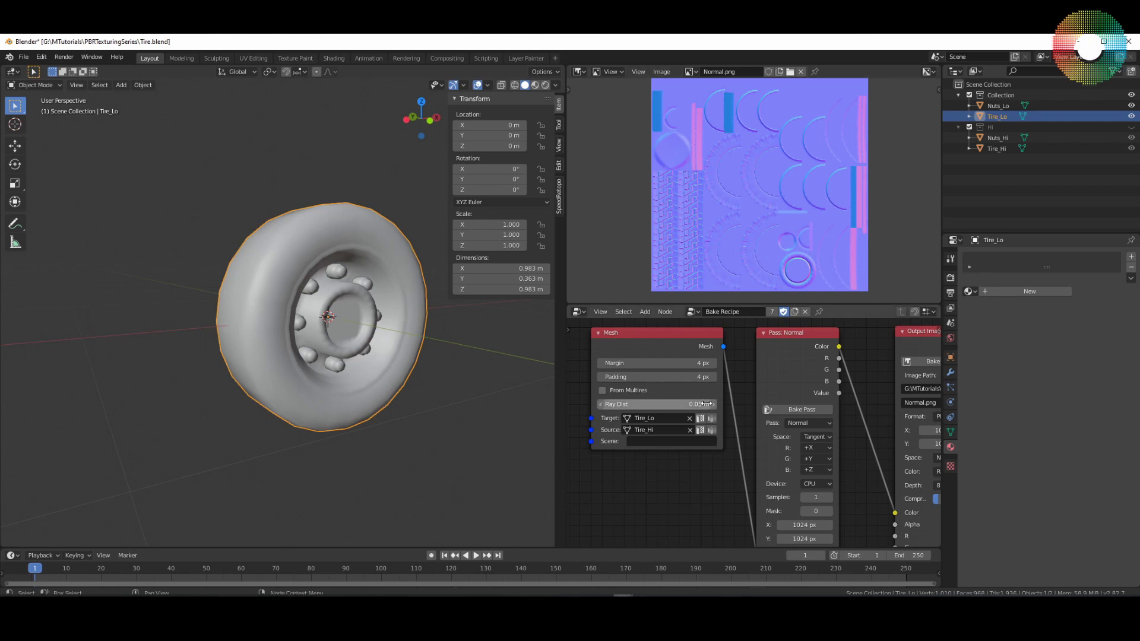
pyautogui.scroll(-2, 692, 451)
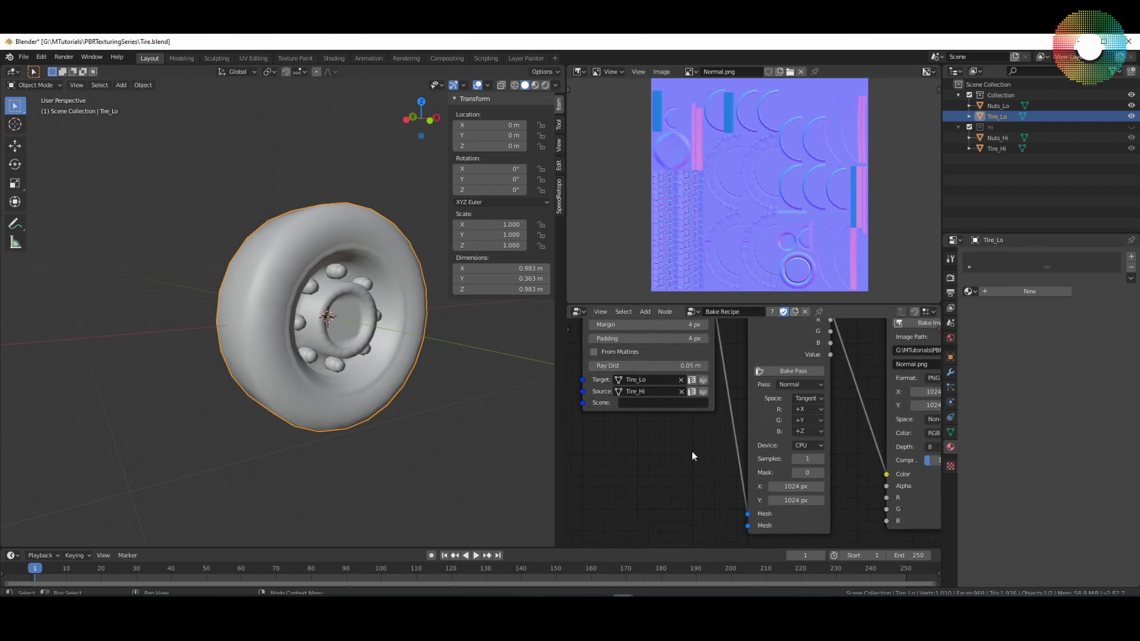
pyautogui.hotkey('shift', 'd')
pyautogui.click(651, 452)
pyautogui.moveTo(673, 446); pyautogui.dragTo(693, 358, button='middle')
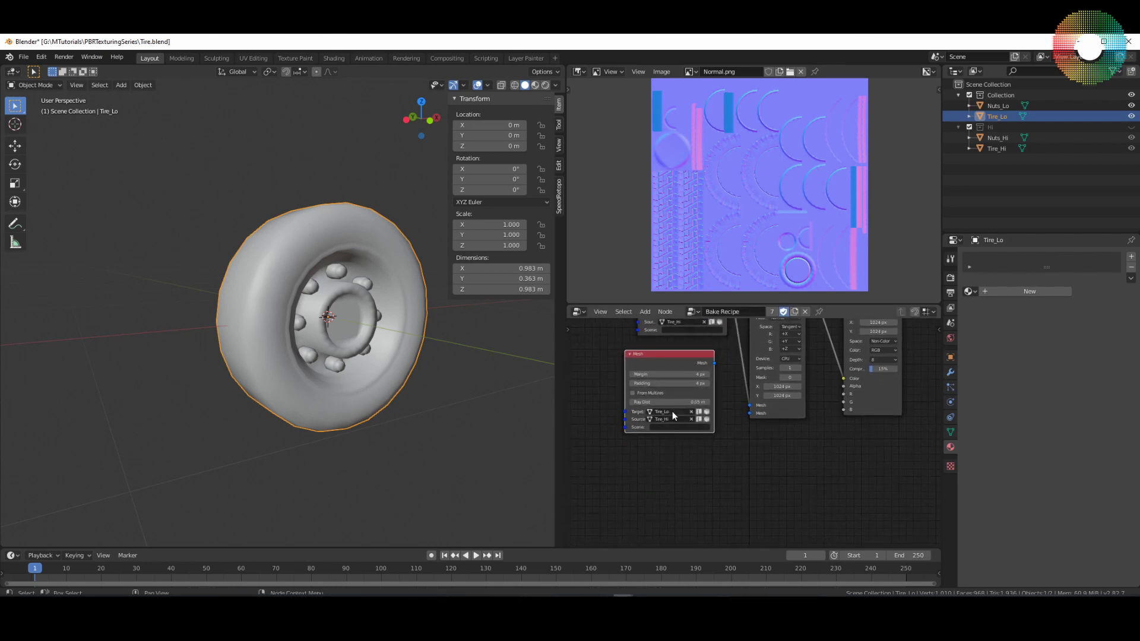
# Set the duplicated Mesh node's target to Nuts_Lo and source to Nuts_Hi, and link it to the Normal pass's free Mesh input.
pyautogui.click(672, 411)
pyautogui.click(669, 429)
pyautogui.click(669, 418)
pyautogui.click(654, 430)
pyautogui.moveTo(756, 429); pyautogui.dragTo(704, 457, button='middle')
pyautogui.moveTo(662, 390); pyautogui.dragTo(673, 443)
pyautogui.scroll(-3, 784, 493)
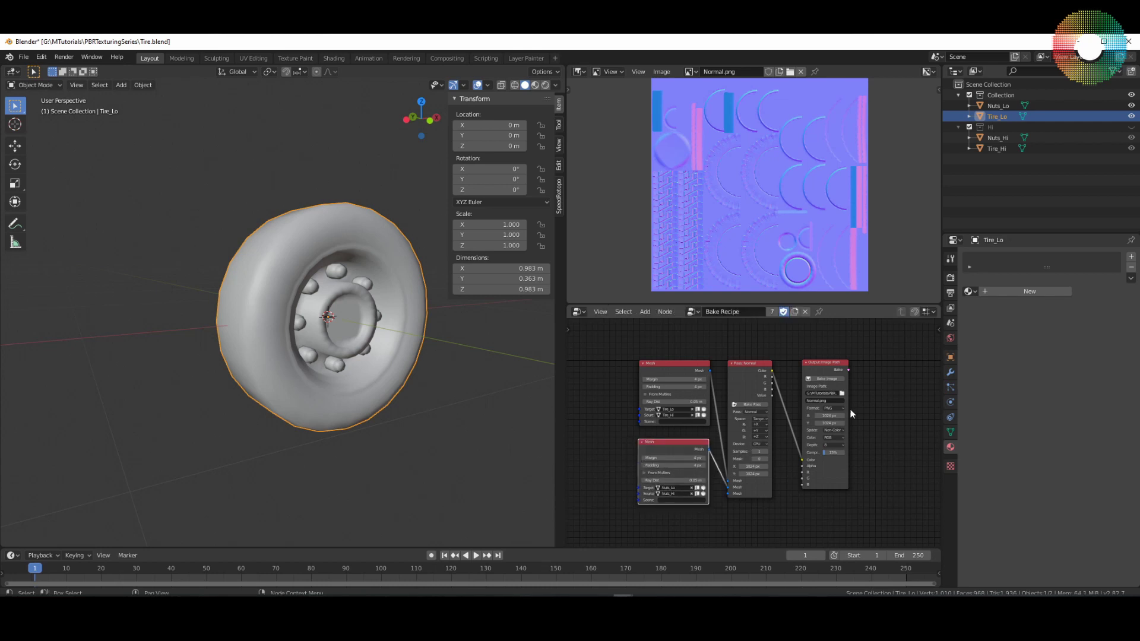
# Bake the tire and nuts together to Normal.png and refresh the combined map in the Image Editor.
pyautogui.click(827, 380)
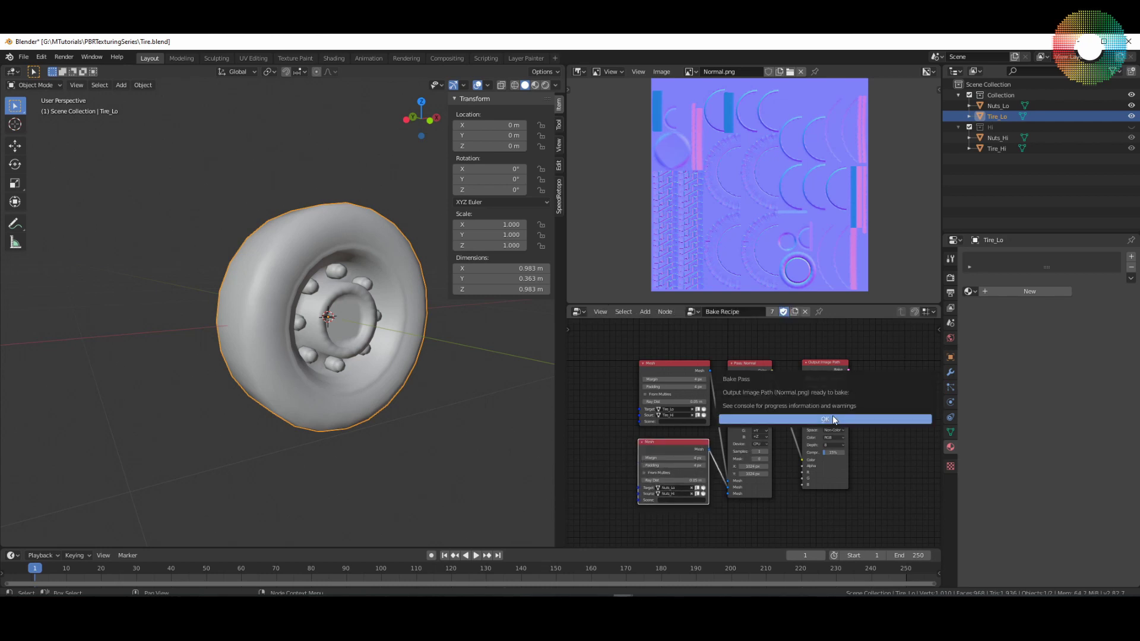
pyautogui.click(737, 558)
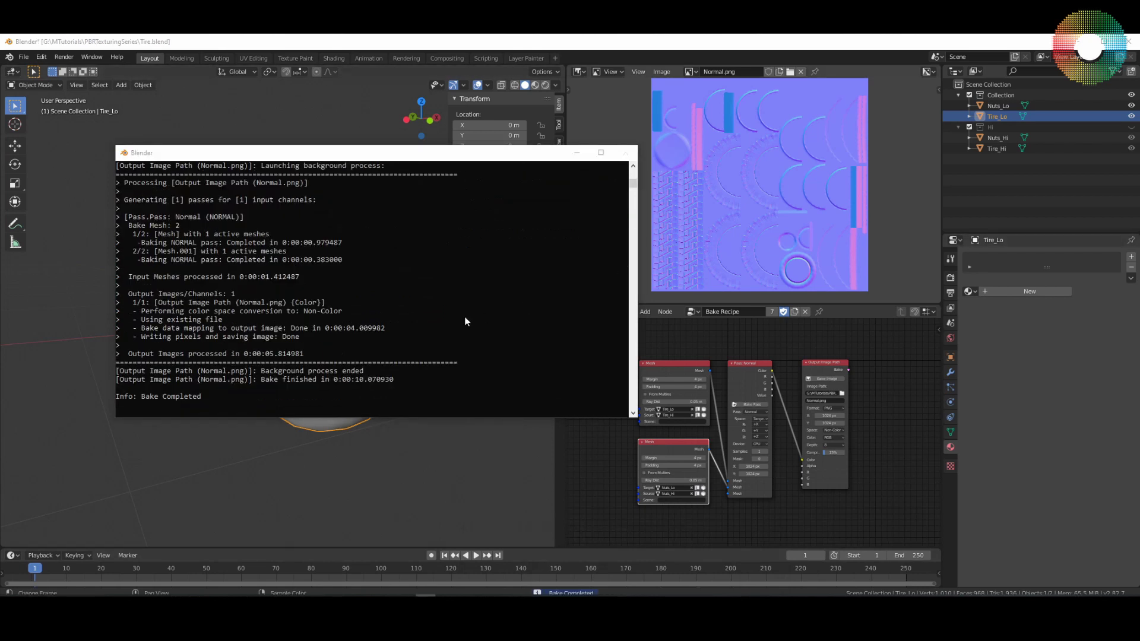
pyautogui.moveTo(906, 215)
pyautogui.mouseDown(button='middle')
pyautogui.moveTo(869, 223)
pyautogui.moveTo(901, 221)
pyautogui.mouseUp(button='middle')
pyautogui.scroll(3, 902, 221)
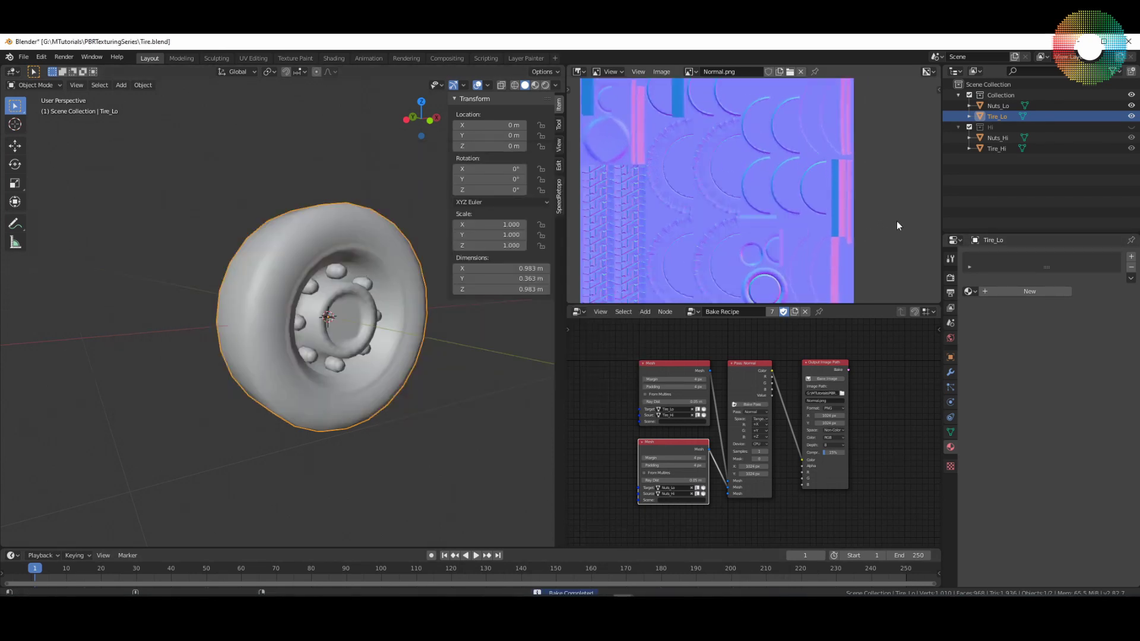
pyautogui.scroll(-2, 765, 212)
pyautogui.scroll(-1, 815, 266)
pyautogui.scroll(3, 840, 142)
pyautogui.scroll(-3, 861, 172)
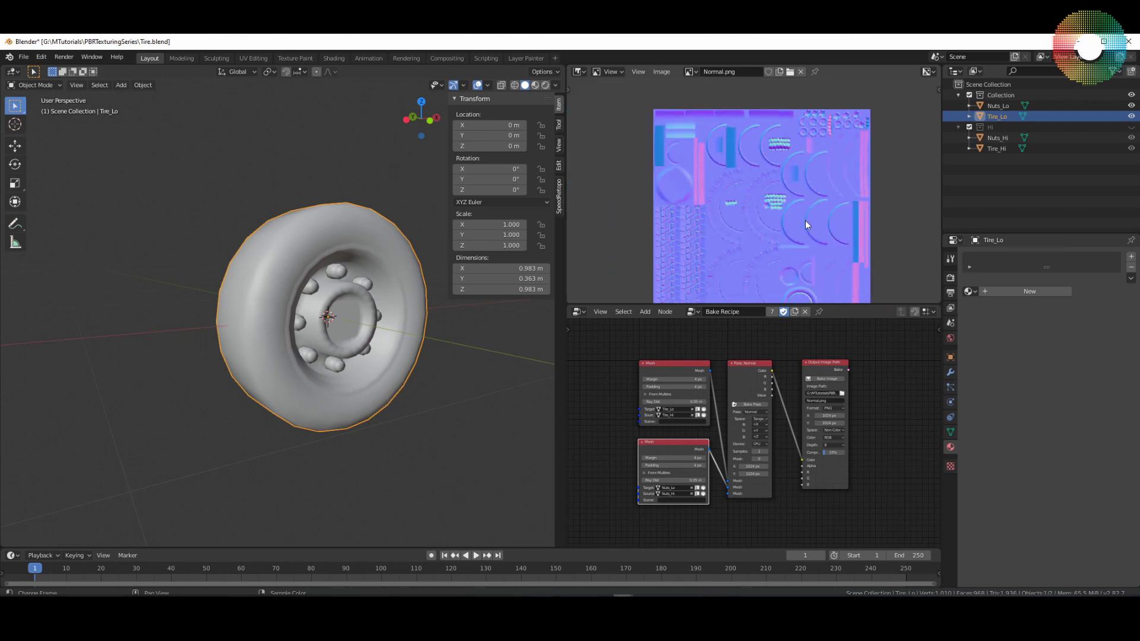
# Switch to the Shading workspace and give Tire_Lo a new material.
pyautogui.click(334, 58)
pyautogui.moveTo(504, 210)
pyautogui.mouseDown(button='middle')
pyautogui.moveTo(550, 252)
pyautogui.moveTo(546, 263)
pyautogui.mouseUp(button='middle')
pyautogui.scroll(9, 547, 263)
pyautogui.click(575, 369)
pyautogui.moveTo(619, 455); pyautogui.dragTo(740, 467, button='middle')
pyautogui.scroll(-4, 744, 452)
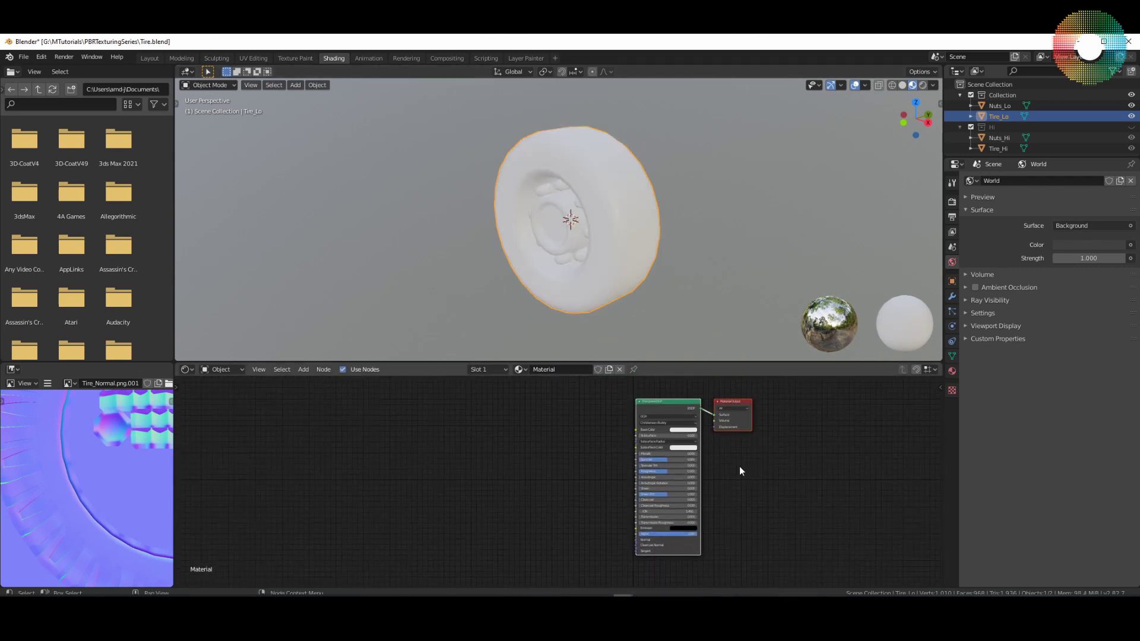
# Run Principled Texture Setup on the Principled BSDF with Normal.png from the Textures folder.
pyautogui.click(662, 405)
pyautogui.hotkey('ctrl', 'shift', 't')
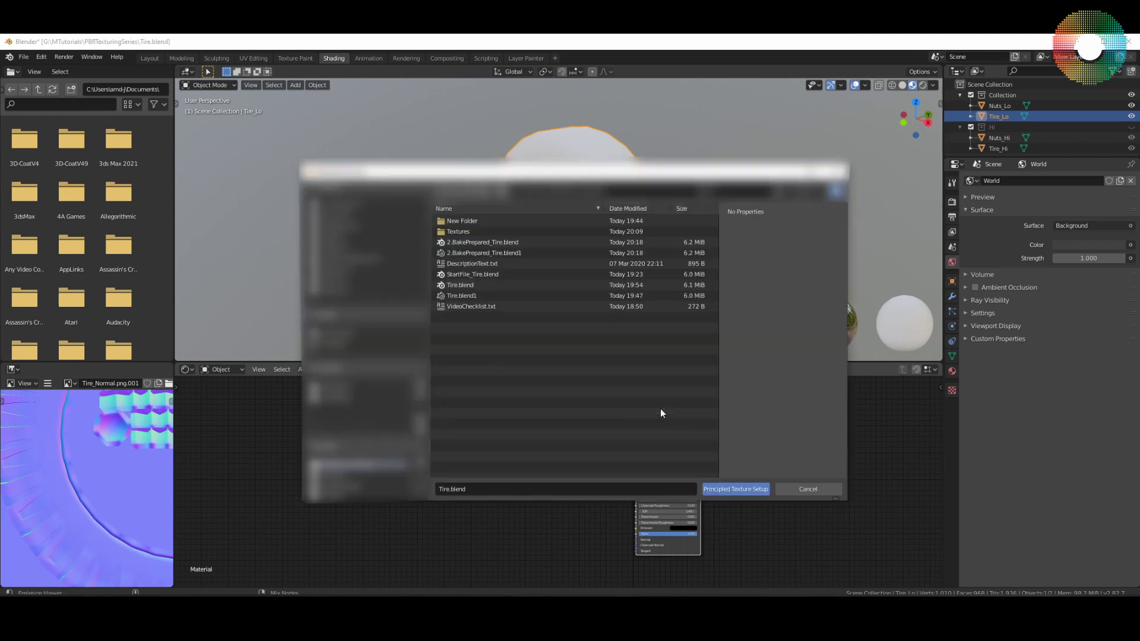
pyautogui.doubleClick(469, 234)
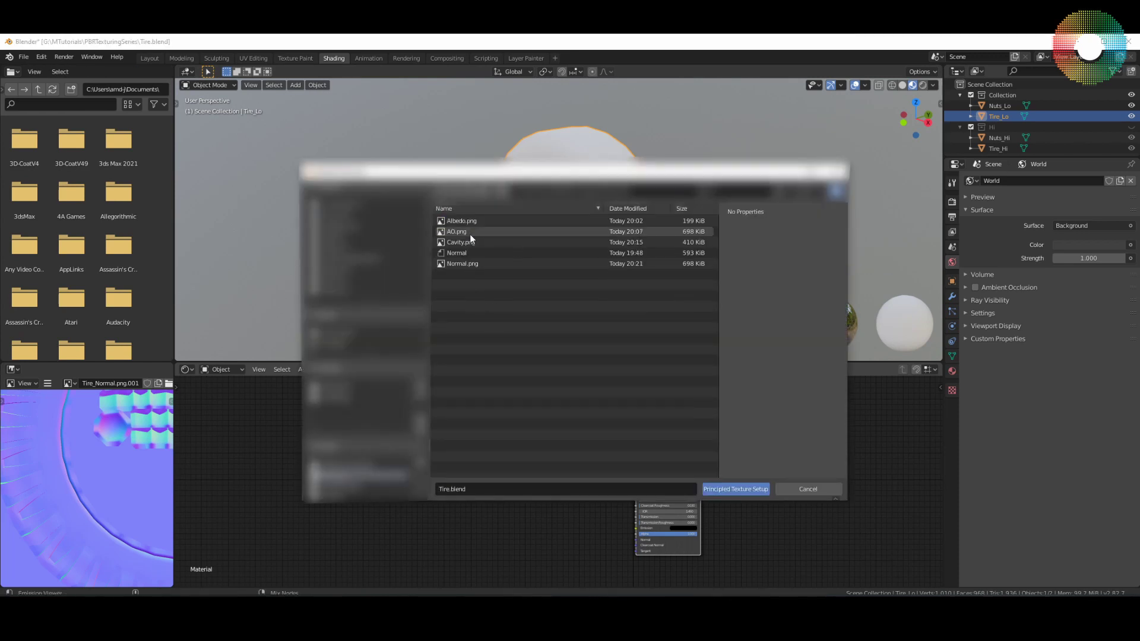
pyautogui.click(467, 264)
pyautogui.doubleClick(467, 265)
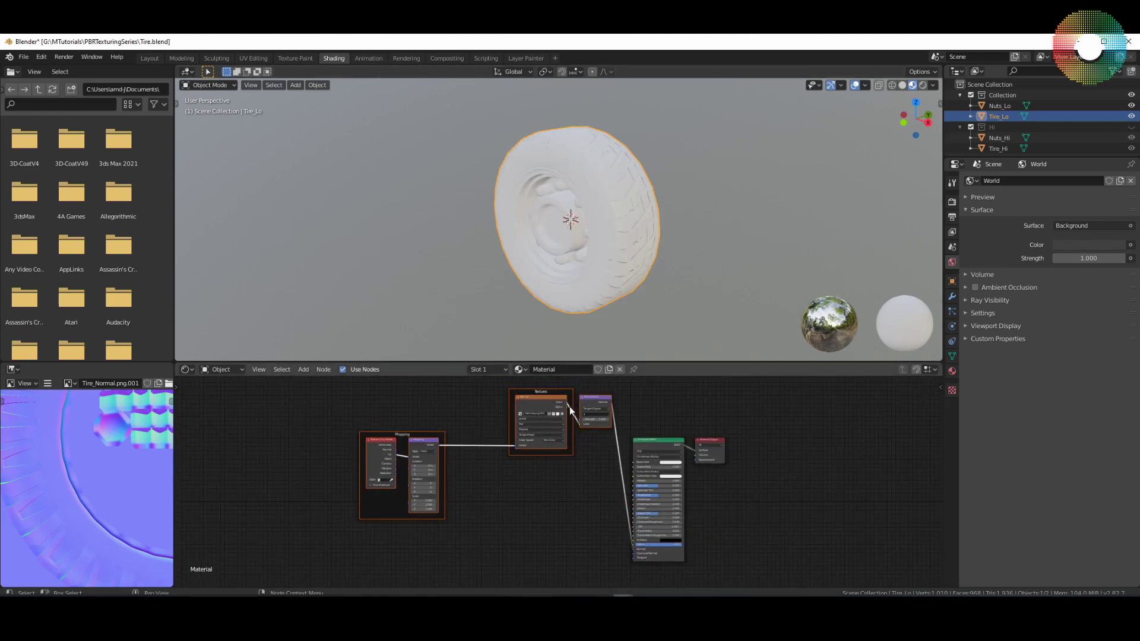
# Assign the tire's existing material to Nuts_Lo and check the baked normals on the nuts up close.
pyautogui.scroll(3, 605, 256)
pyautogui.moveTo(580, 258); pyautogui.dragTo(667, 237, button='middle')
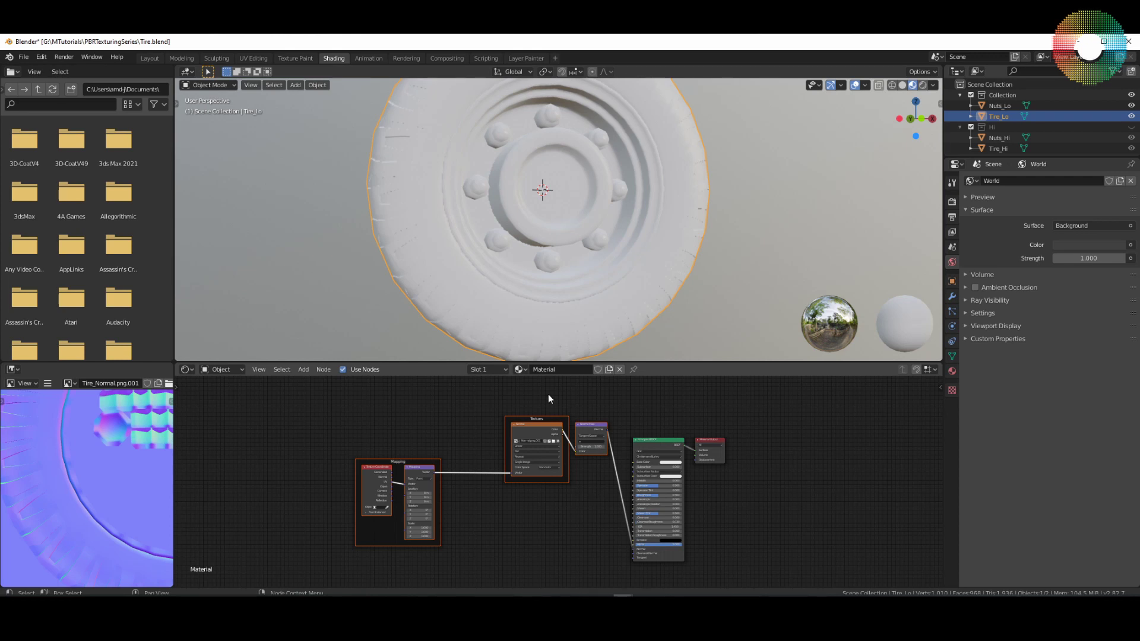
pyautogui.moveTo(604, 294); pyautogui.dragTo(641, 305, button='middle')
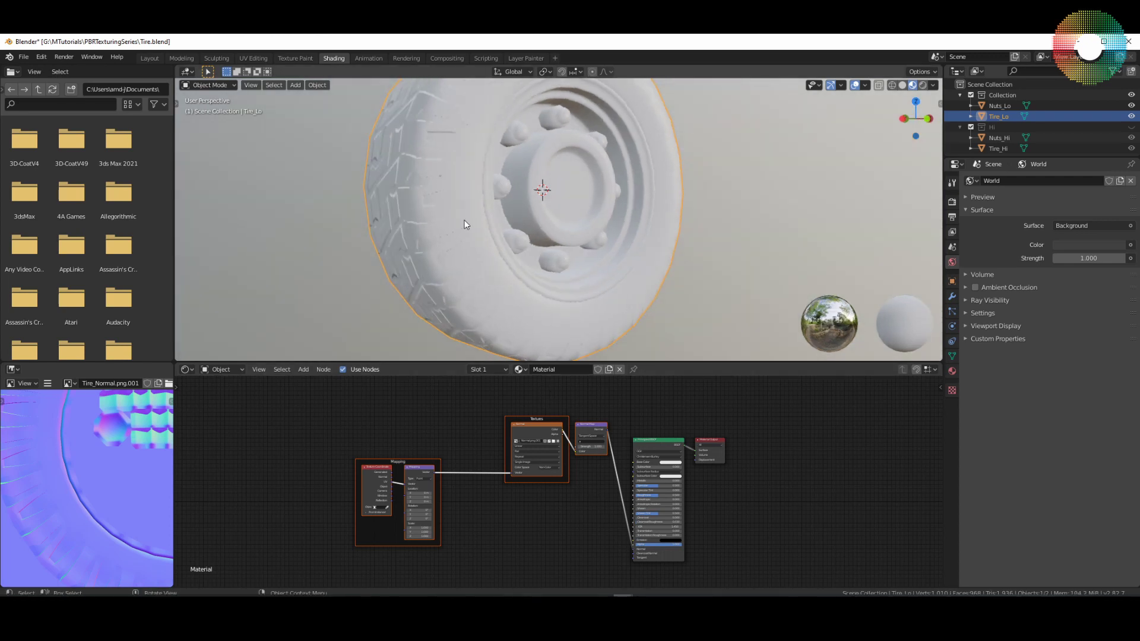
pyautogui.click(517, 237)
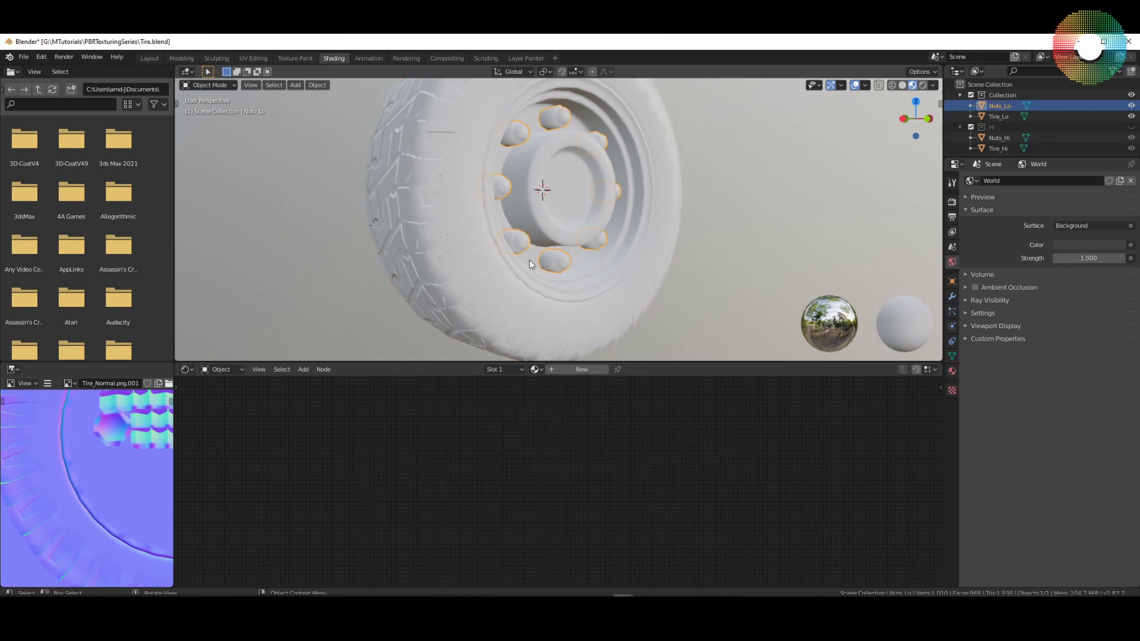
pyautogui.click(535, 370)
pyautogui.click(553, 385)
pyautogui.scroll(5, 554, 258)
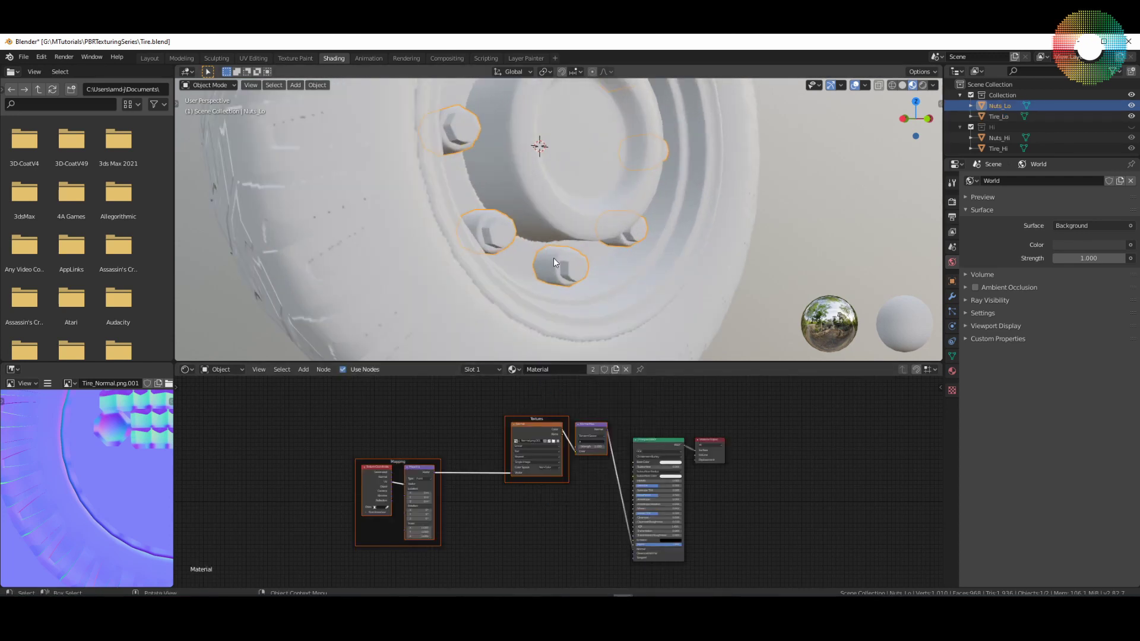
pyautogui.scroll(-5, 570, 270)
pyautogui.scroll(5, 571, 273)
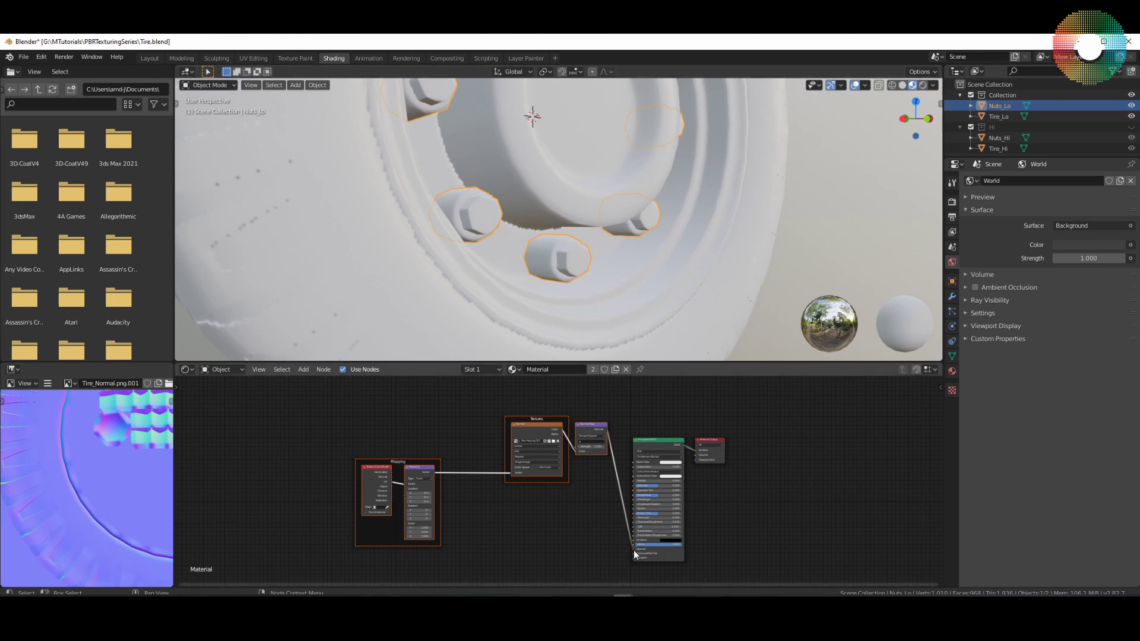
pyautogui.moveTo(631, 550)
pyautogui.mouseDown()
pyautogui.moveTo(608, 547)
pyautogui.moveTo(621, 433)
pyautogui.moveTo(632, 551)
pyautogui.mouseUp()
pyautogui.scroll(-3, 577, 307)
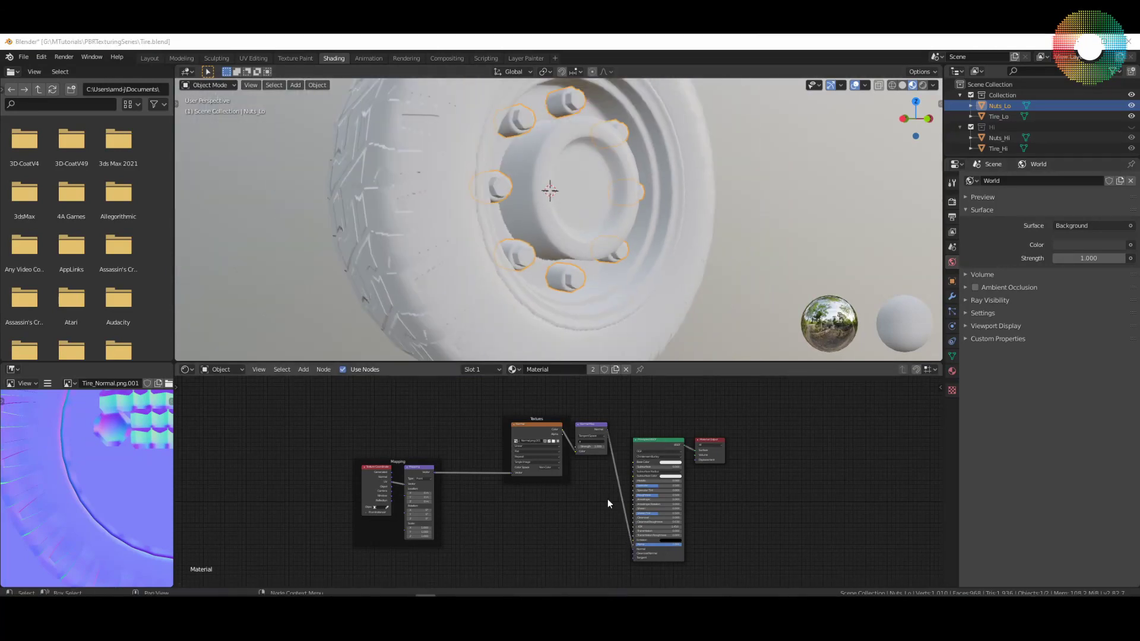
# Hide the low-poly collection, show the Hi collection, and give Tire_Hi a new material.
pyautogui.click(1131, 95)
pyautogui.click(1131, 127)
pyautogui.moveTo(615, 488); pyautogui.dragTo(629, 492, button='middle')
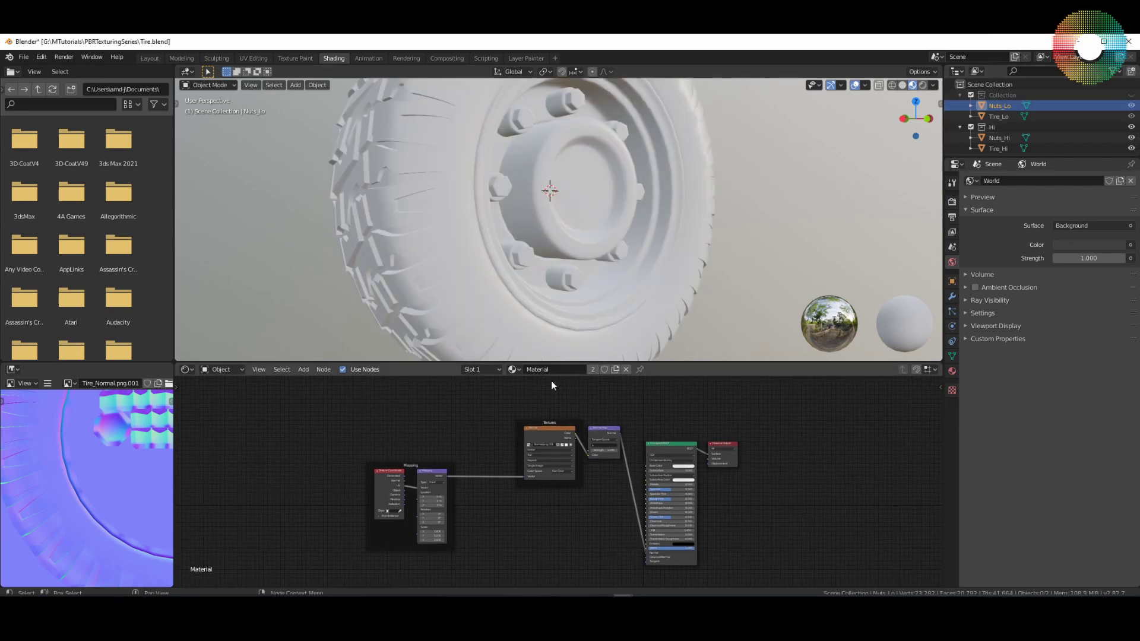
pyautogui.click(558, 327)
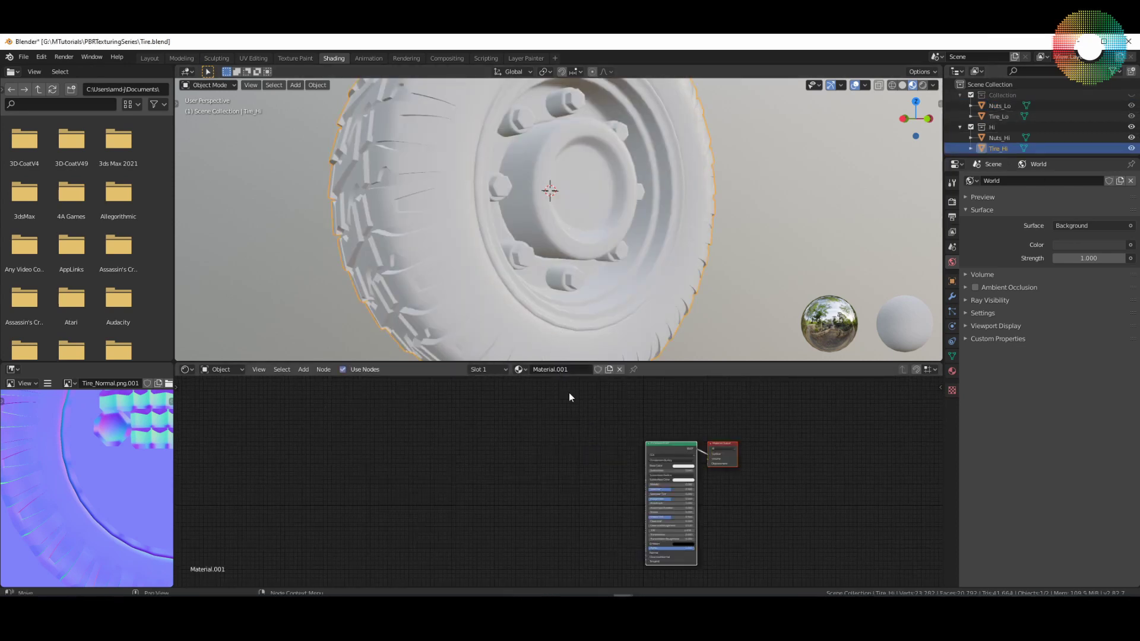
pyautogui.click(670, 452)
# Add a Vertex Color node to Tire_Hi's material and set it to the Col layer.
pyautogui.hotkey('shift', 'a')
pyautogui.moveTo(523, 493)
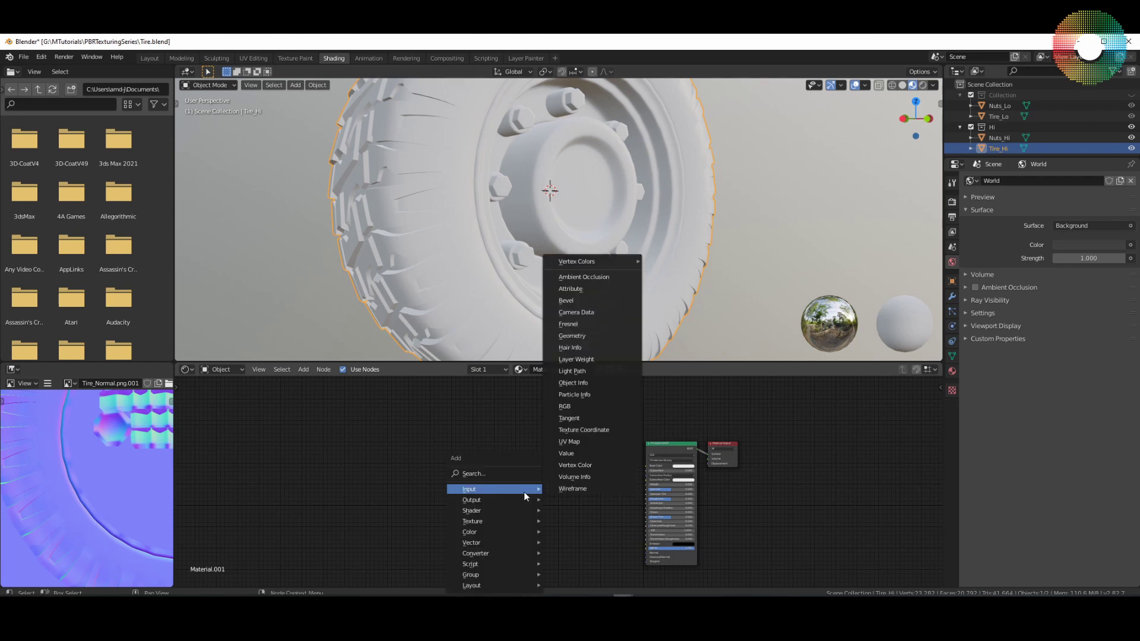
pyautogui.click(586, 466)
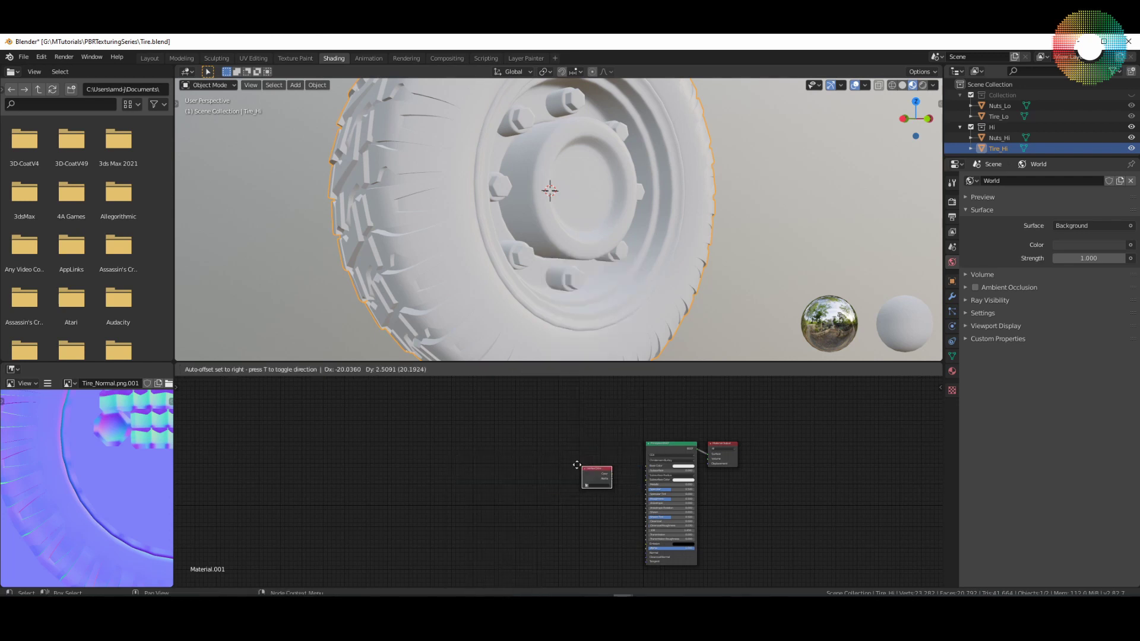
pyautogui.click(495, 422)
pyautogui.scroll(2, 529, 454)
pyautogui.click(521, 435)
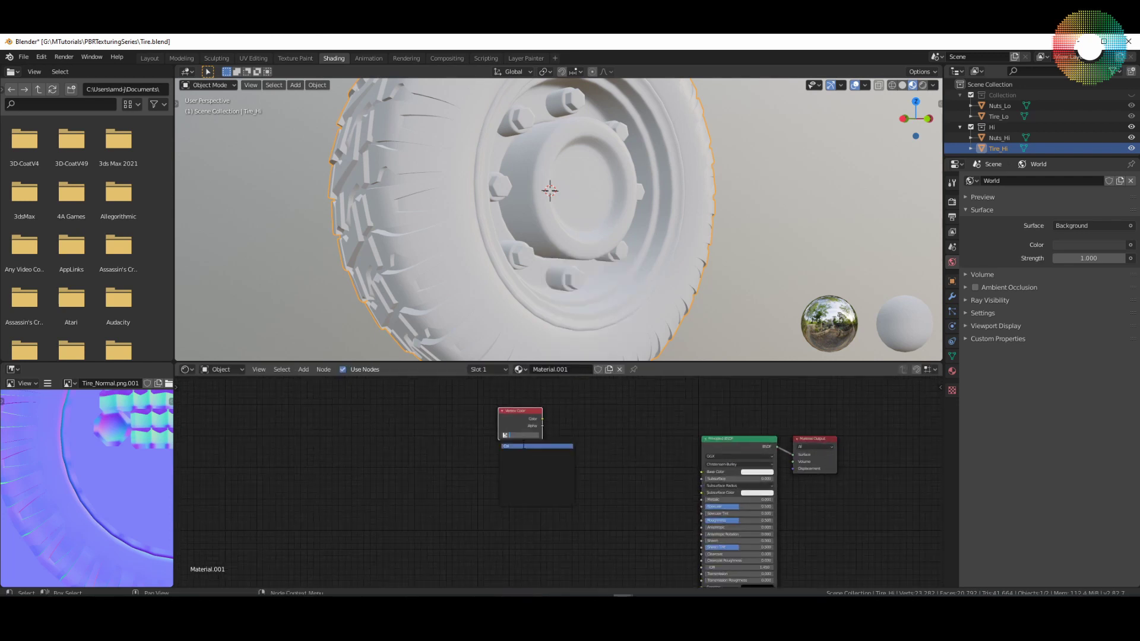
pyautogui.click(523, 446)
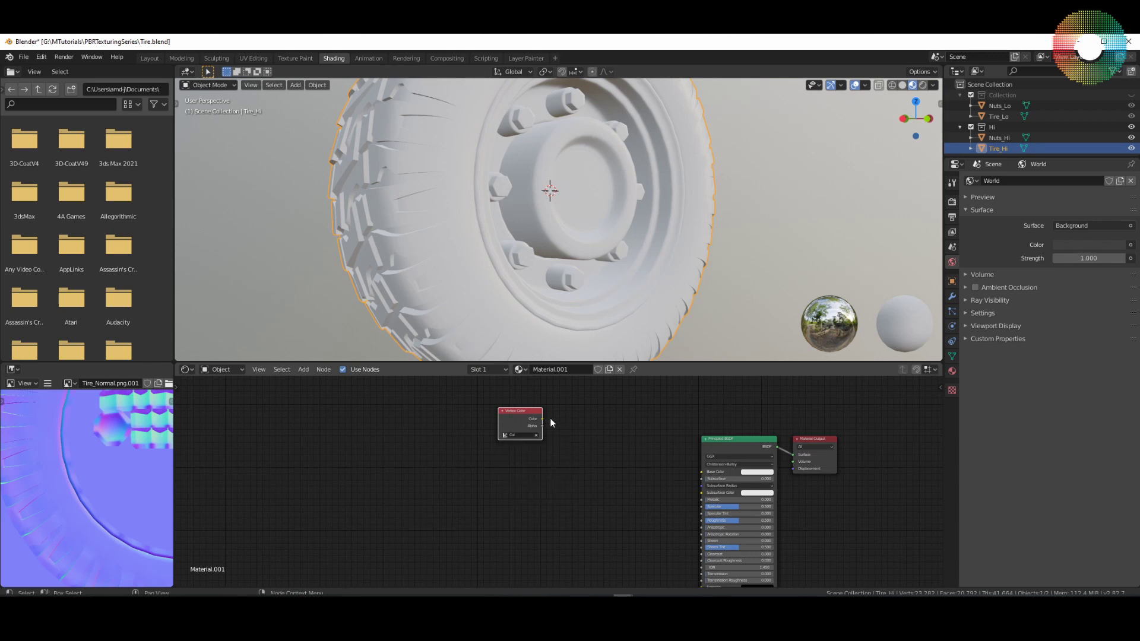
# Connect the Vertex Color node's Color output to the Principled BSDF's Base Color and view the whole wheel.
pyautogui.moveTo(542, 419); pyautogui.dragTo(701, 472)
pyautogui.moveTo(593, 438); pyautogui.dragTo(598, 477, button='middle')
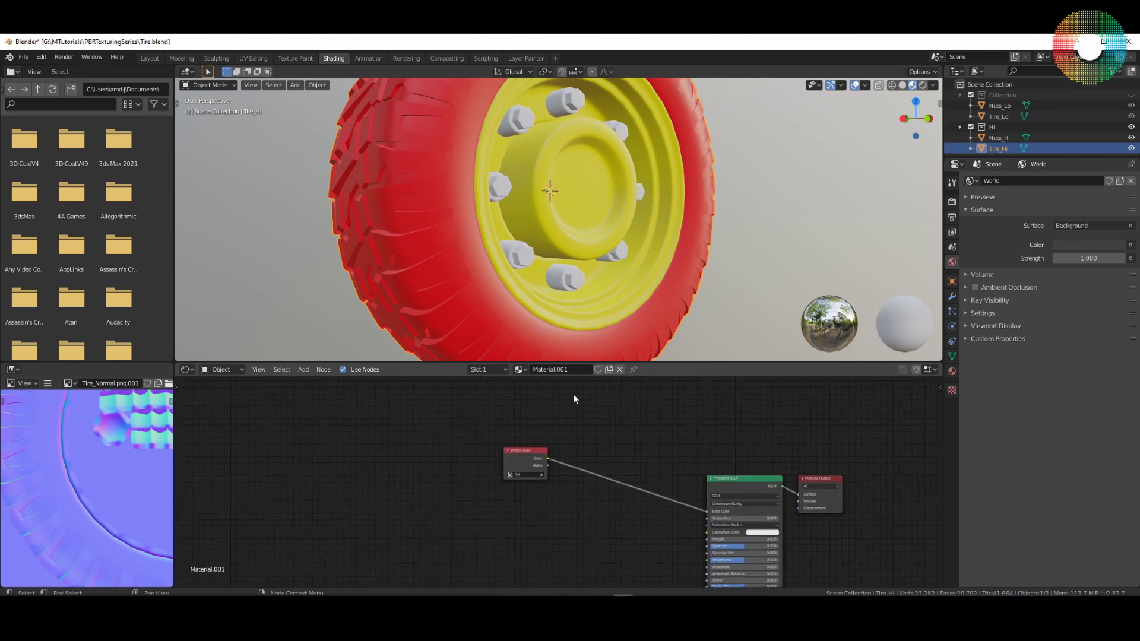
pyautogui.scroll(-4, 564, 322)
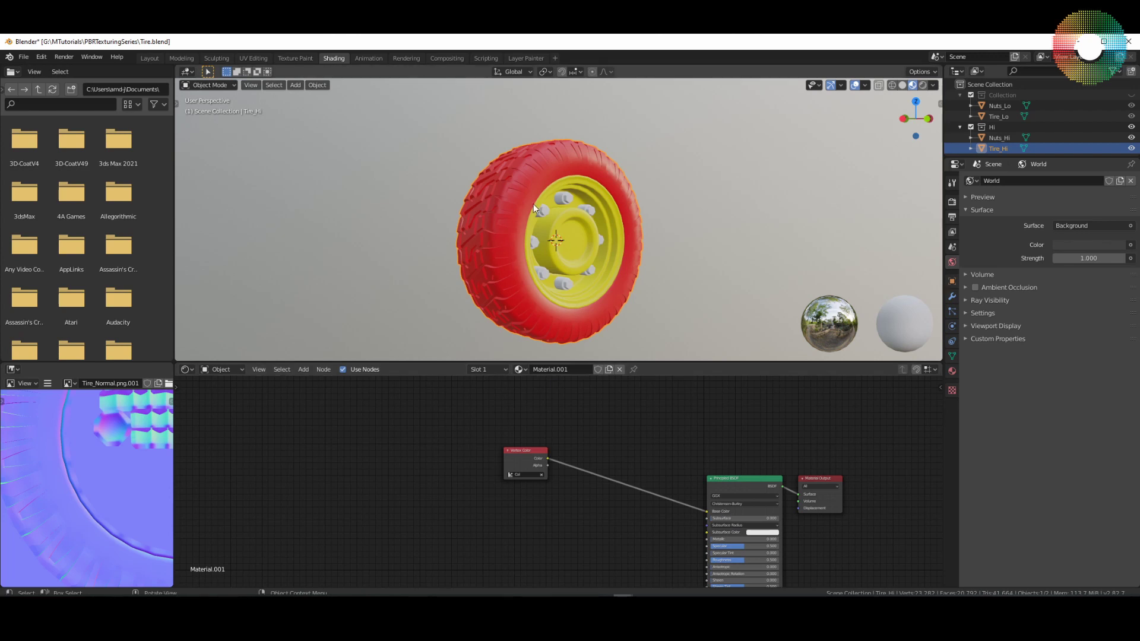
# Assign Tire_Hi's vertex-color material, Material.001, to the high-poly nuts and view the colors on the wheel.
pyautogui.moveTo(633, 453)
pyautogui.mouseDown(button='middle')
pyautogui.moveTo(603, 402)
pyautogui.moveTo(628, 440)
pyautogui.mouseUp(button='middle')
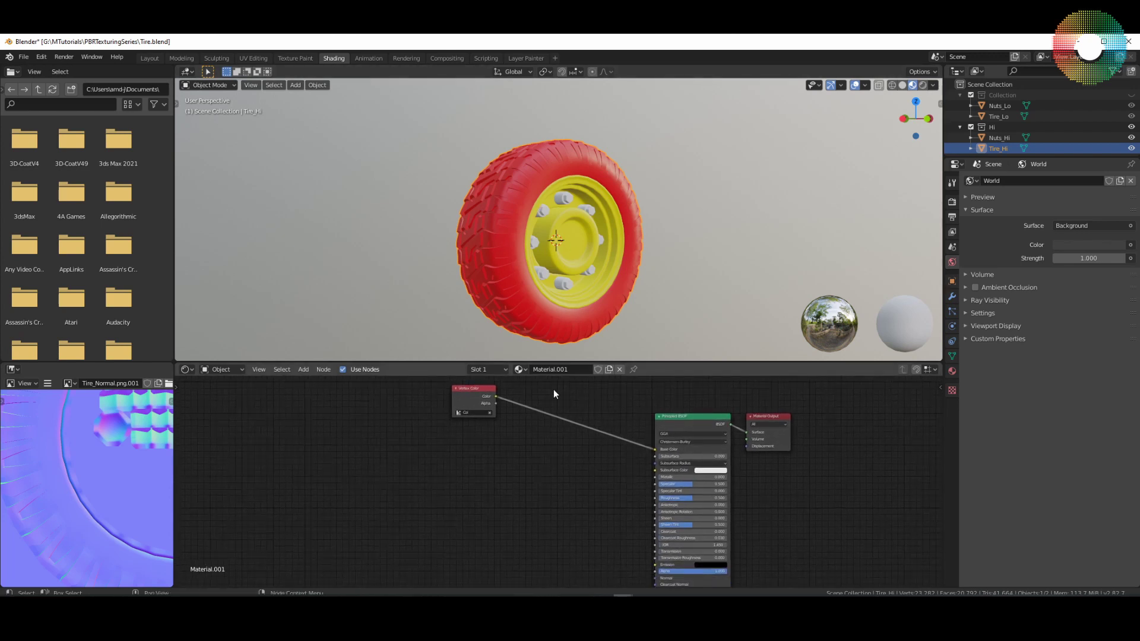
pyautogui.scroll(1, 519, 414)
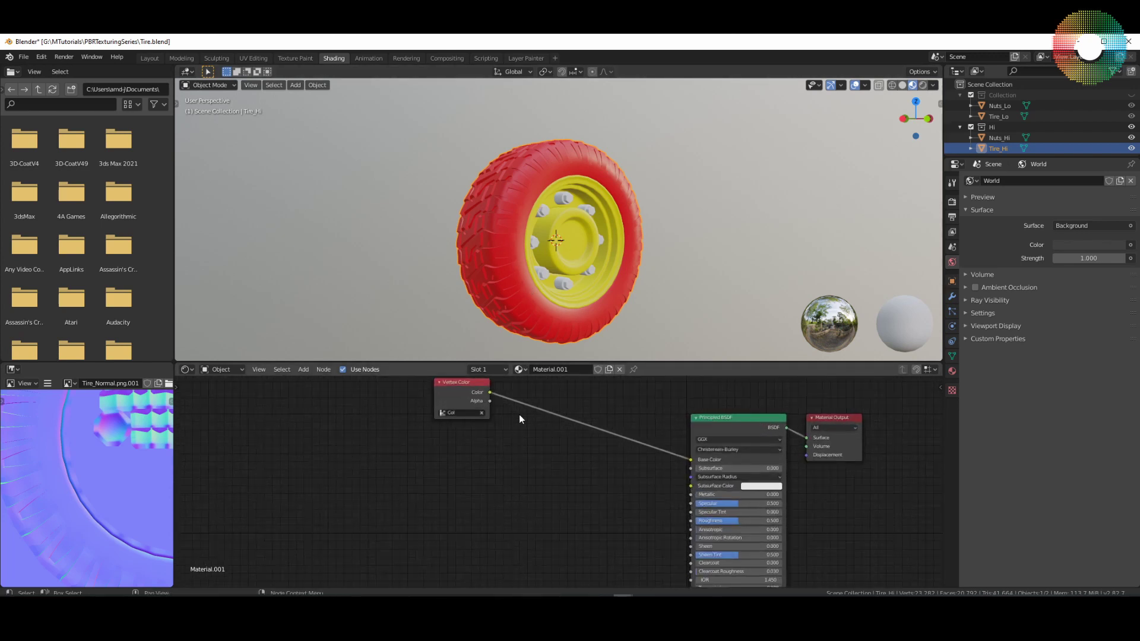
pyautogui.click(563, 286)
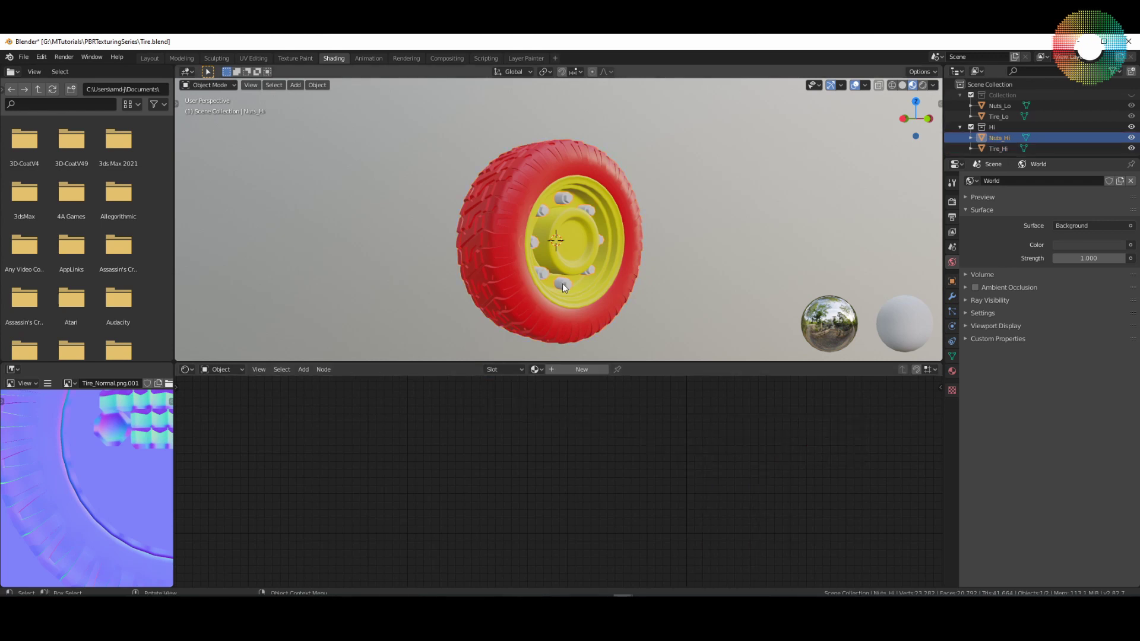
pyautogui.click(536, 369)
pyautogui.click(557, 396)
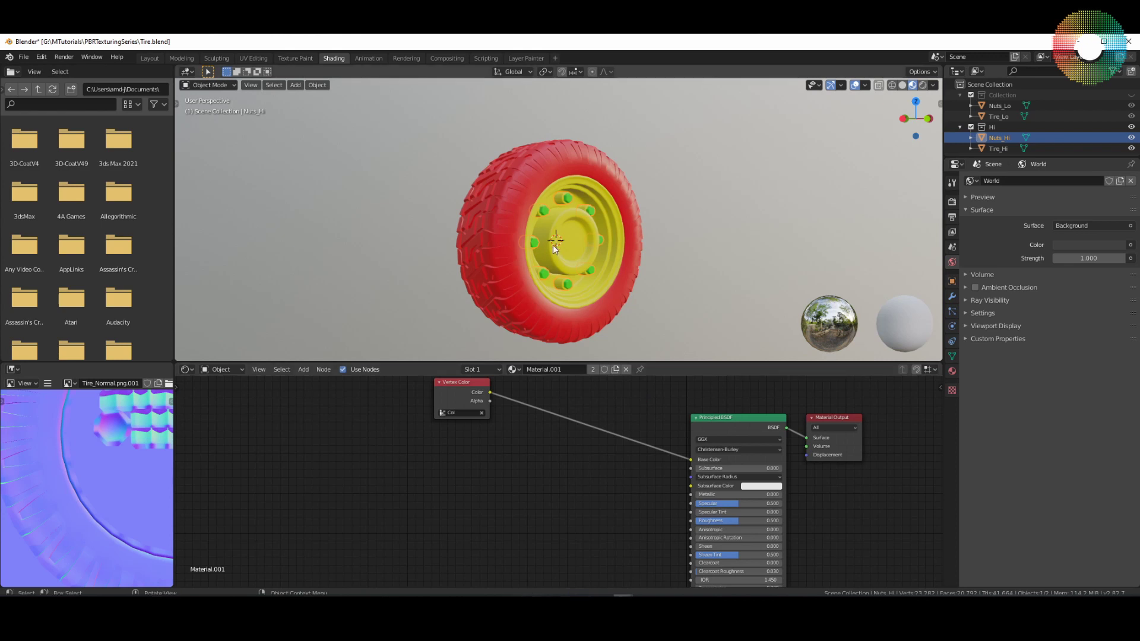
pyautogui.moveTo(555, 251); pyautogui.dragTo(559, 262, button='middle')
pyautogui.moveTo(594, 498); pyautogui.dragTo(588, 512, button='middle')
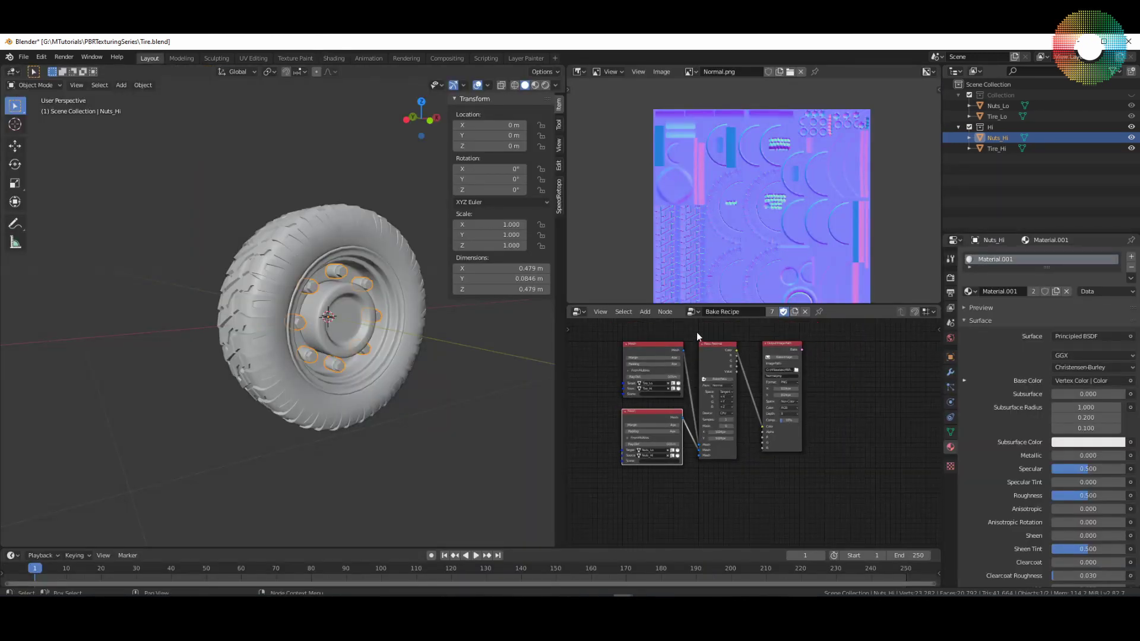
# Duplicate the Normal pass node and its Output Image Path node in the bake recipe, placing the copies below the originals.
pyautogui.moveTo(698, 336); pyautogui.dragTo(867, 496)
pyautogui.hotkey('shift', 'd')
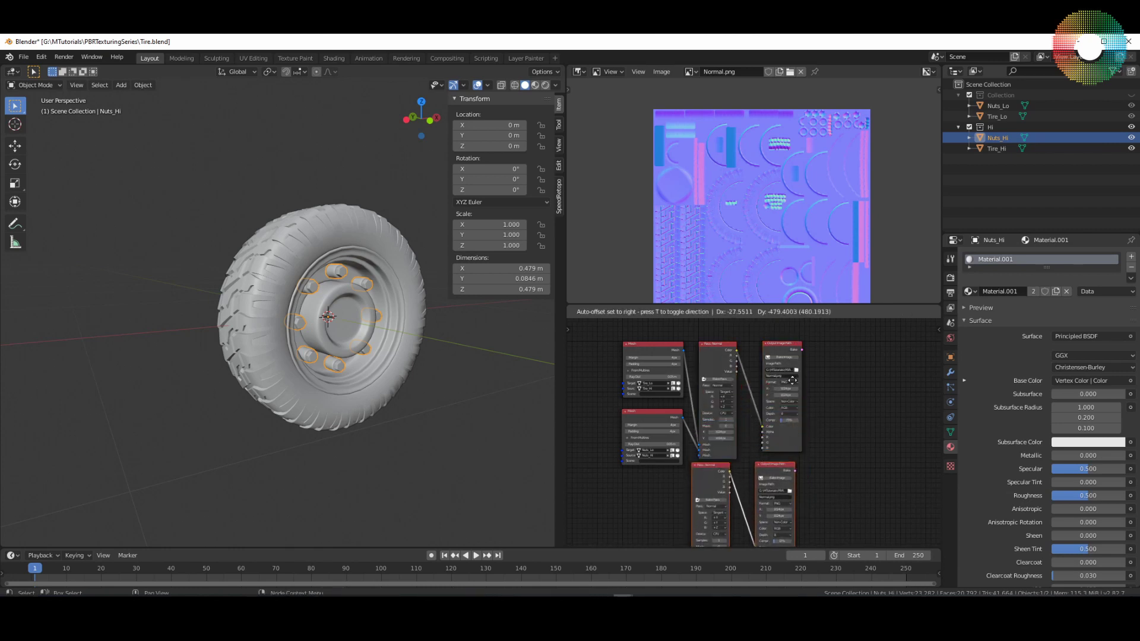
pyautogui.click(793, 382)
pyautogui.moveTo(810, 394); pyautogui.dragTo(823, 378, button='middle')
pyautogui.scroll(-2, 711, 359)
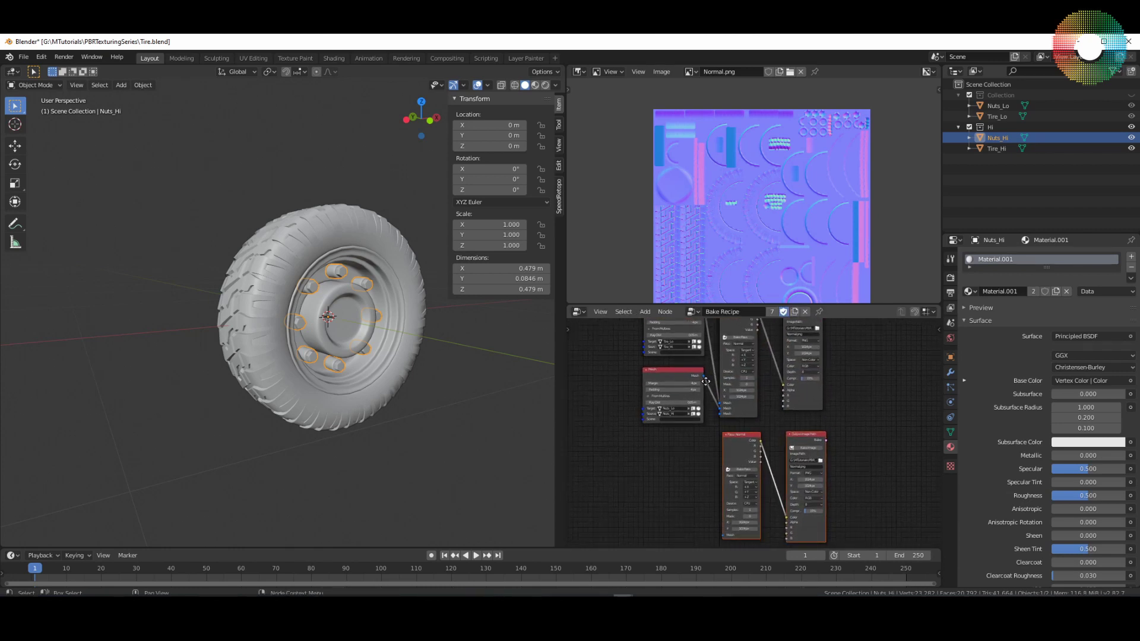
# Connect the tire and nuts Mesh nodes to the Mesh inputs of the duplicated pass node.
pyautogui.moveTo(704, 326); pyautogui.dragTo(718, 501)
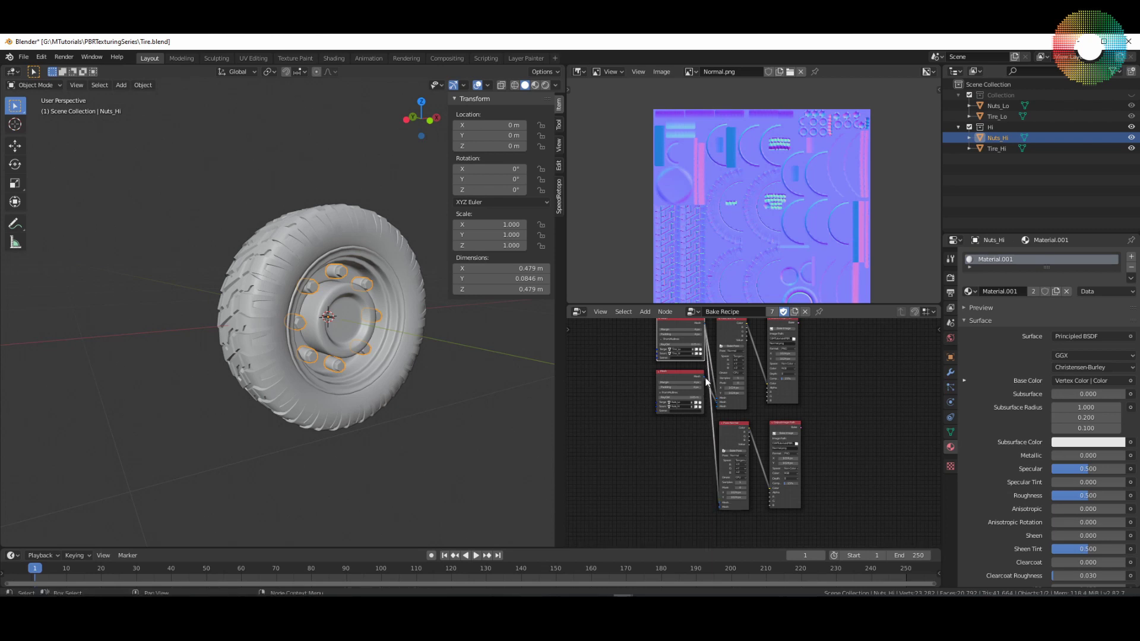
pyautogui.moveTo(705, 377); pyautogui.dragTo(718, 508)
pyautogui.scroll(6, 753, 472)
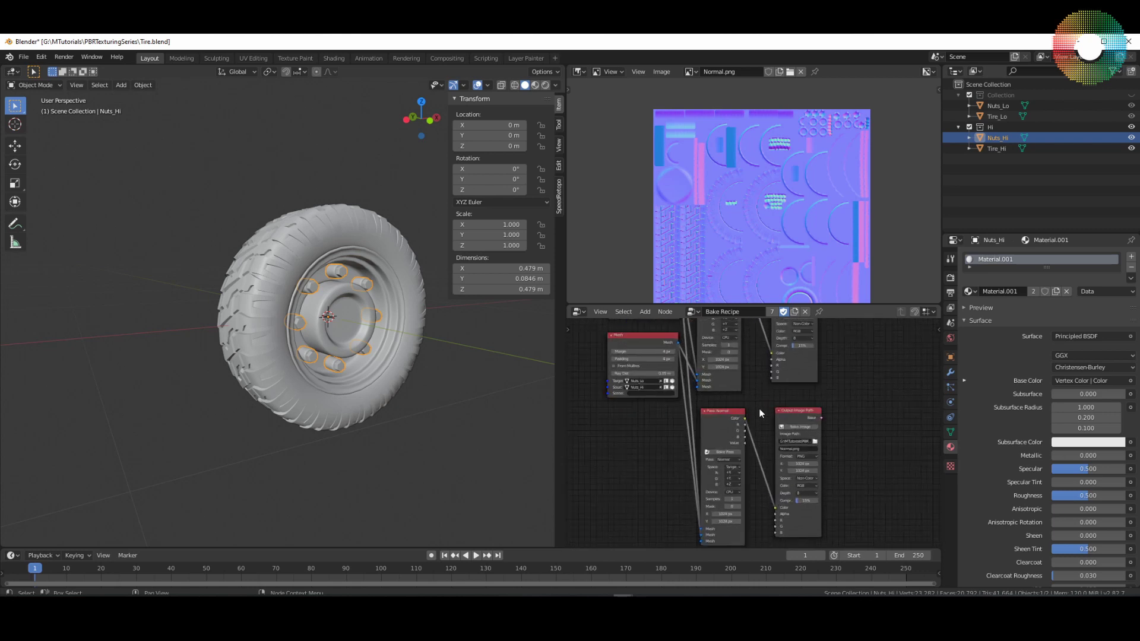
# Set the duplicated pass node to Albedo and check Material.001's Principled BSDF node in the Shading workspace.
pyautogui.click(734, 405)
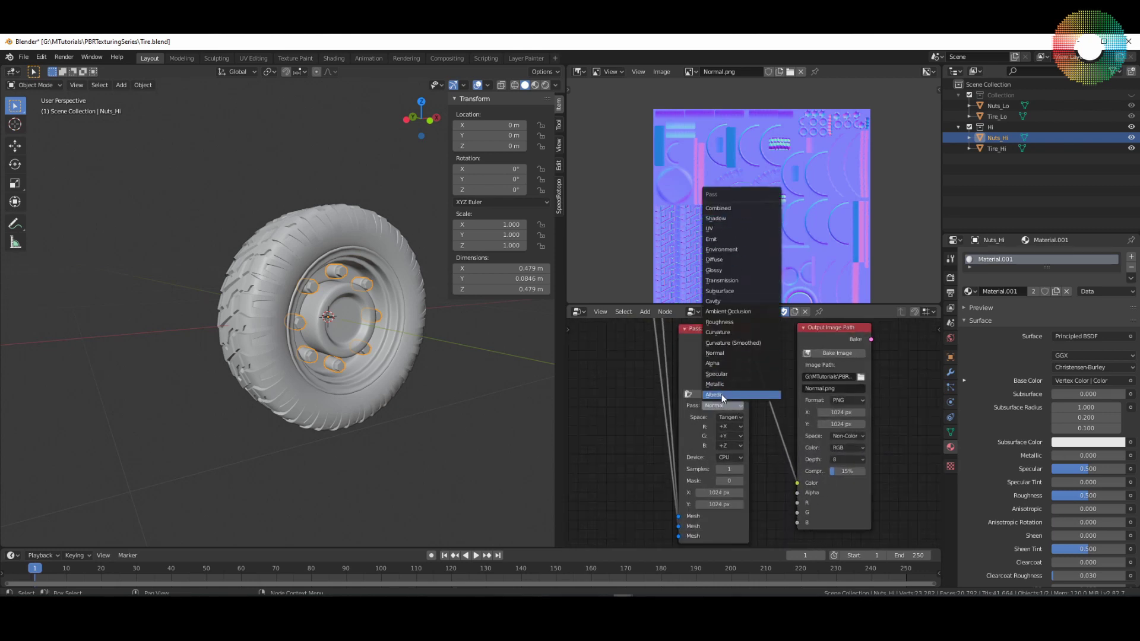
pyautogui.click(721, 394)
pyautogui.moveTo(776, 456); pyautogui.dragTo(737, 443, button='middle')
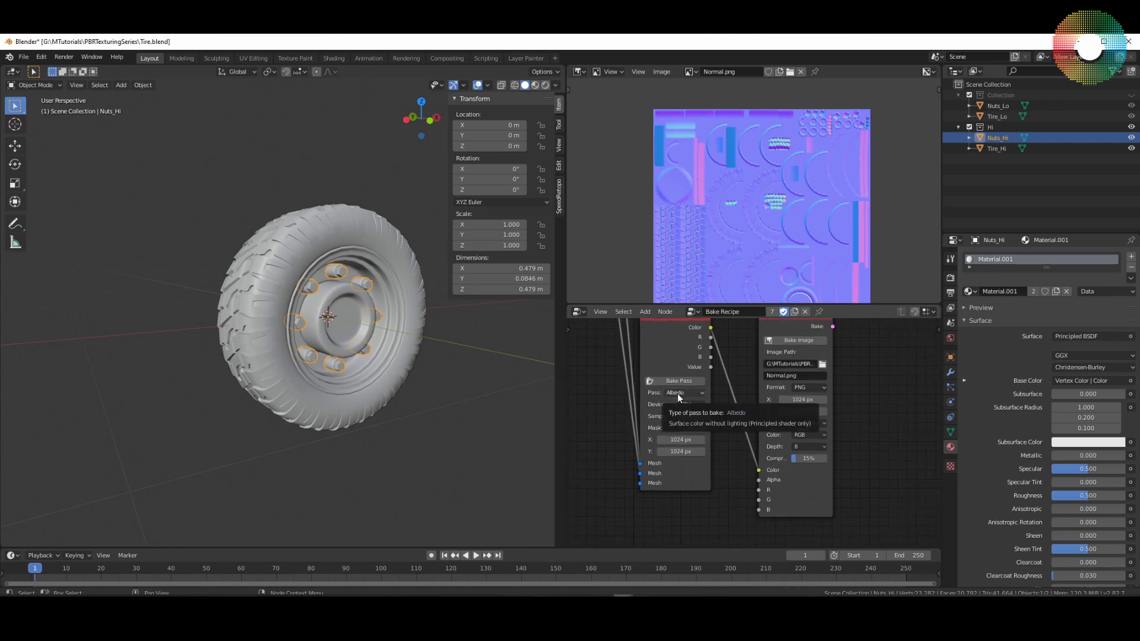
pyautogui.click(333, 58)
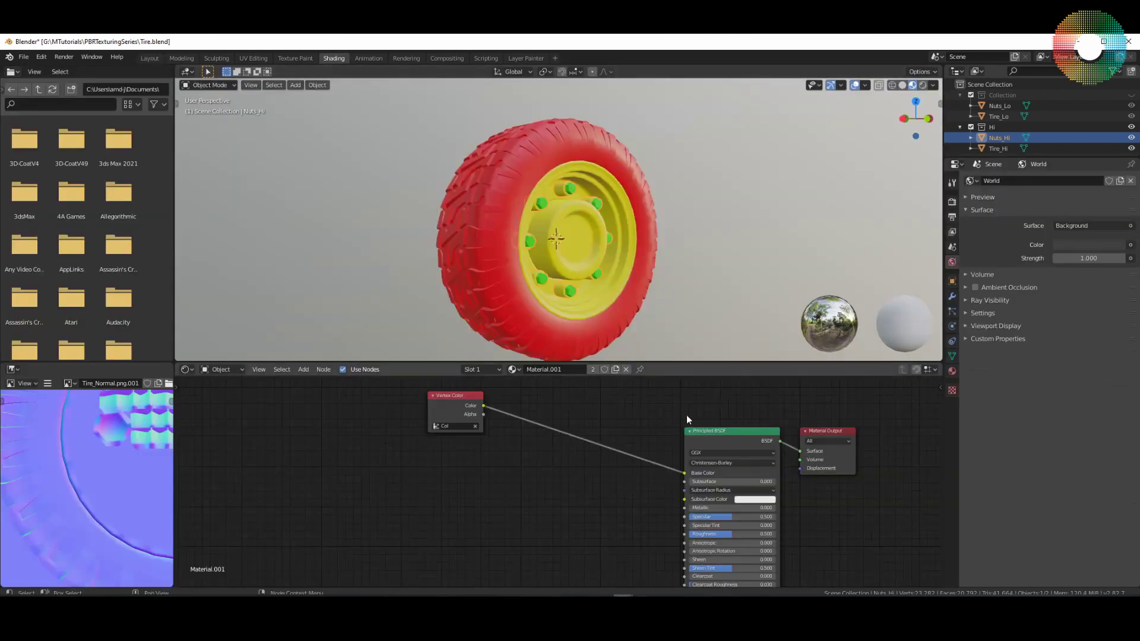
pyautogui.moveTo(690, 421); pyautogui.dragTo(670, 389, button='middle')
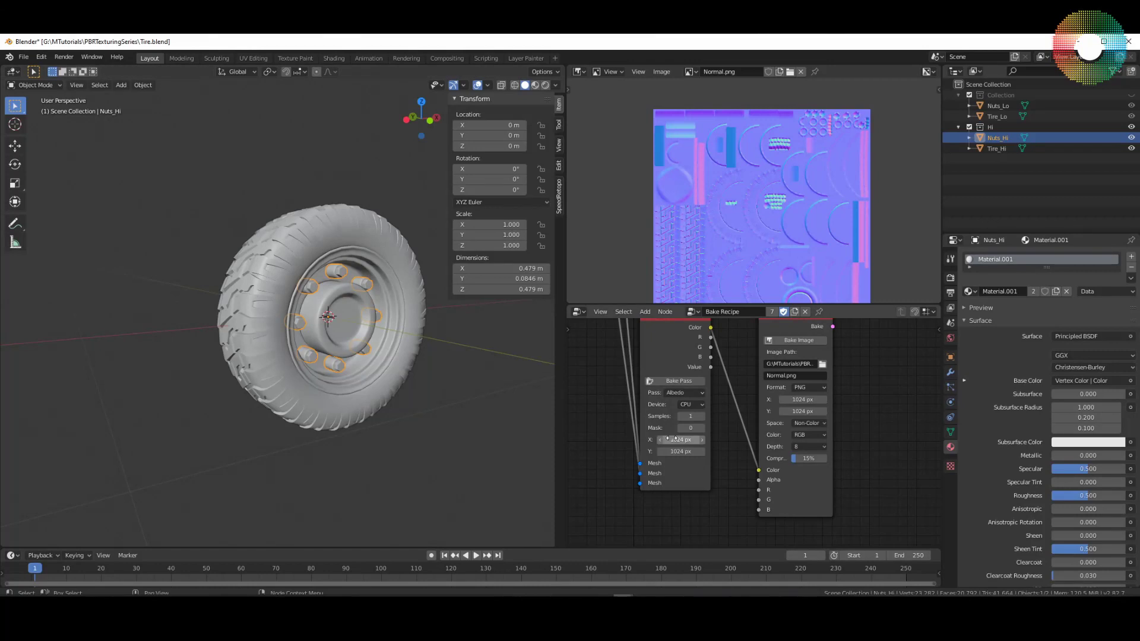
# Rename the image file in the duplicated Output Image Path node to Albedo.png.
pyautogui.moveTo(672, 438); pyautogui.dragTo(685, 477, button='middle')
pyautogui.press('Left')
pyautogui.press('Left')
pyautogui.press('Left')
pyautogui.press('Left')
pyautogui.press('BackSpace')
pyautogui.press('BackSpace')
pyautogui.press('BackSpace')
pyautogui.press('BackSpace')
pyautogui.press('BackSpace')
pyautogui.press('BackSpace')
pyautogui.write('Albedo')
pyautogui.press('Return')
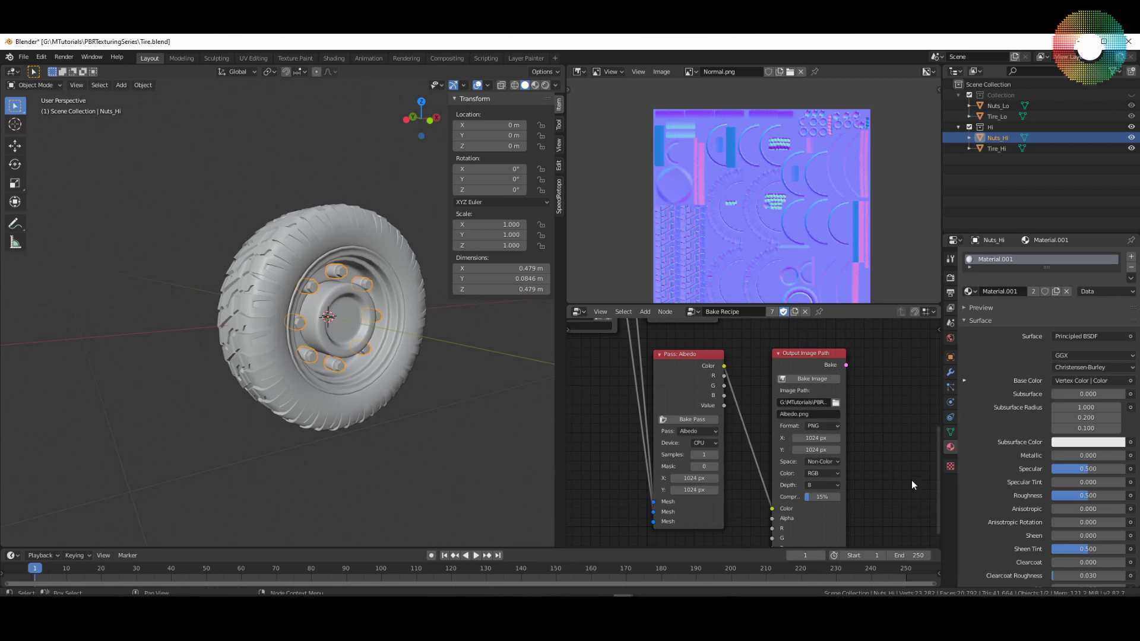
# Set the Albedo output's color space to sRGB and bake the image.
pyautogui.moveTo(823, 473); pyautogui.dragTo(824, 434, button='middle')
pyautogui.click(830, 422)
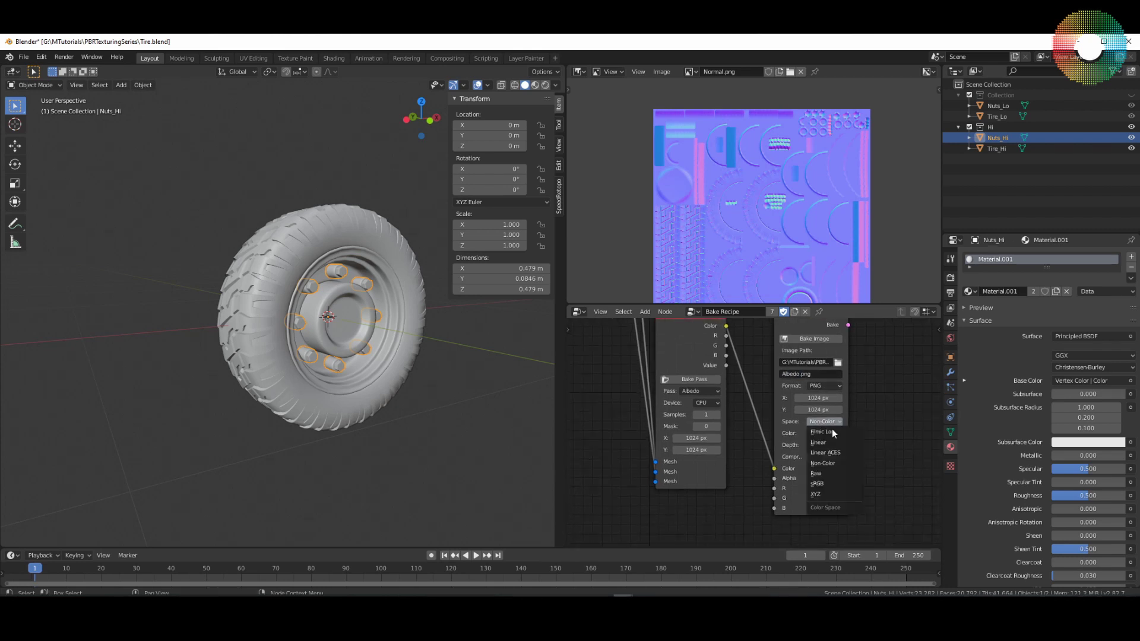
pyautogui.click(818, 483)
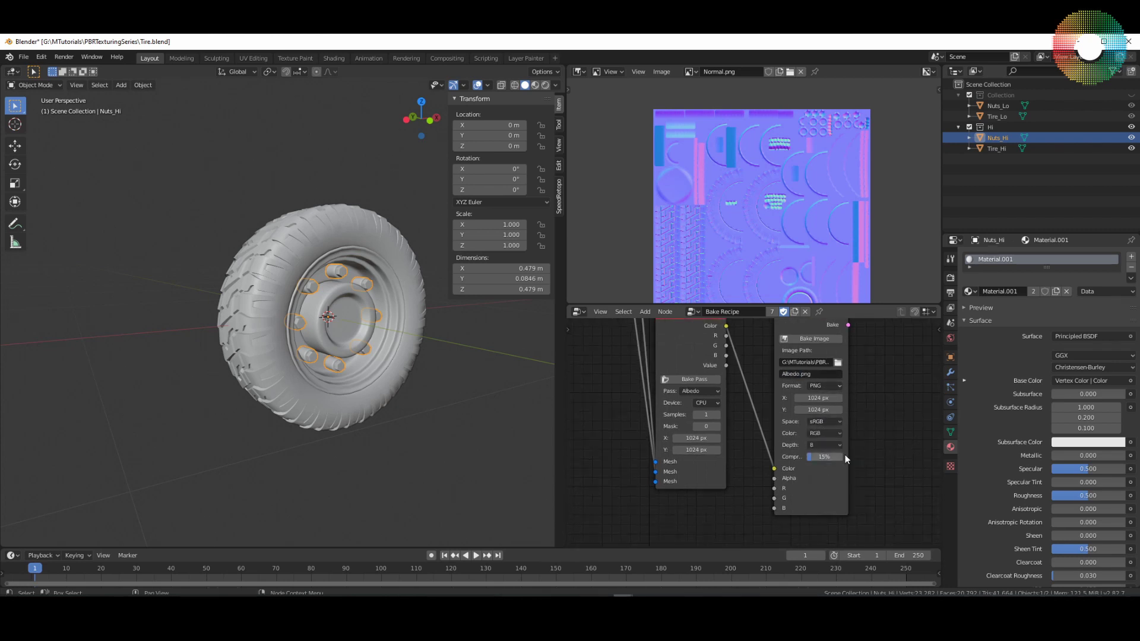
pyautogui.scroll(-4, 855, 458)
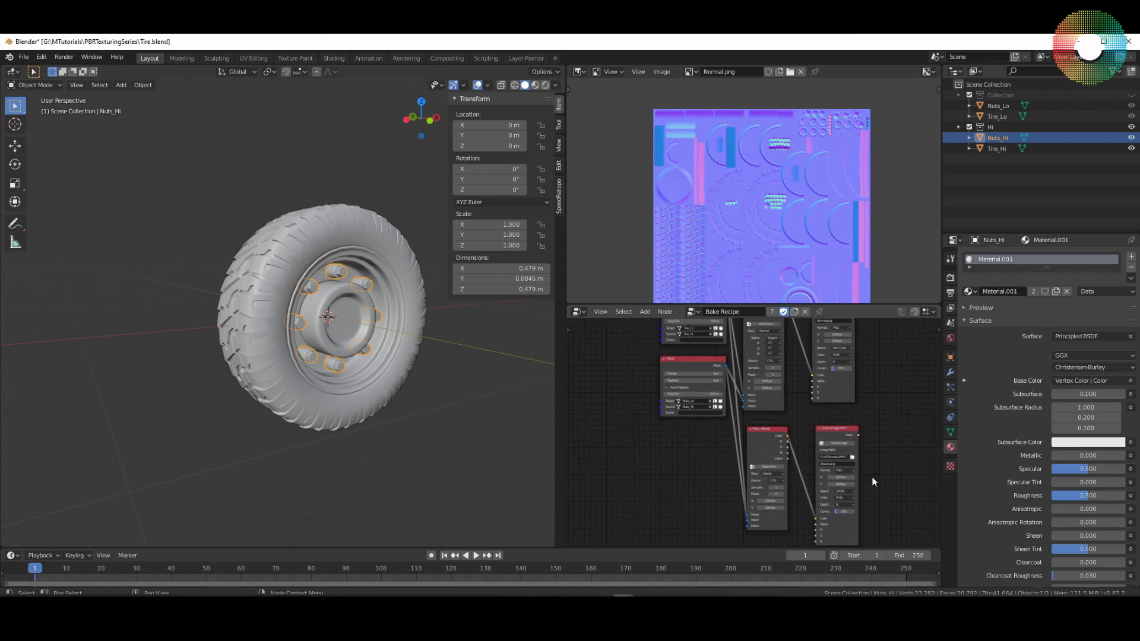
pyautogui.scroll(-1, 869, 476)
pyautogui.click(846, 451)
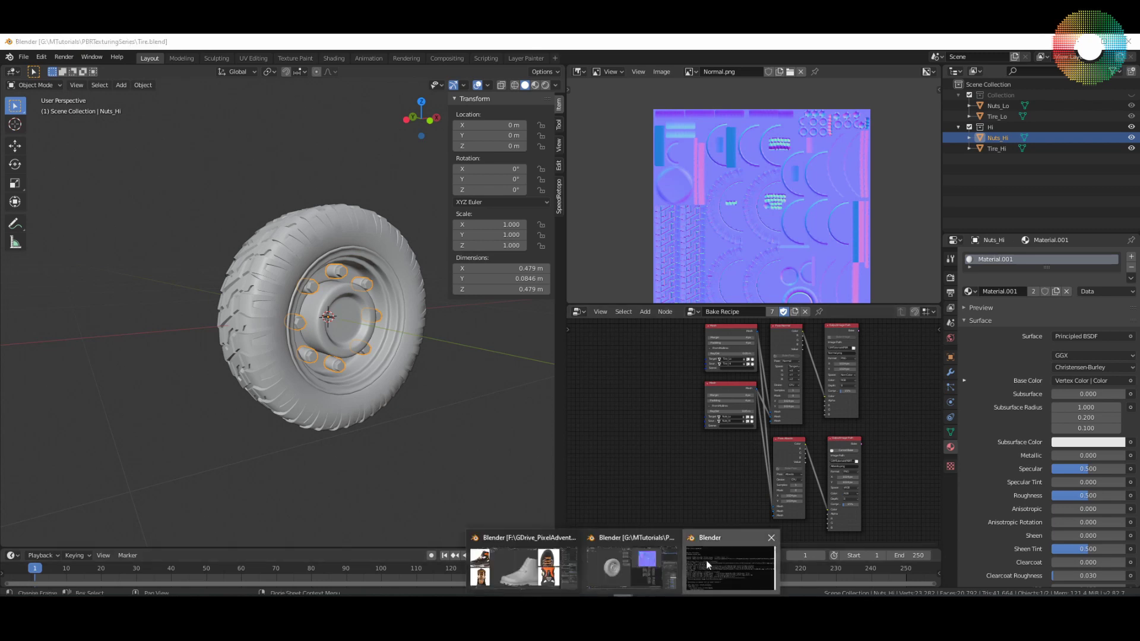
# Open the baked Albedo.png in the image editor and inspect its color regions up close.
pyautogui.click(689, 72)
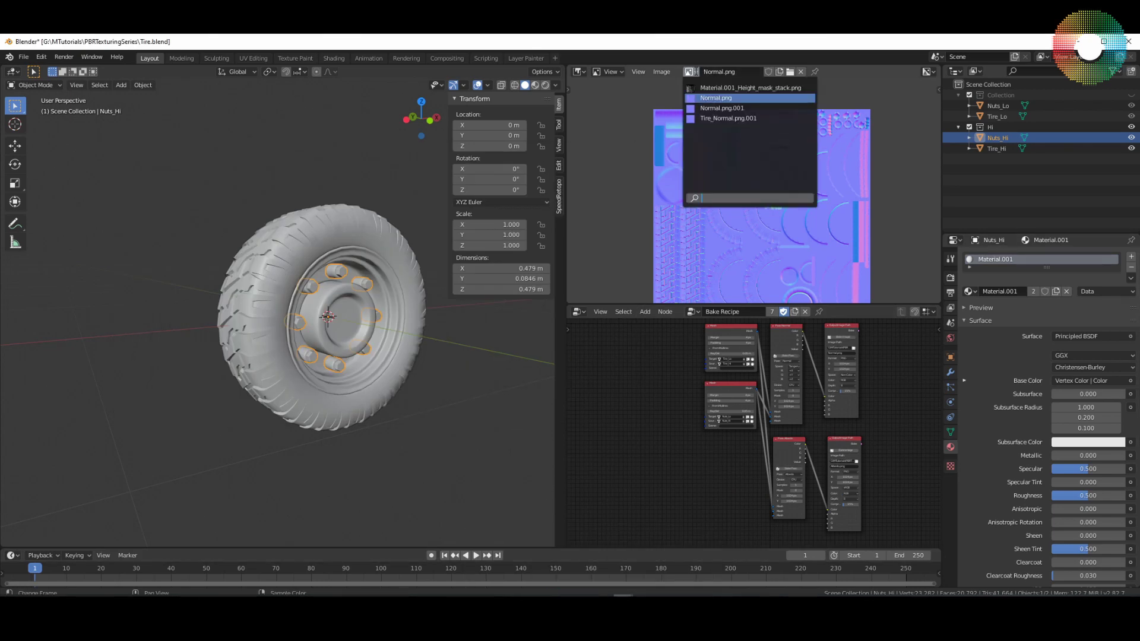
pyautogui.click(702, 98)
pyautogui.click(786, 72)
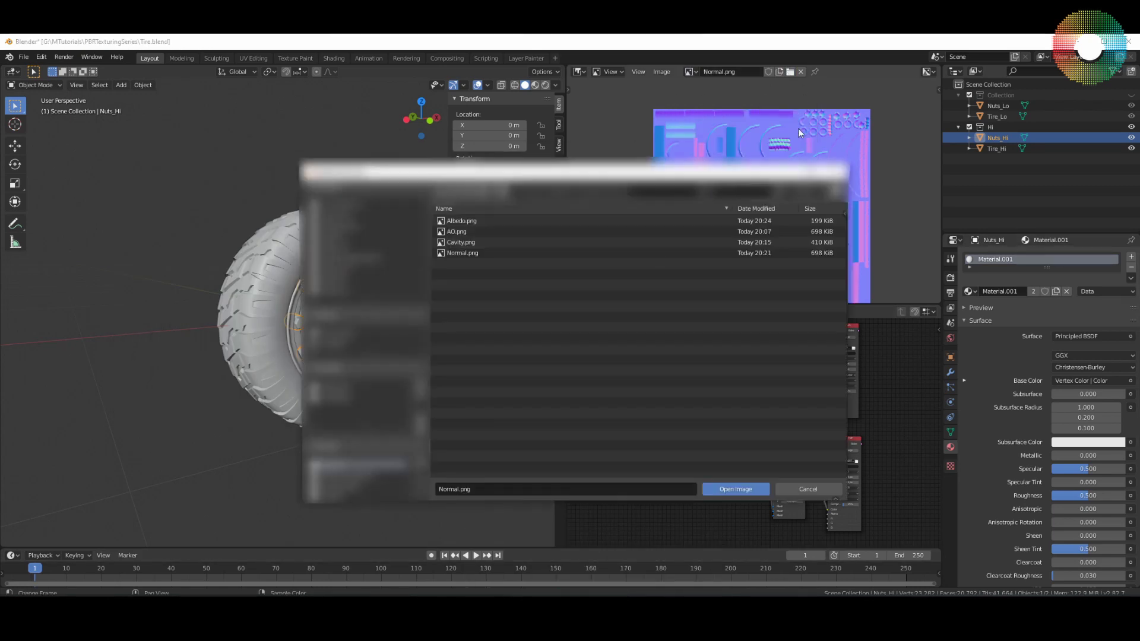
pyautogui.doubleClick(481, 222)
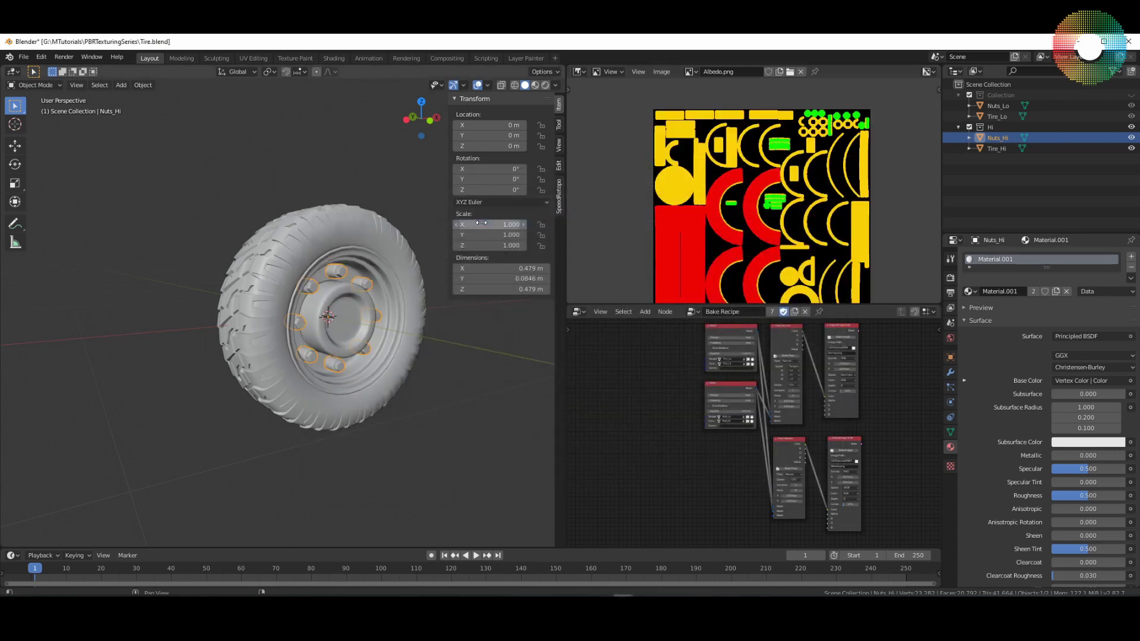
pyautogui.scroll(-3, 798, 168)
pyautogui.scroll(9, 796, 167)
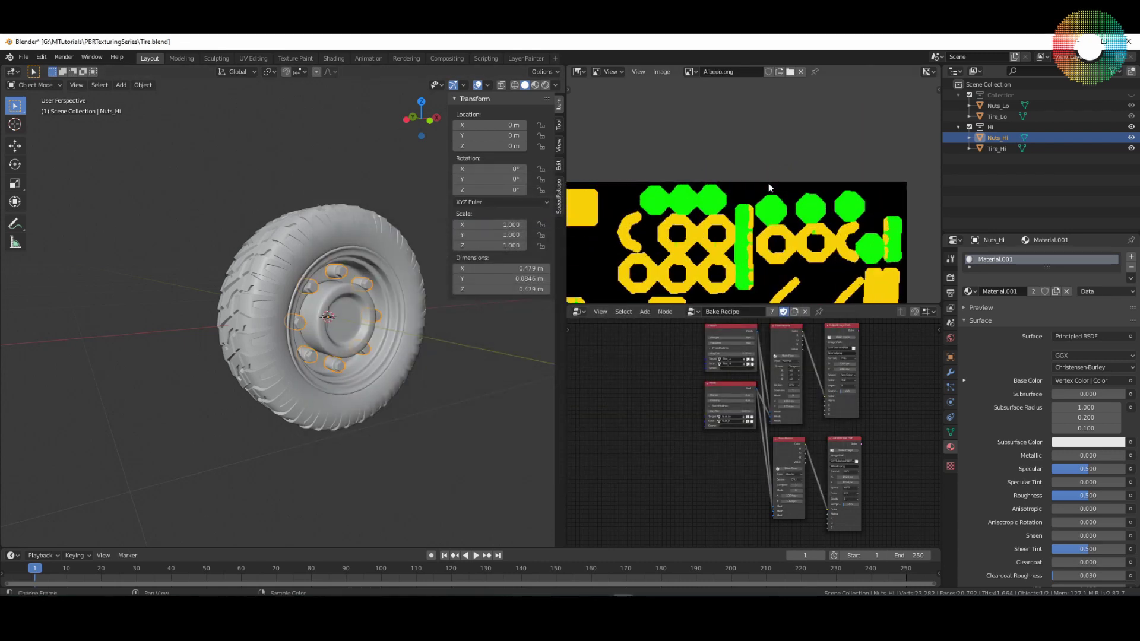
pyautogui.scroll(-2, 768, 183)
pyautogui.moveTo(774, 200); pyautogui.dragTo(790, 168, button='middle')
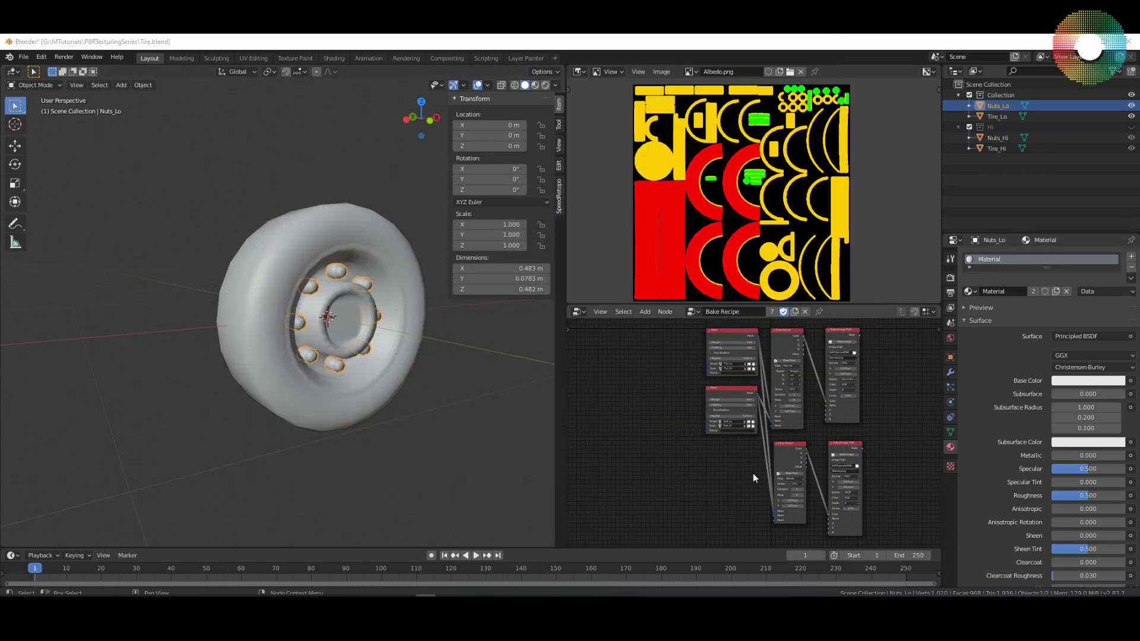
pyautogui.moveTo(760, 479); pyautogui.dragTo(737, 482, button='middle')
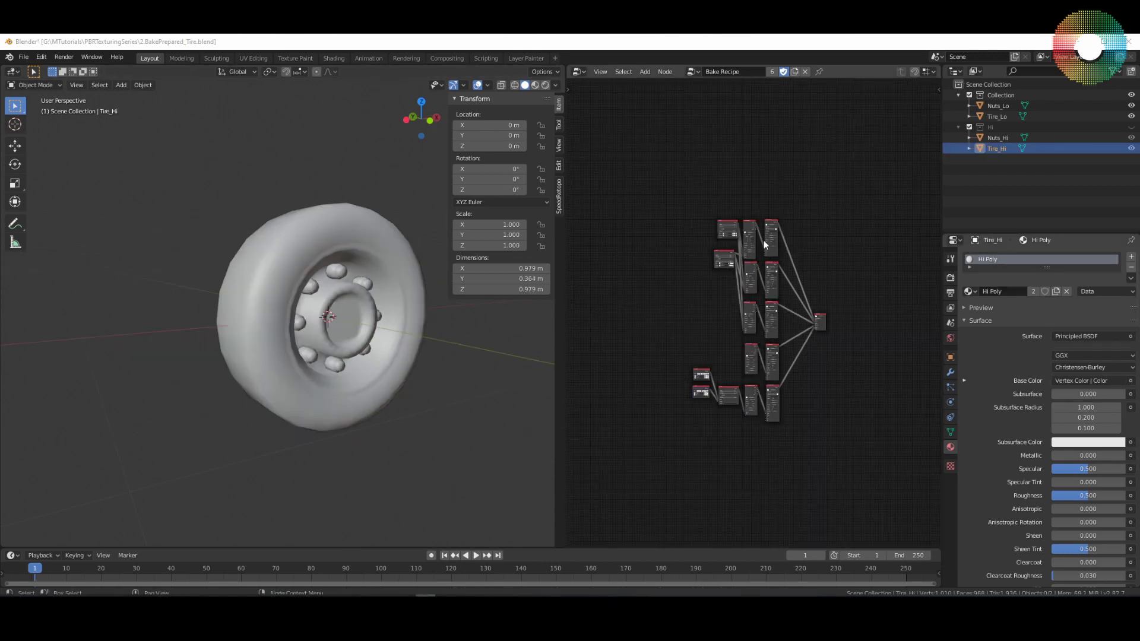
# Examine the Albedo, Cavity, Curvature and remaining pass setups in the bake recipe of 2.BakePrepared_Tire.blend.
pyautogui.scroll(8, 762, 237)
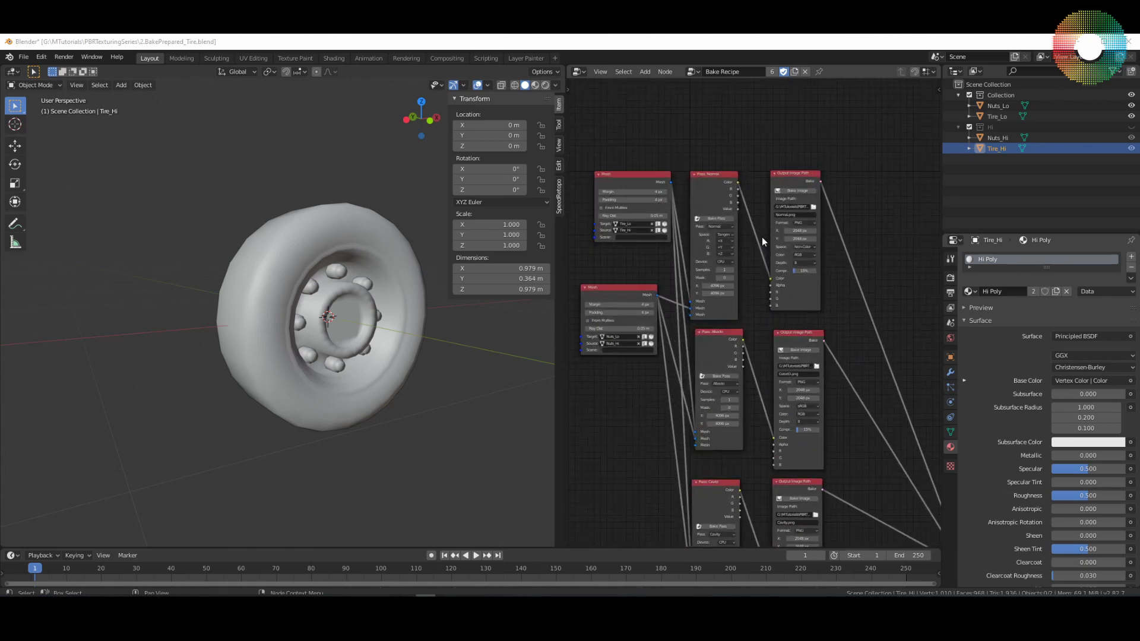
pyautogui.moveTo(756, 360); pyautogui.dragTo(774, 156, button='middle')
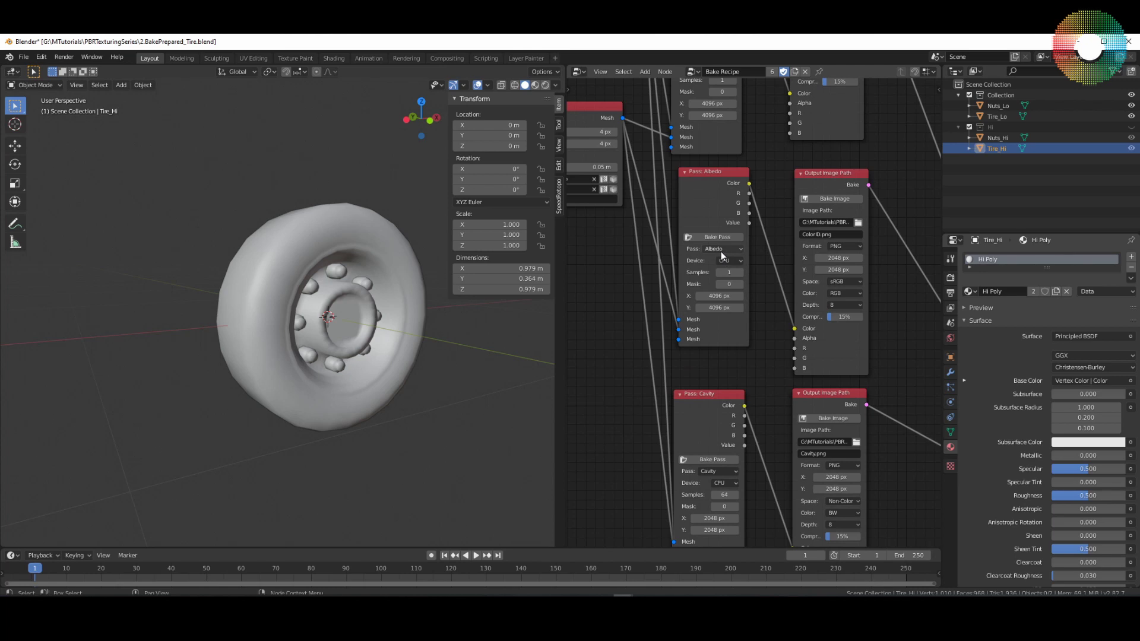
pyautogui.keyDown('shift'); pyautogui.scroll(-6, 775, 426); pyautogui.keyUp('shift')
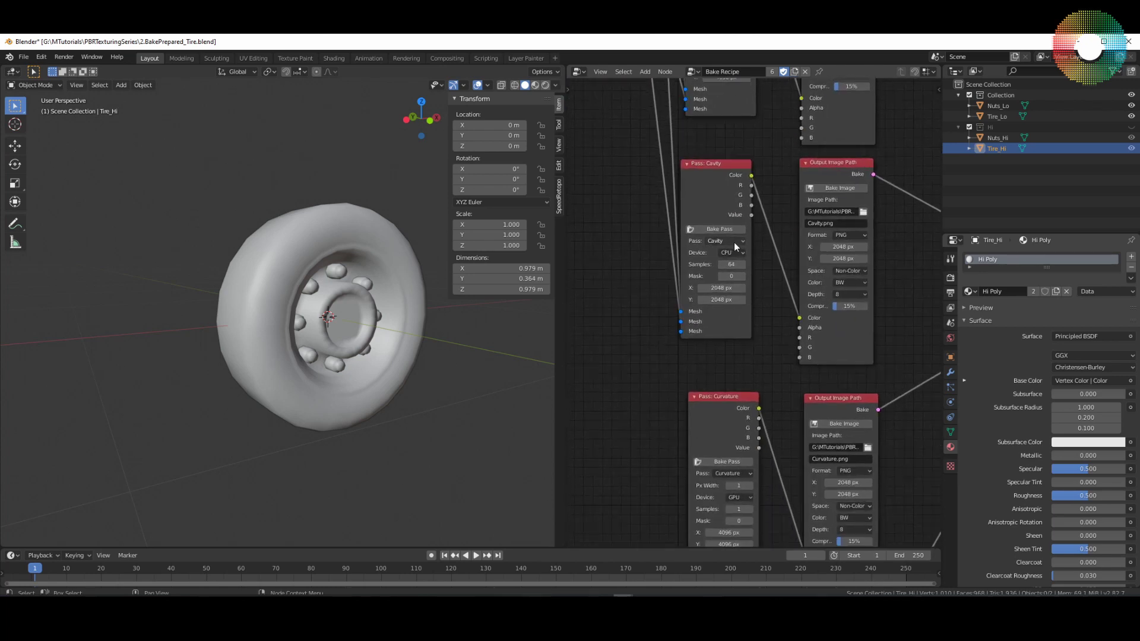
pyautogui.moveTo(786, 399); pyautogui.dragTo(780, 165, button='middle')
pyautogui.moveTo(728, 497); pyautogui.dragTo(792, 377, button='middle')
pyautogui.scroll(-3, 807, 300)
pyautogui.scroll(-3, 792, 377)
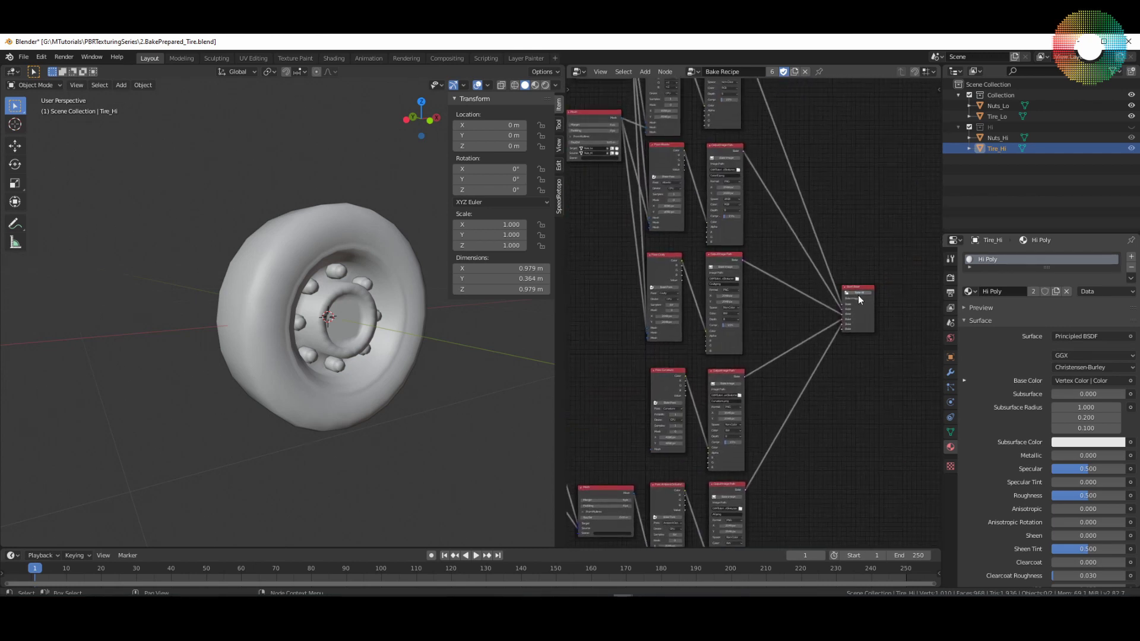
# Add a Bake Wrangler Batch Bake node above the existing one and delete it again.
pyautogui.hotkey('shift', 'a')
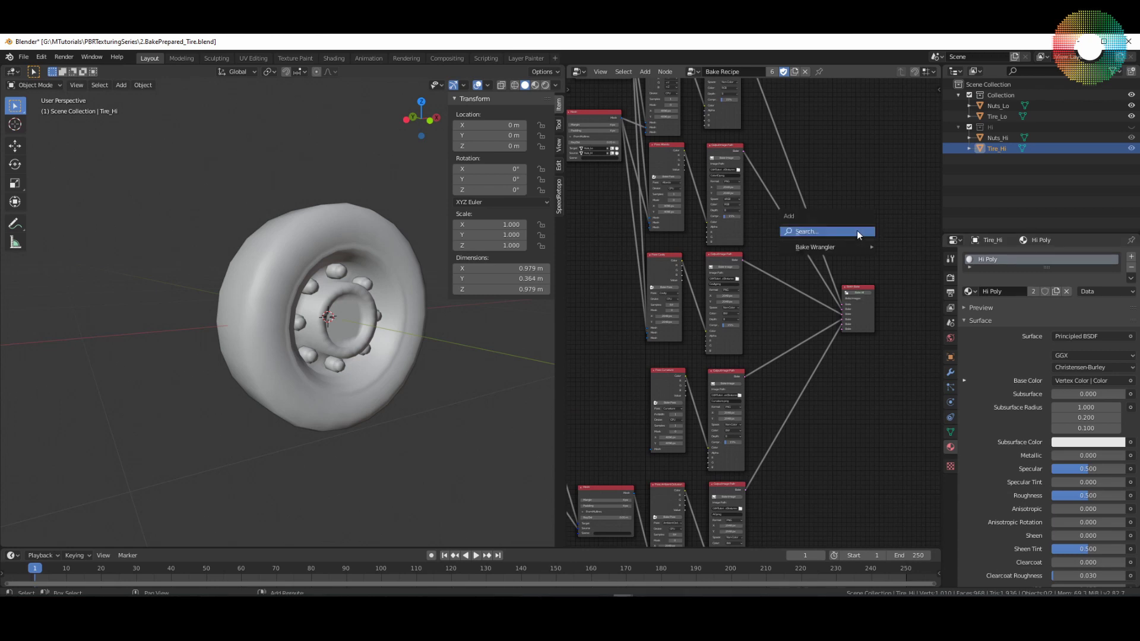
pyautogui.moveTo(845, 249)
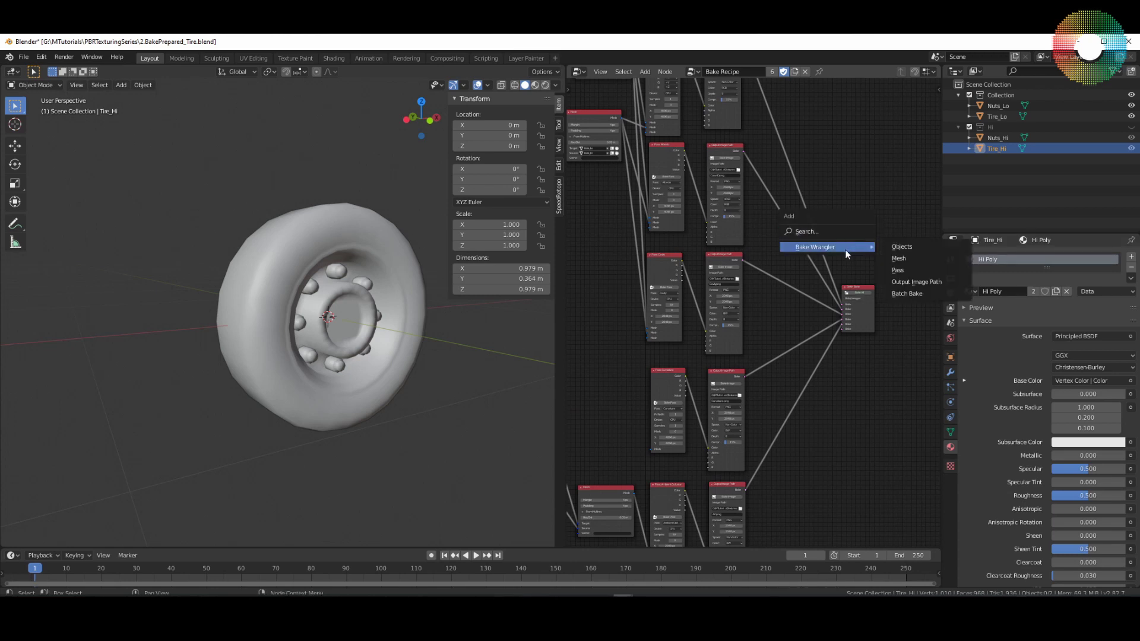
pyautogui.click(915, 294)
pyautogui.click(870, 221)
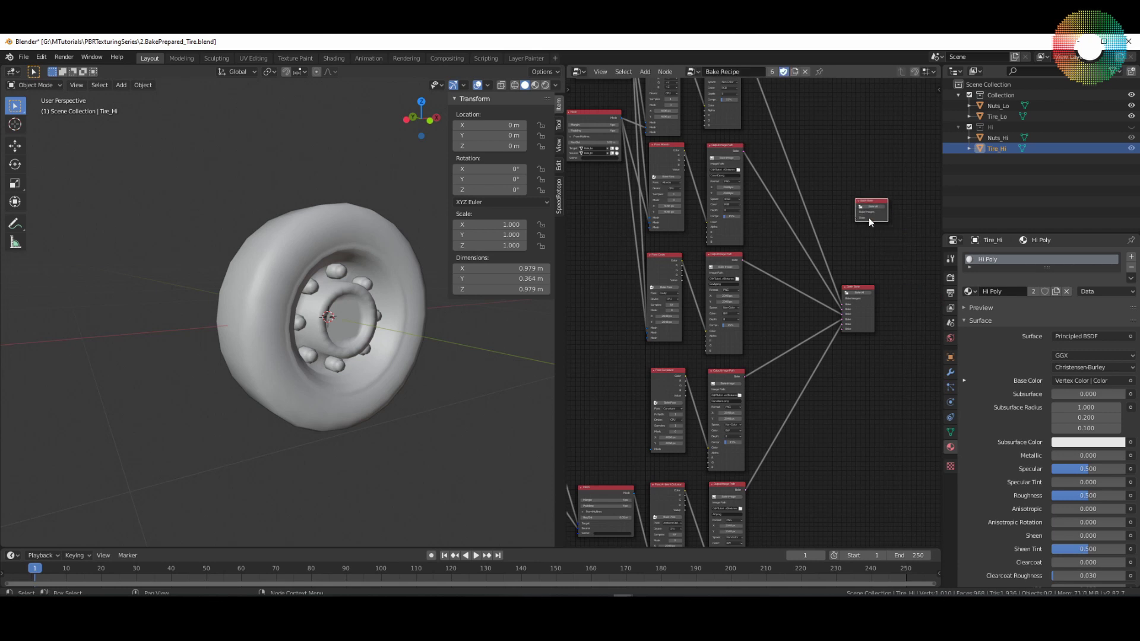
pyautogui.press('x')
# Examine how the image outputs feed the Batch Bake node and check the Cavity pass's sample setting.
pyautogui.scroll(5, 876, 294)
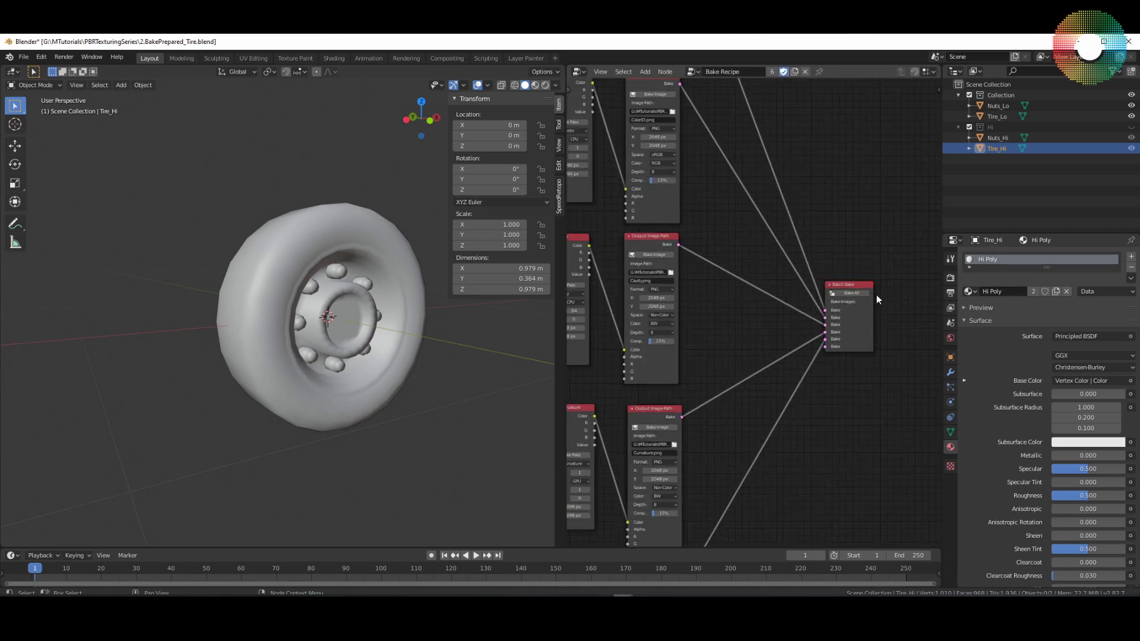
pyautogui.scroll(-2, 793, 320)
pyautogui.moveTo(736, 313); pyautogui.dragTo(797, 417, button='middle')
pyautogui.moveTo(779, 222); pyautogui.dragTo(822, 226, button='middle')
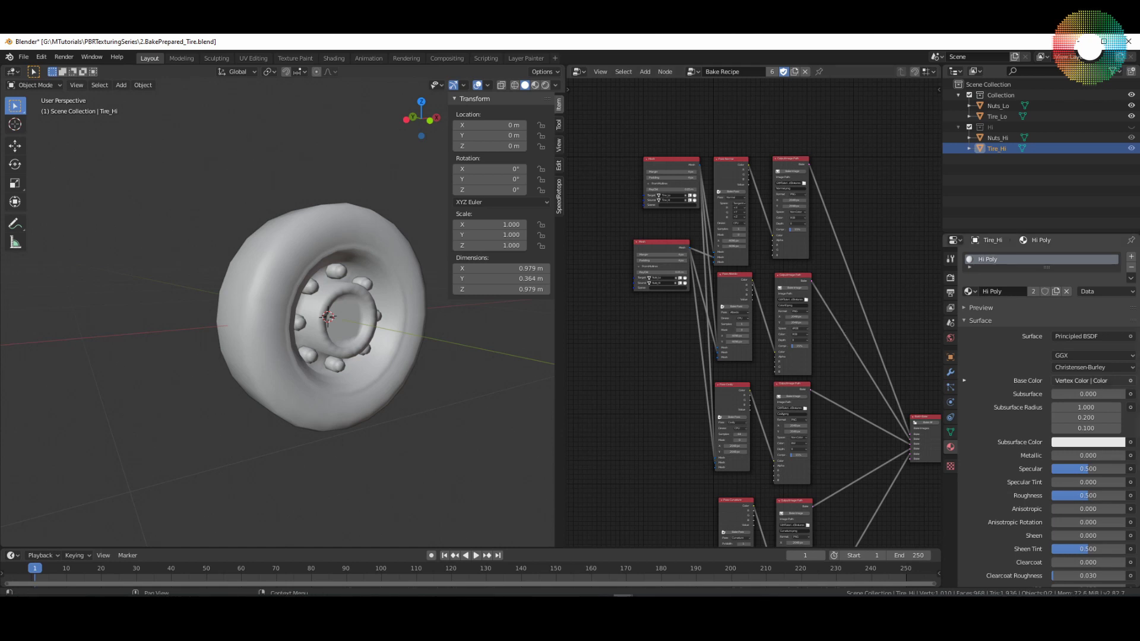
pyautogui.scroll(5, 721, 373)
pyautogui.scroll(1, 721, 372)
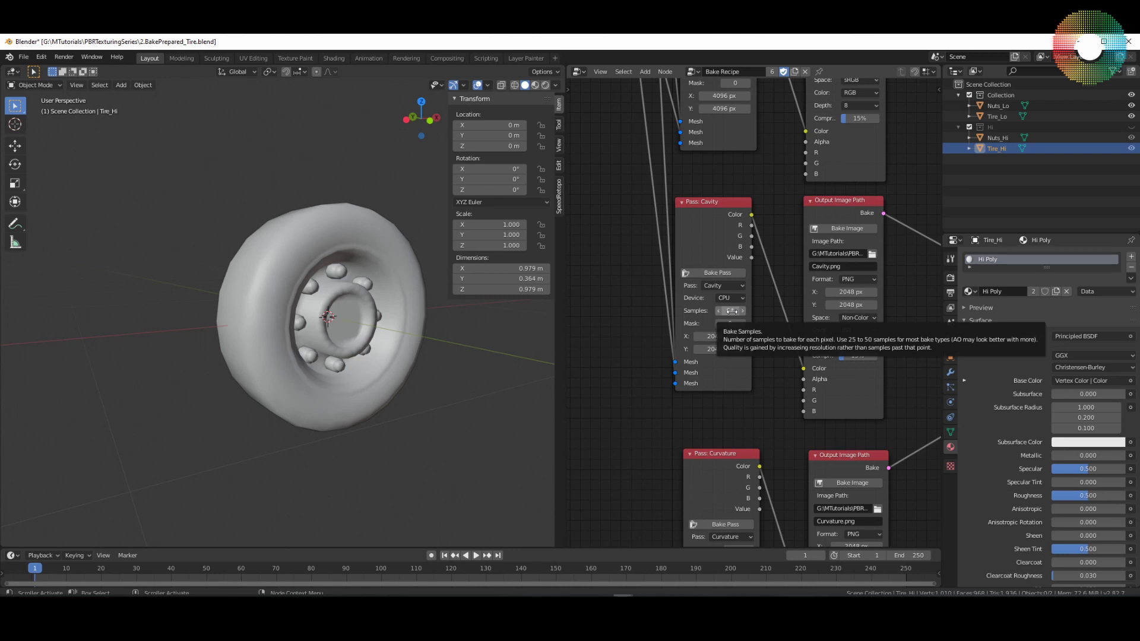
pyautogui.scroll(-2, 755, 380)
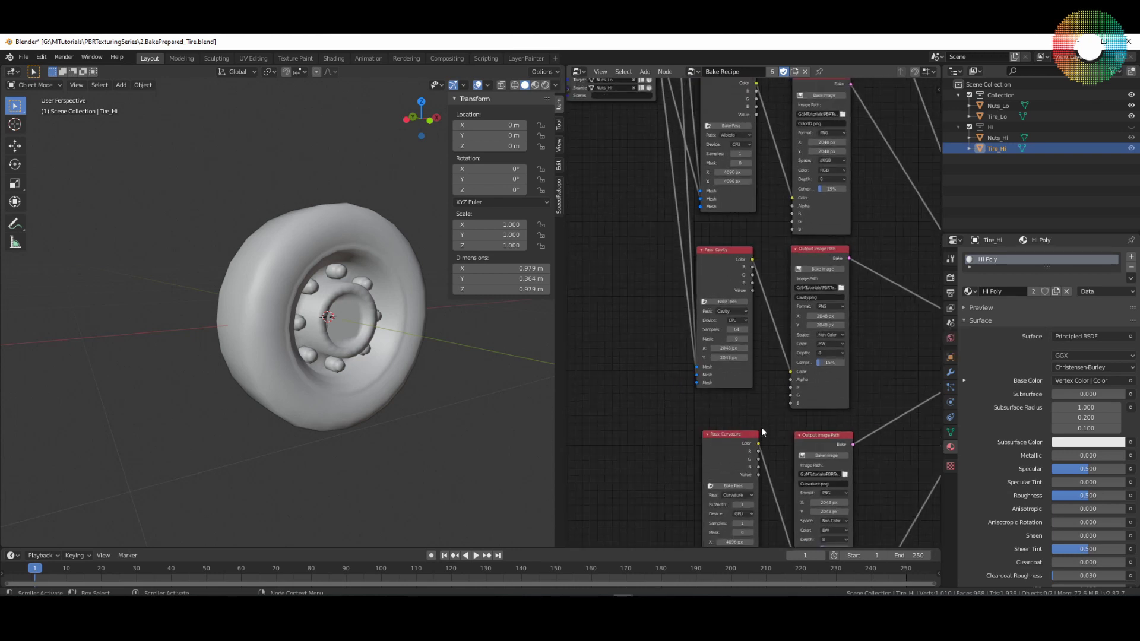
# Compare the sample counts and bake resolutions of the Normal, Albedo, Cavity, Curvature and Ambient Occlusion passes.
pyautogui.moveTo(753, 262); pyautogui.dragTo(754, 472, button='middle')
pyautogui.moveTo(758, 306); pyautogui.dragTo(762, 358, button='middle')
pyautogui.scroll(6, 742, 302)
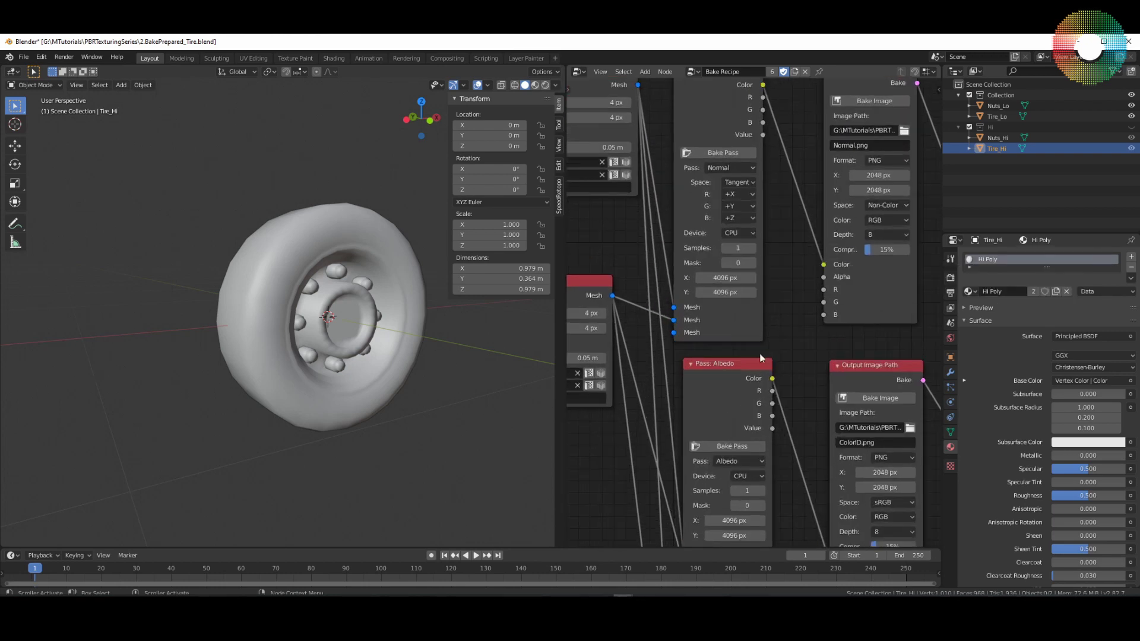
pyautogui.moveTo(799, 486); pyautogui.dragTo(764, 212, button='middle')
pyautogui.moveTo(751, 439); pyautogui.dragTo(753, 192, button='middle')
pyautogui.scroll(-4, 754, 261)
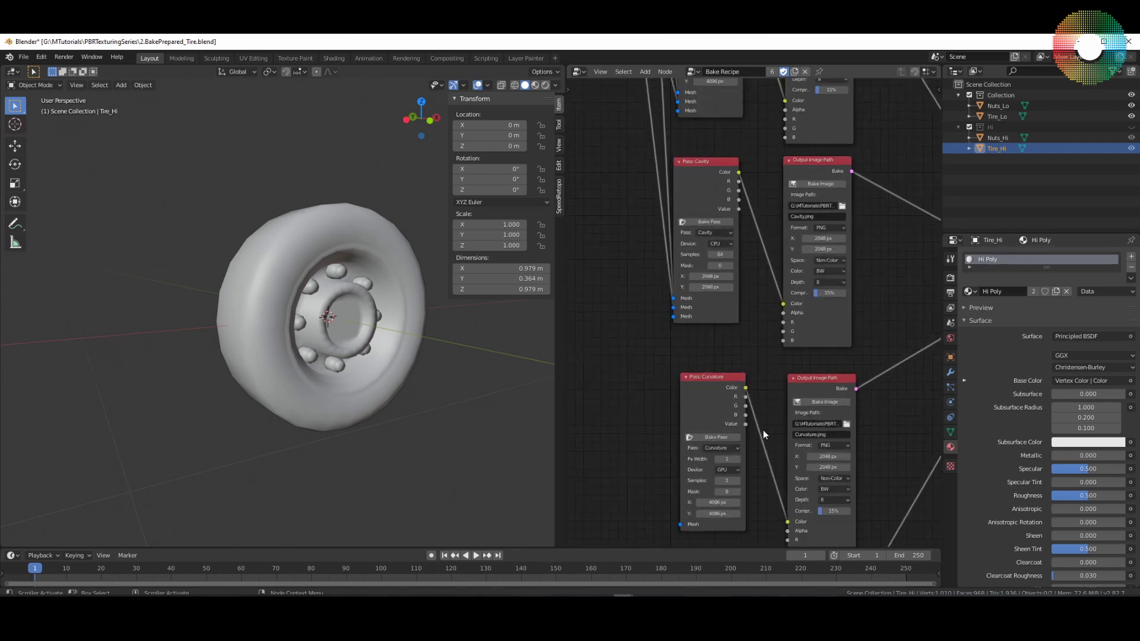
pyautogui.moveTo(764, 421); pyautogui.dragTo(759, 187, button='middle')
pyautogui.scroll(2, 761, 234)
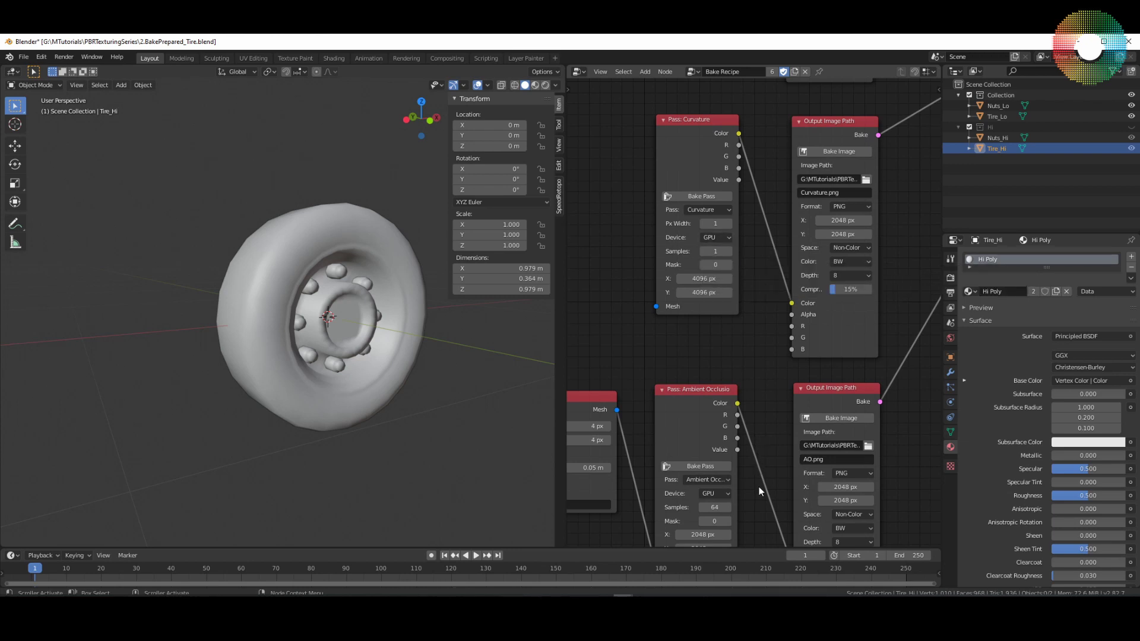
pyautogui.moveTo(758, 483); pyautogui.dragTo(811, 298, button='middle')
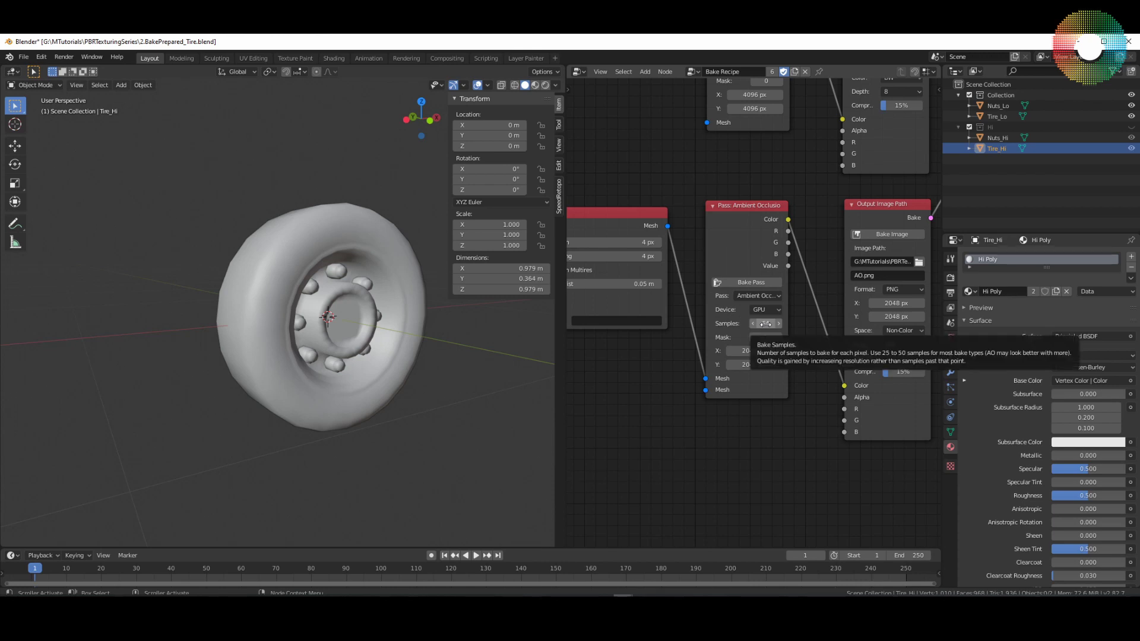
pyautogui.scroll(-6, 783, 172)
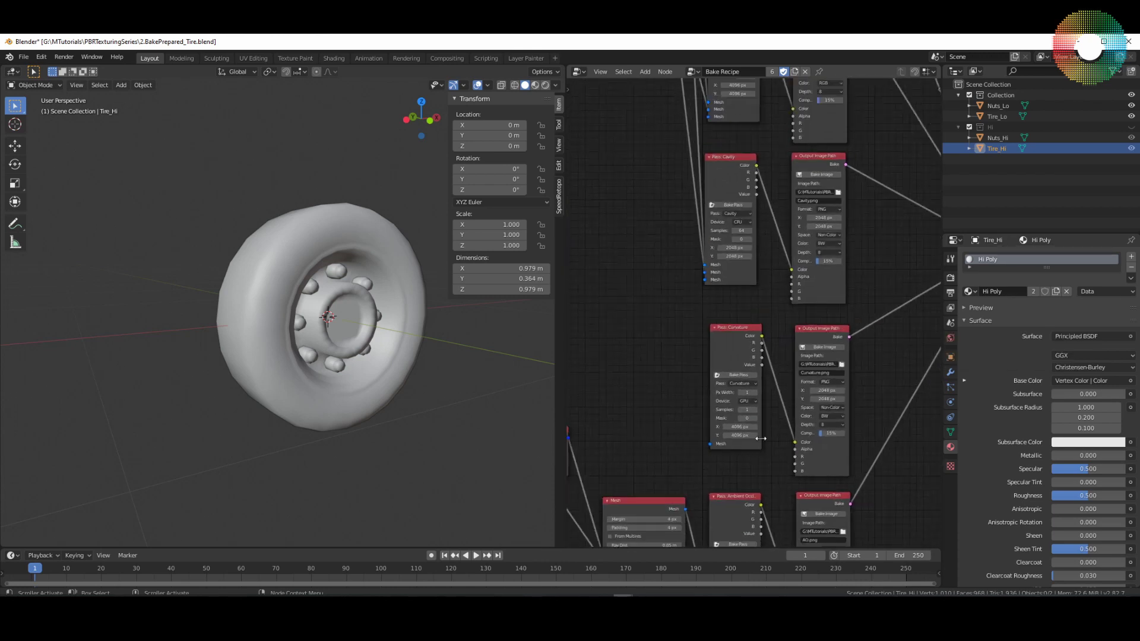
# Examine the Curvature pass's bake resolution against its output image size, along with the Cavity and Ambient Occlusion sample settings.
pyautogui.scroll(5, 753, 395)
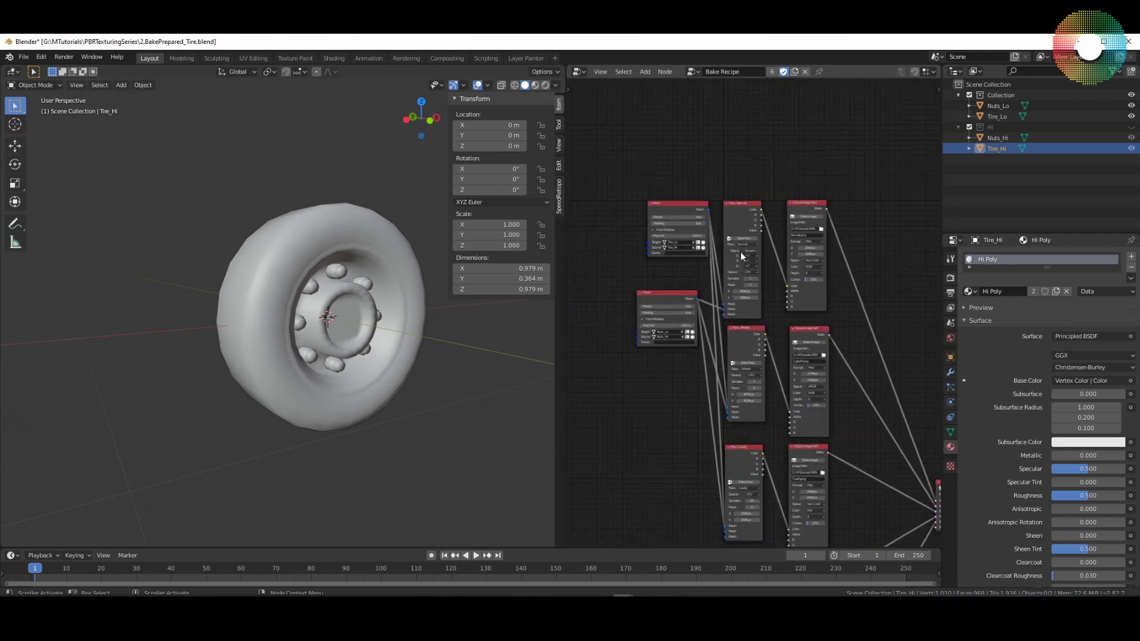
pyautogui.keyDown('shift'); pyautogui.scroll(-7, 739, 264); pyautogui.keyUp('shift')
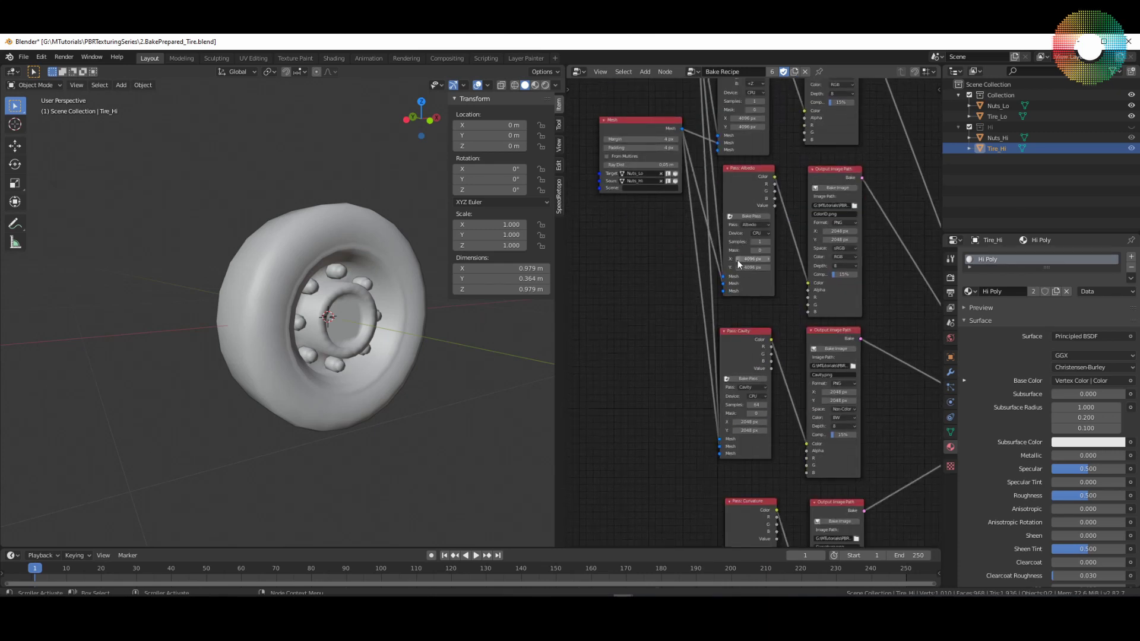
pyautogui.moveTo(780, 390); pyautogui.dragTo(777, 170, button='middle')
pyautogui.moveTo(777, 334); pyautogui.dragTo(778, 230, button='middle')
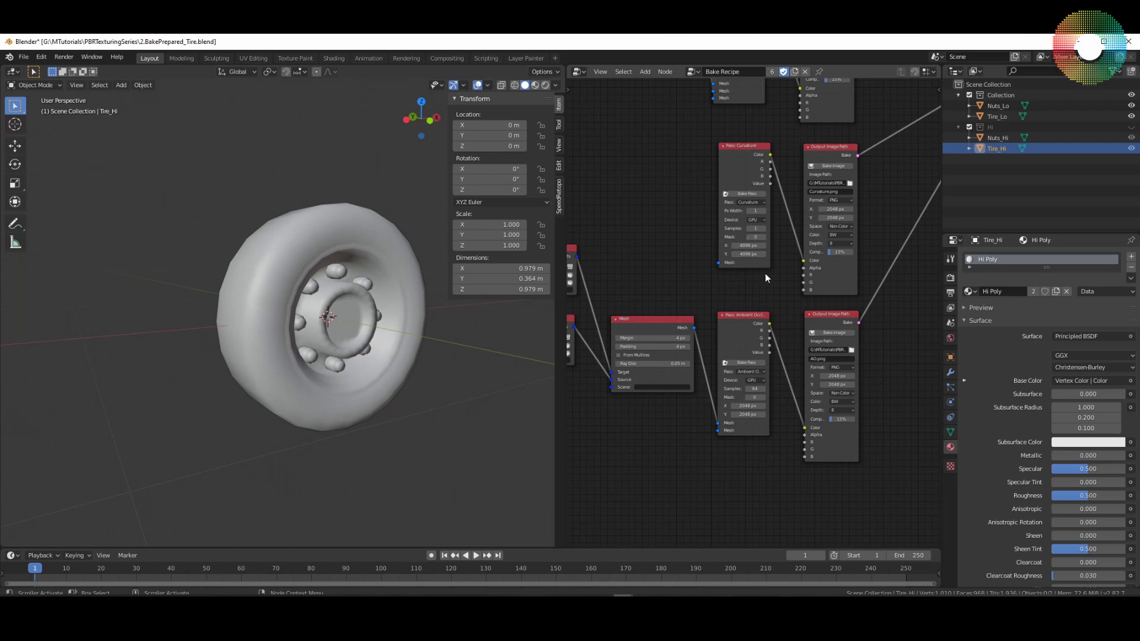
pyautogui.scroll(3, 765, 273)
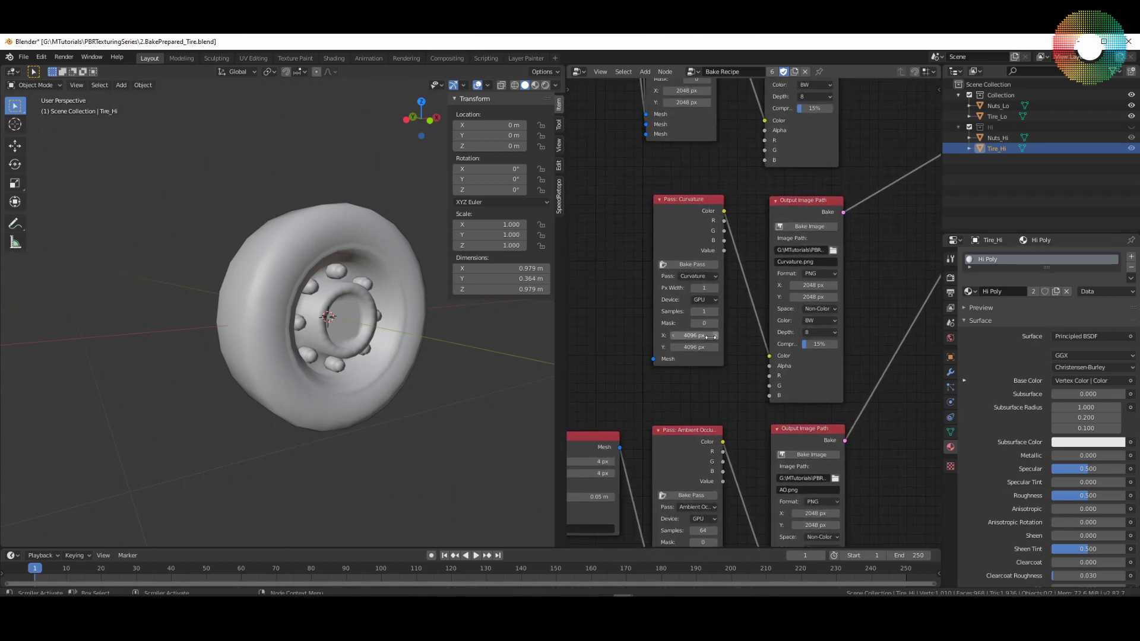
pyautogui.click(689, 336)
pyautogui.moveTo(859, 292); pyautogui.dragTo(817, 294, button='middle')
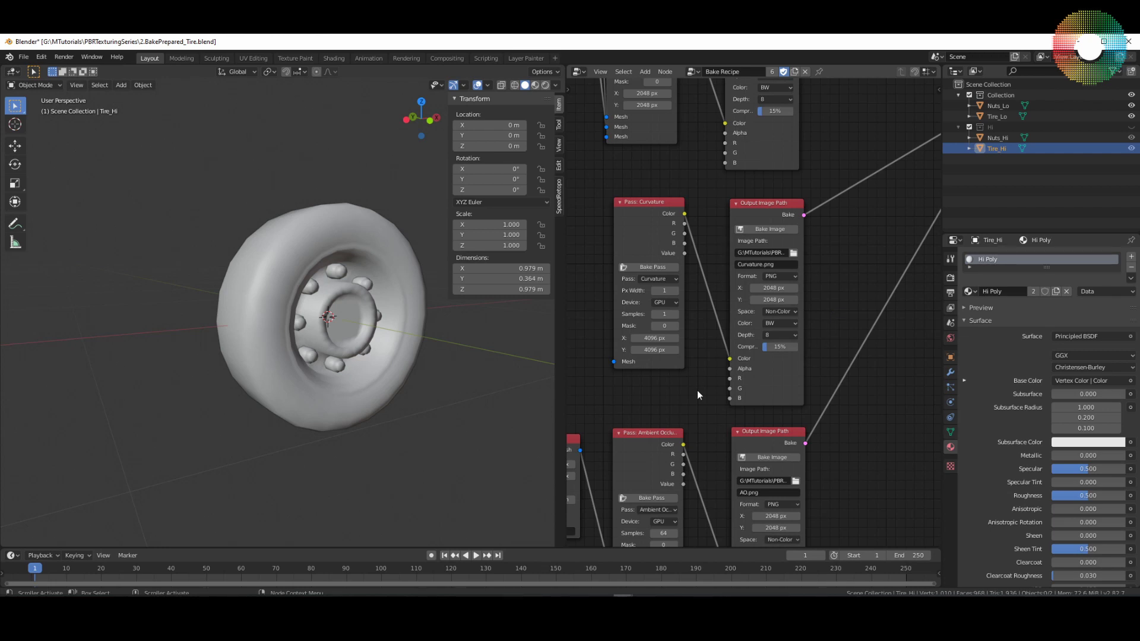
pyautogui.moveTo(697, 394); pyautogui.dragTo(702, 289, button='middle')
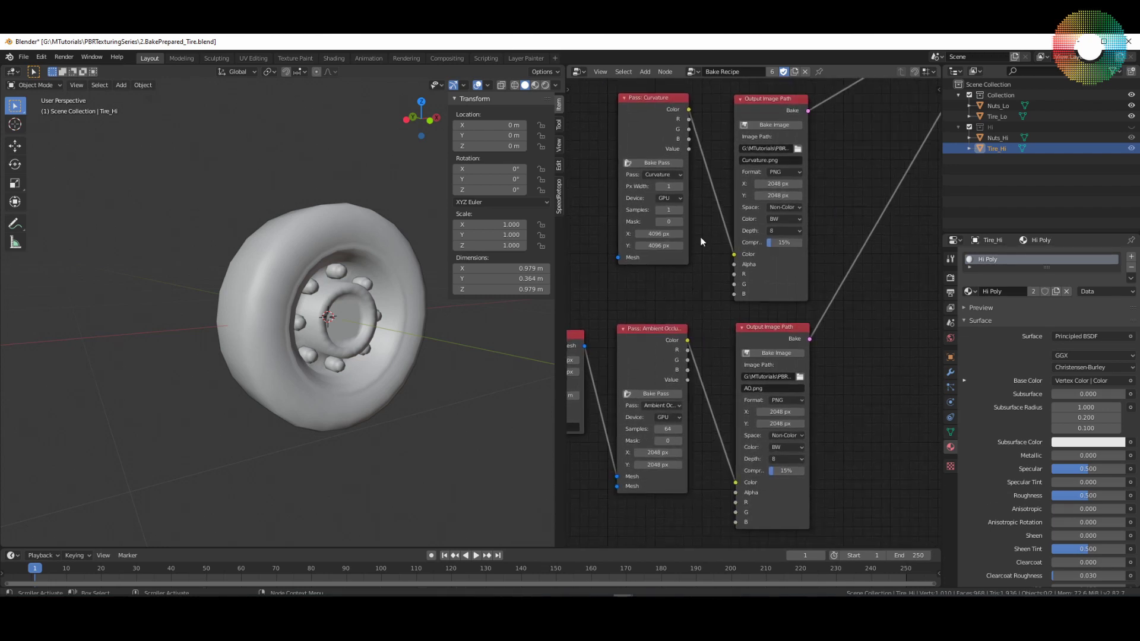
pyautogui.moveTo(706, 223); pyautogui.dragTo(708, 486, button='middle')
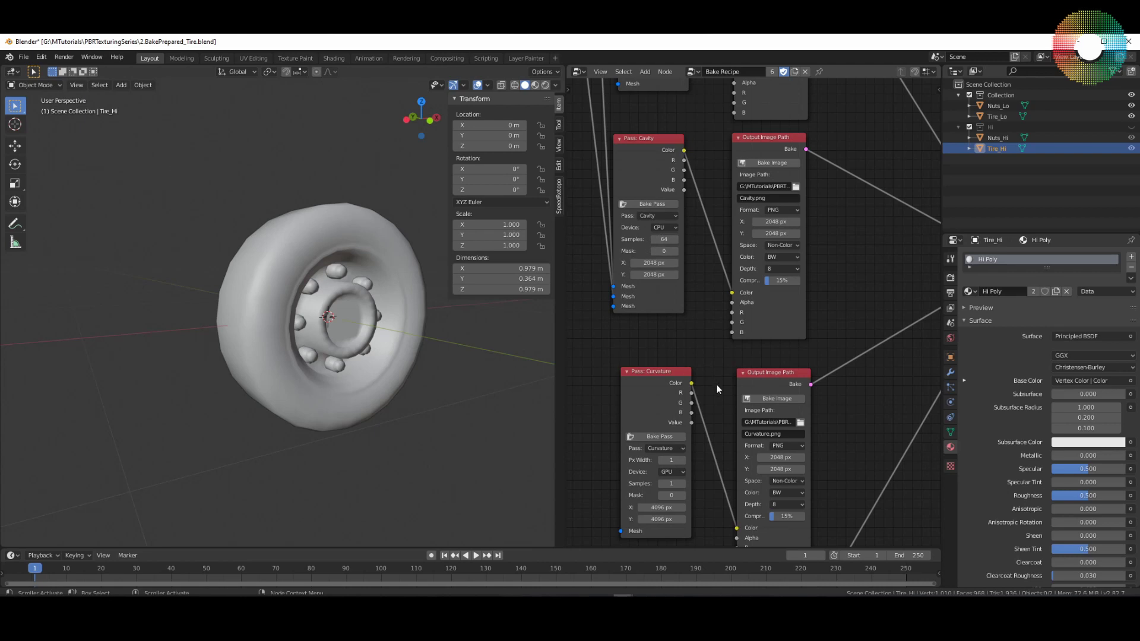
pyautogui.moveTo(719, 401); pyautogui.dragTo(724, 186, button='middle')
pyautogui.keyDown('shift'); pyautogui.scroll(-3, 718, 380); pyautogui.keyUp('shift')
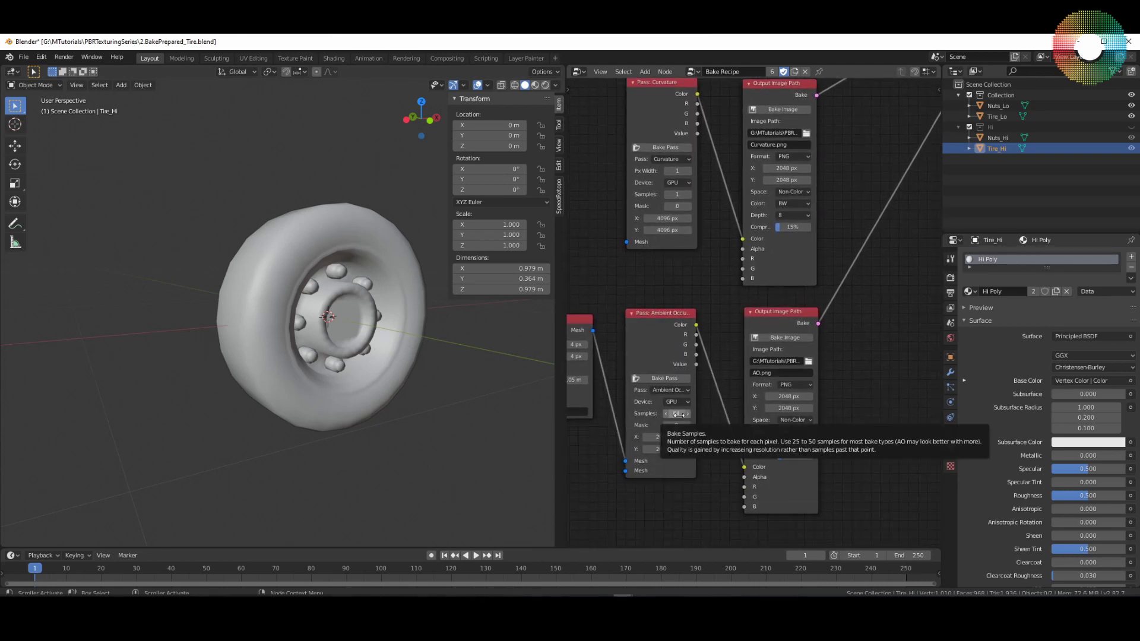
# Connect the tire and nuts Mesh nodes to the mesh inputs of the Curvature pass.
pyautogui.press('Home')
pyautogui.scroll(-6, 719, 351)
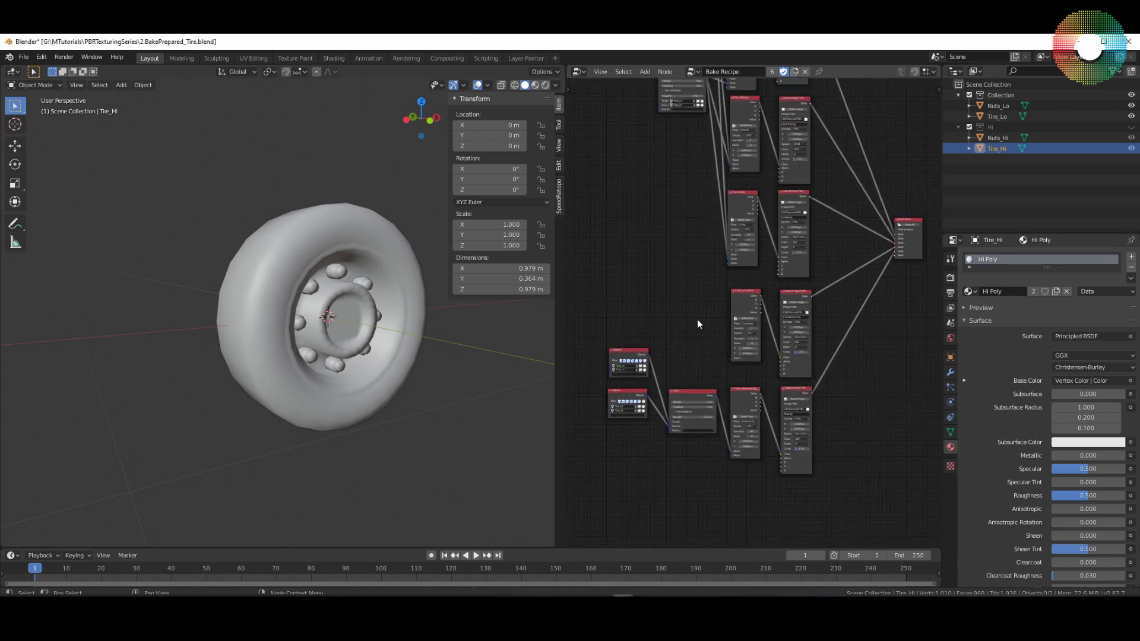
pyautogui.moveTo(729, 345); pyautogui.dragTo(739, 408, button='middle')
pyautogui.keyDown('shift'); pyautogui.scroll(1, 675, 322); pyautogui.keyUp('shift')
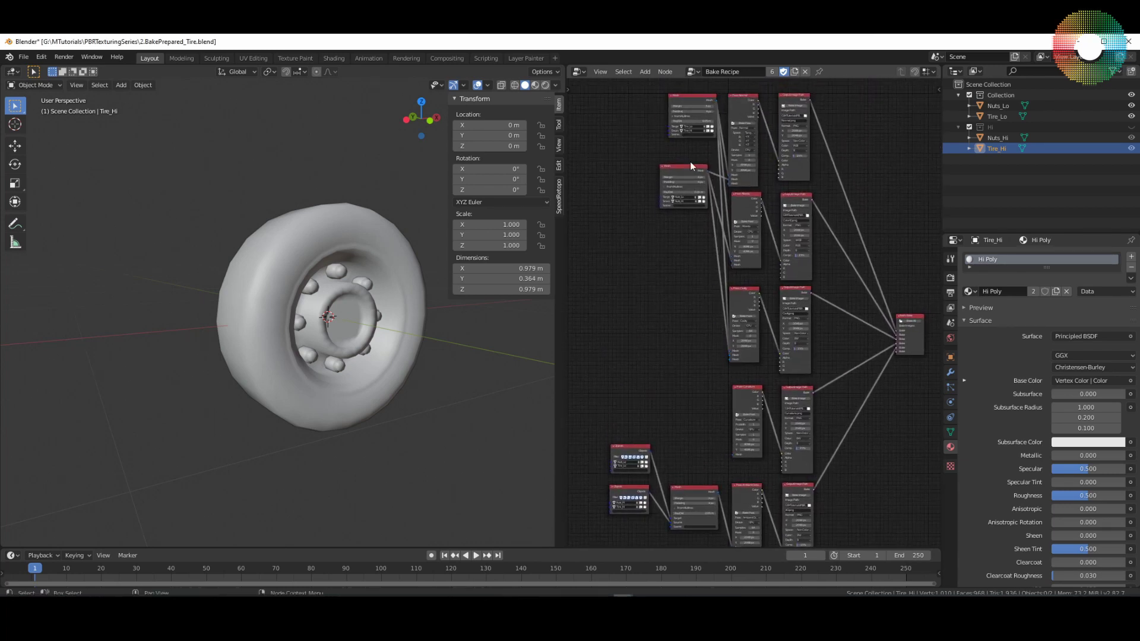
pyautogui.moveTo(715, 99); pyautogui.dragTo(734, 455)
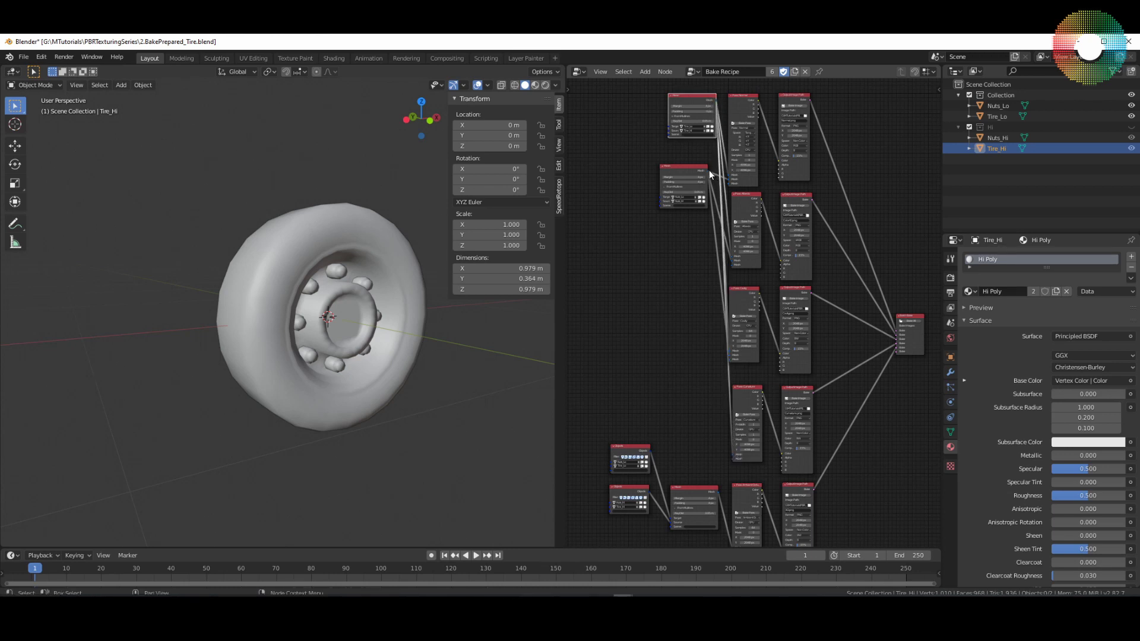
pyautogui.moveTo(708, 171); pyautogui.dragTo(733, 458)
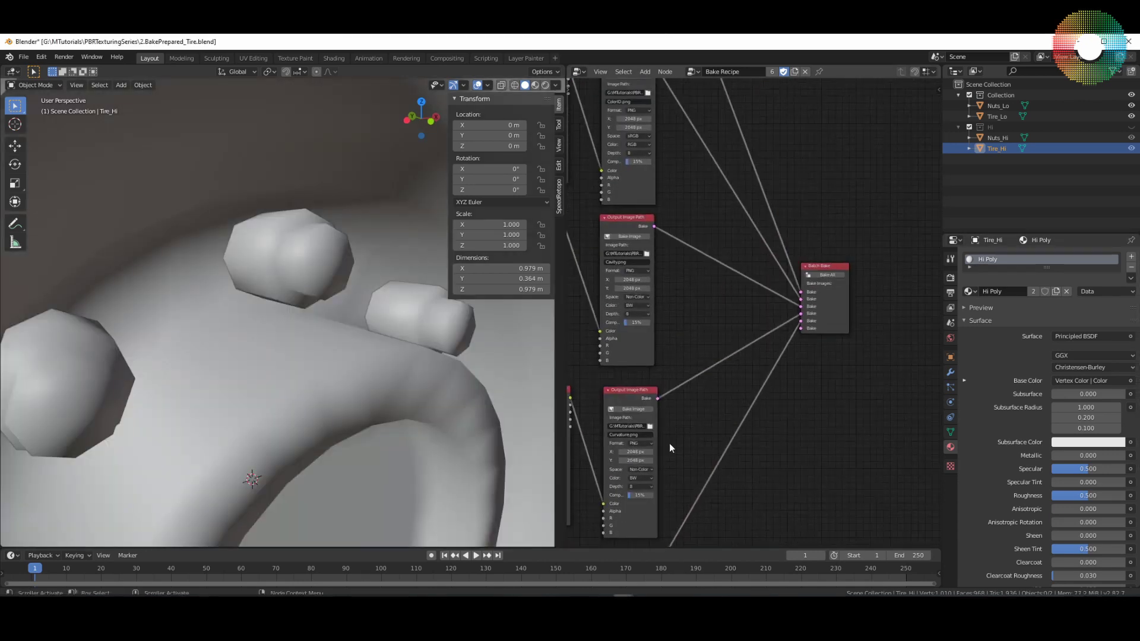
# Examine the color space, color mode and bit depth of each Output Image Path node from Normal.png to AO.png.
pyautogui.moveTo(741, 306); pyautogui.dragTo(825, 487, button='middle')
pyautogui.moveTo(738, 145); pyautogui.dragTo(770, 290, button='middle')
pyautogui.scroll(1, 770, 290)
pyautogui.scroll(2, 771, 291)
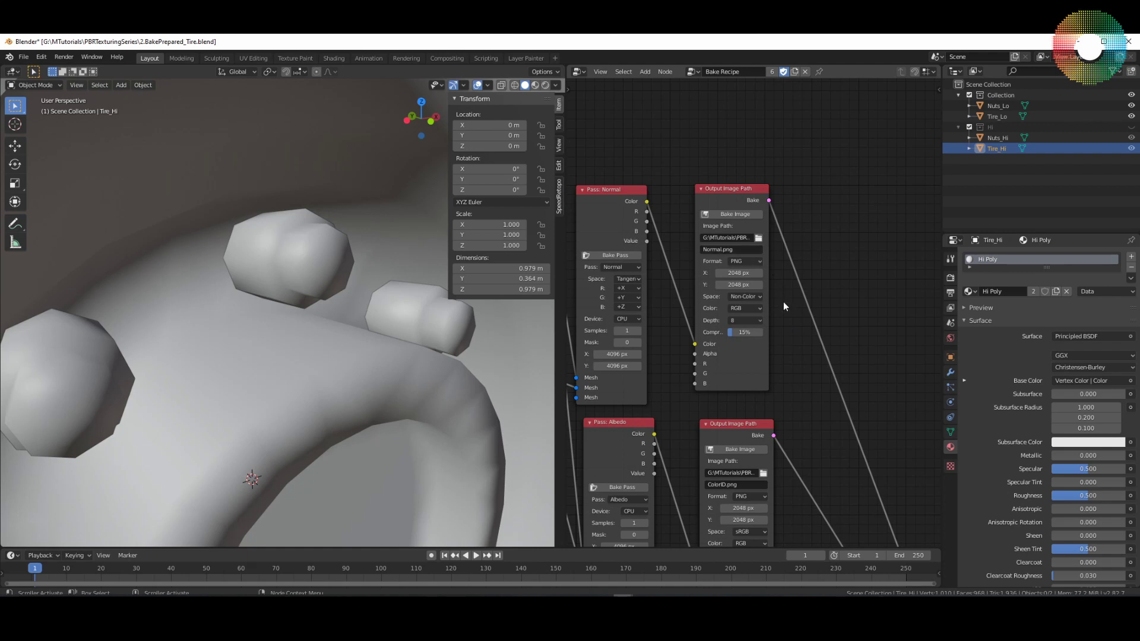
pyautogui.moveTo(756, 312); pyautogui.dragTo(827, 321, button='middle')
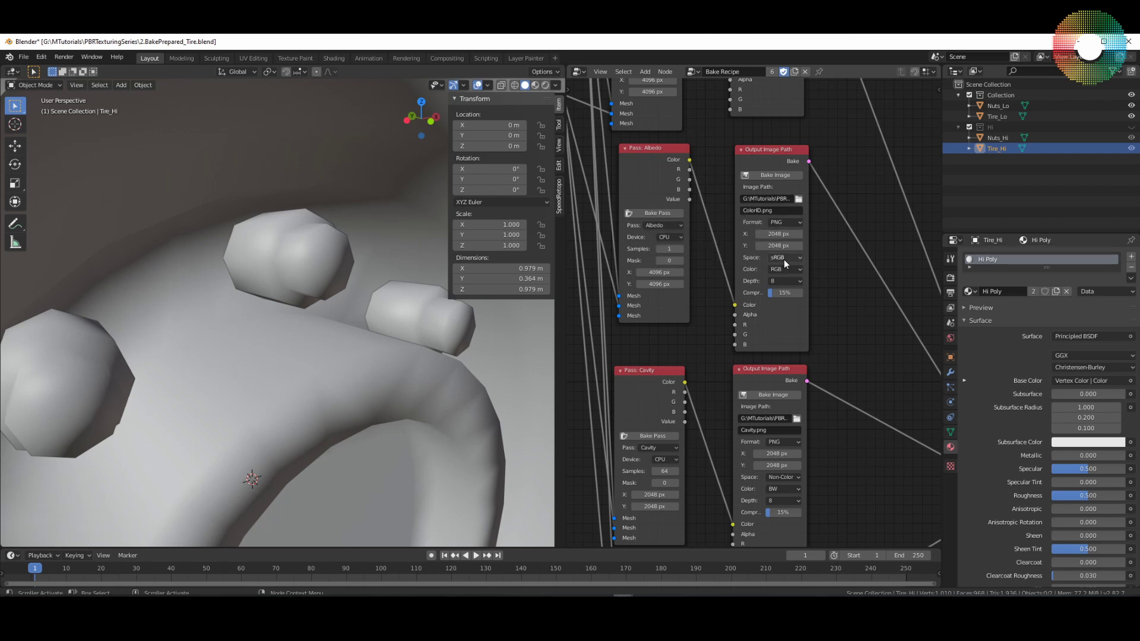
pyautogui.moveTo(842, 385); pyautogui.dragTo(868, 176, button='middle')
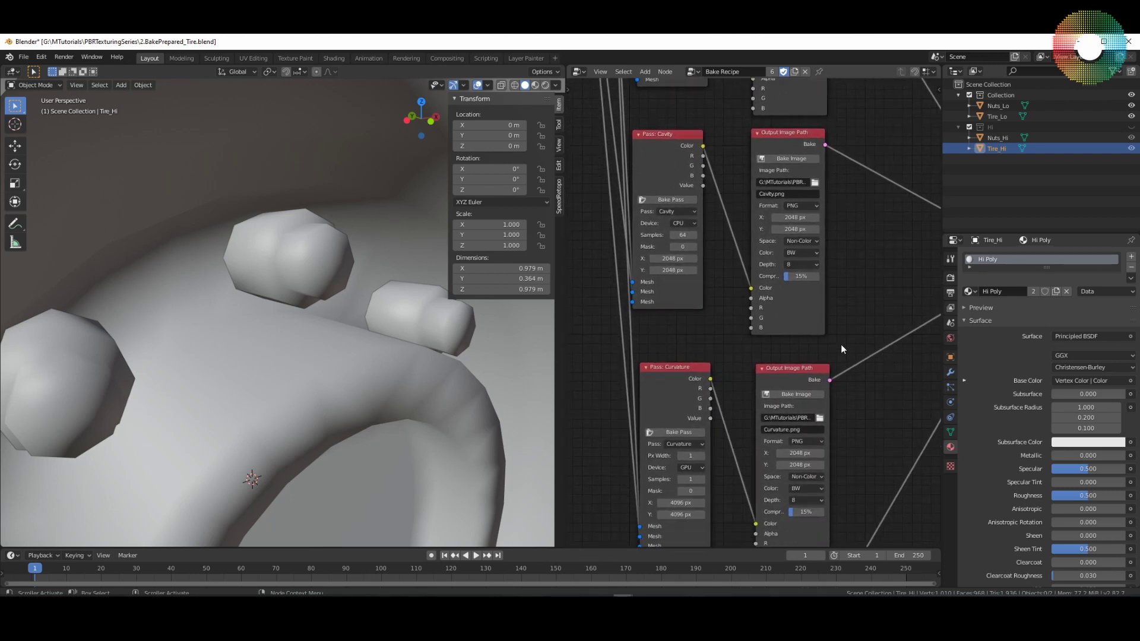
pyautogui.moveTo(841, 350); pyautogui.dragTo(847, 311, button='middle')
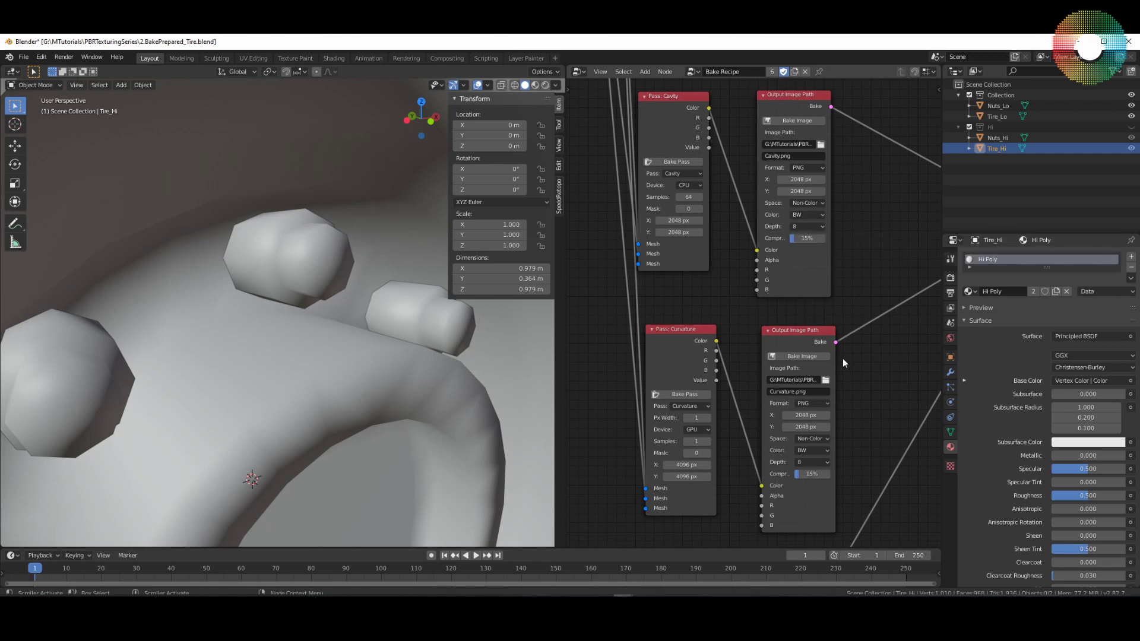
pyautogui.moveTo(850, 372); pyautogui.dragTo(848, 211, button='middle')
pyautogui.click(822, 358)
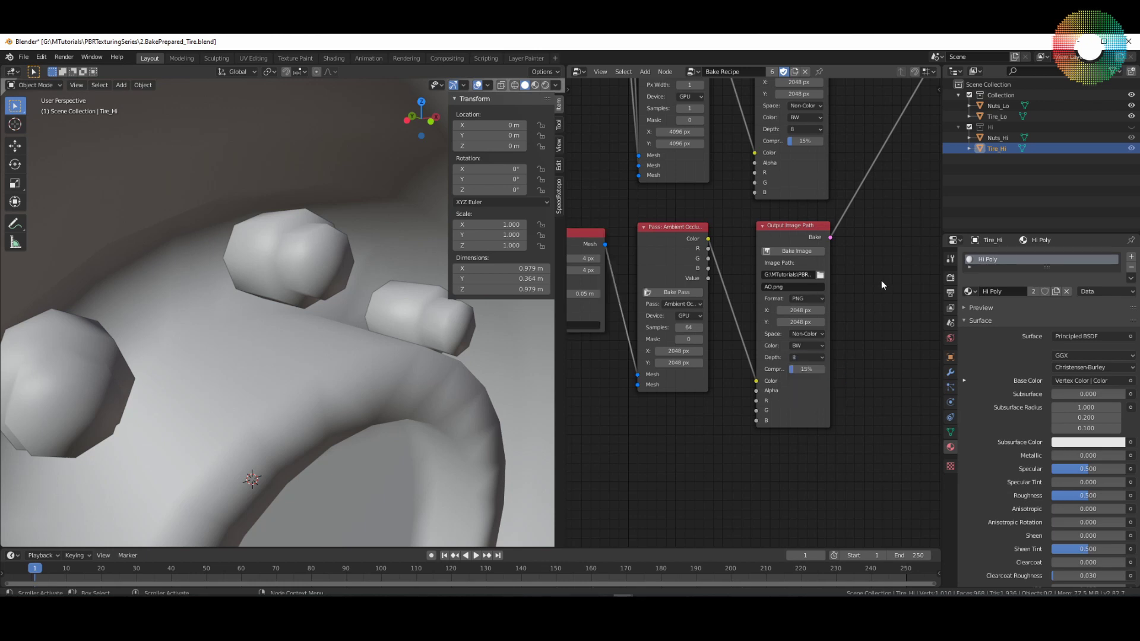
# Save the blend file with the updated bake recipe.
pyautogui.scroll(-3, 881, 280)
pyautogui.moveTo(883, 245); pyautogui.dragTo(865, 274, button='middle')
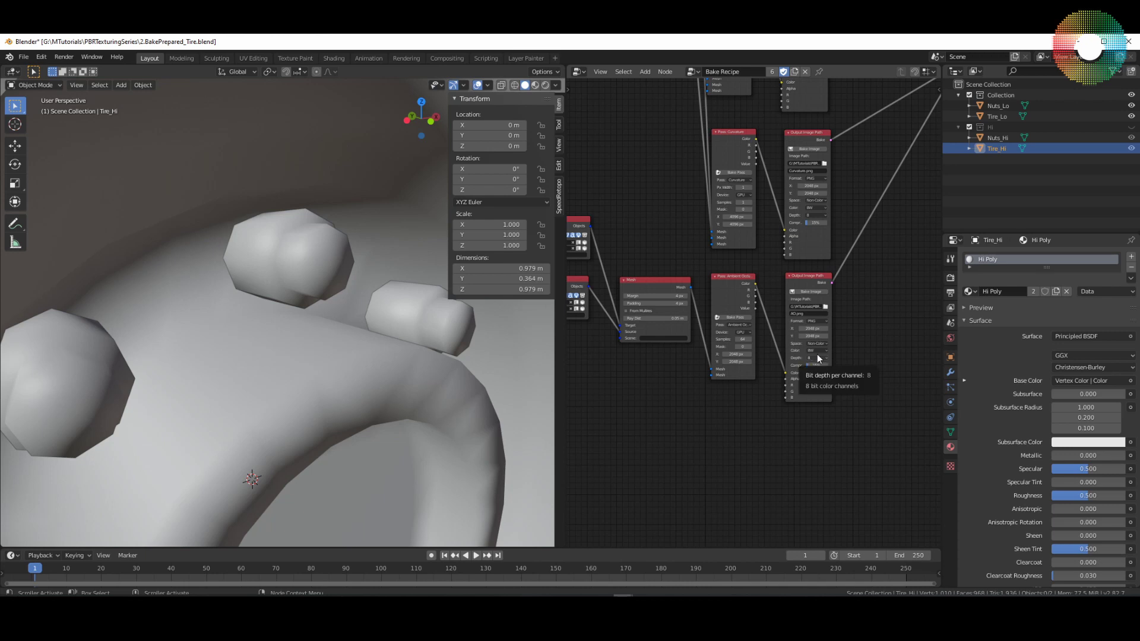
pyautogui.hotkey('ctrl', 's')
pyautogui.scroll(-2, 861, 347)
pyautogui.scroll(5, 821, 309)
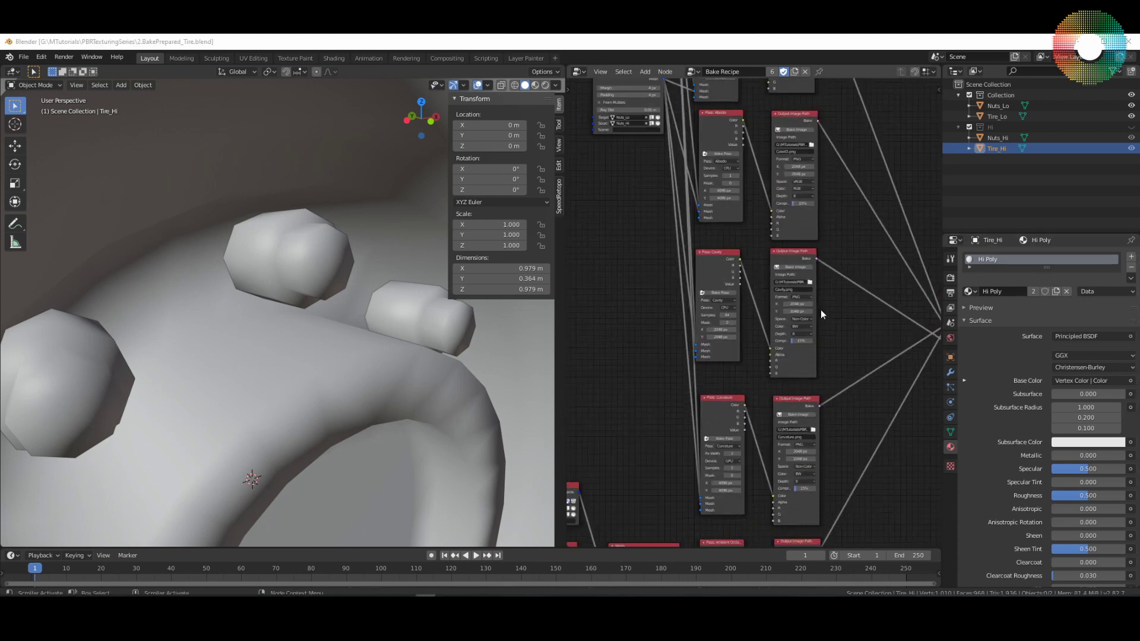
# Start baking all connected images from the Batch Bake node and accept the bake confirmation.
pyautogui.keyDown('ctrl'); pyautogui.scroll(5, 848, 339); pyautogui.keyUp('ctrl')
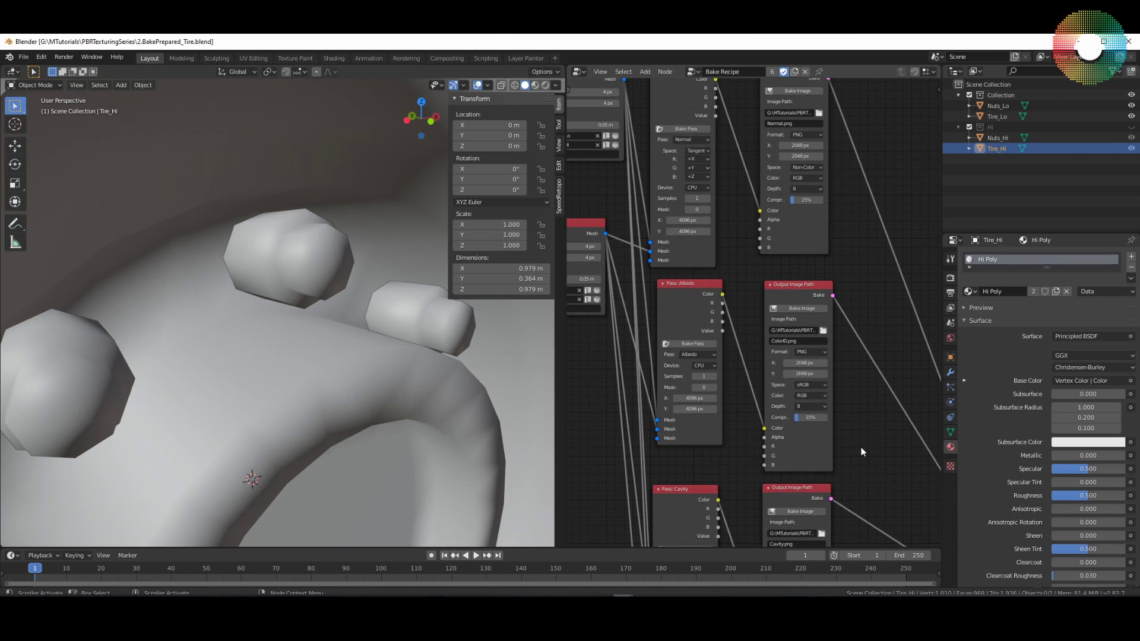
pyautogui.scroll(-3, 861, 451)
pyautogui.moveTo(861, 451); pyautogui.dragTo(770, 242, button='middle')
pyautogui.scroll(-3, 769, 245)
pyautogui.moveTo(836, 341); pyautogui.dragTo(827, 359, button='middle')
pyautogui.scroll(3, 827, 360)
pyautogui.click(860, 327)
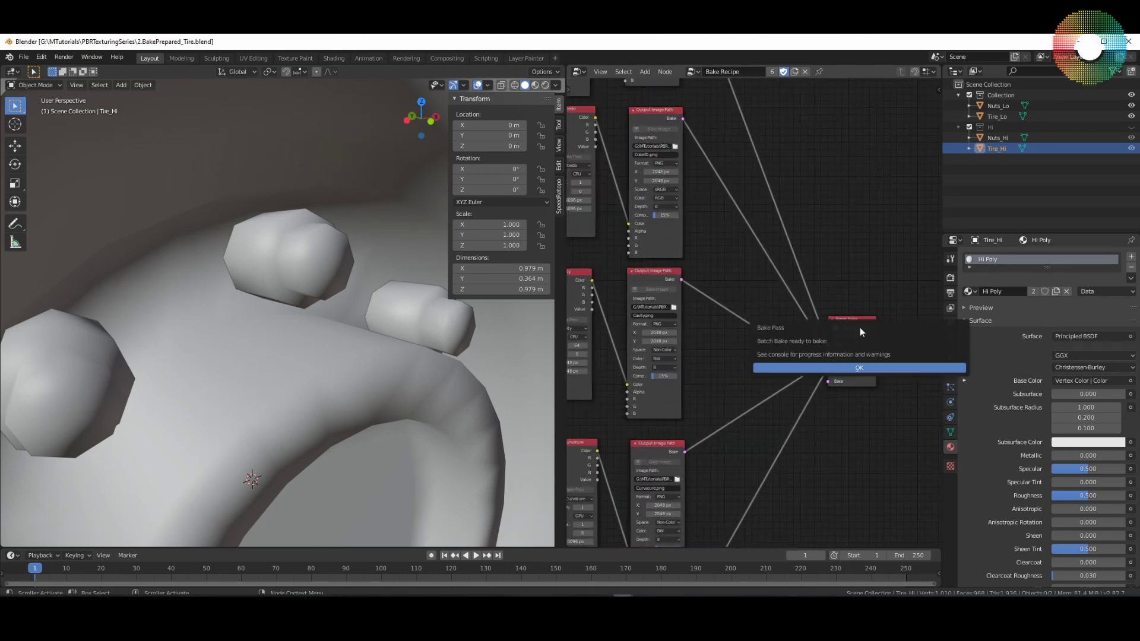
pyautogui.click(857, 368)
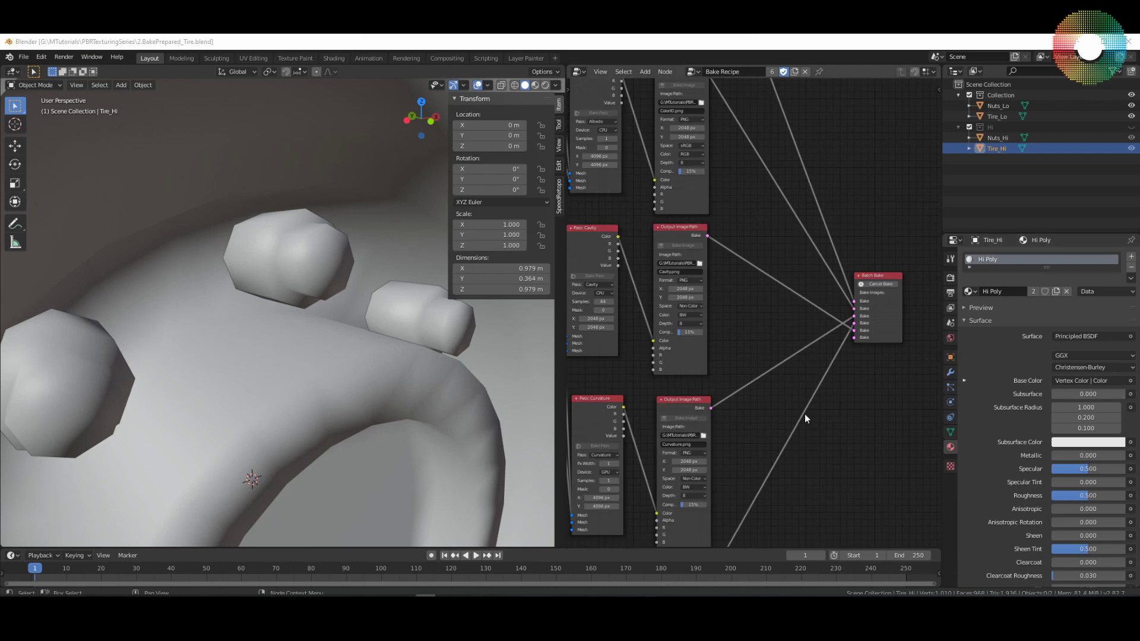
# Examine the pass nodes and their links to the Batch Bake node while the bake runs.
pyautogui.moveTo(755, 389); pyautogui.dragTo(834, 386, button='middle')
pyautogui.scroll(-1, 774, 356)
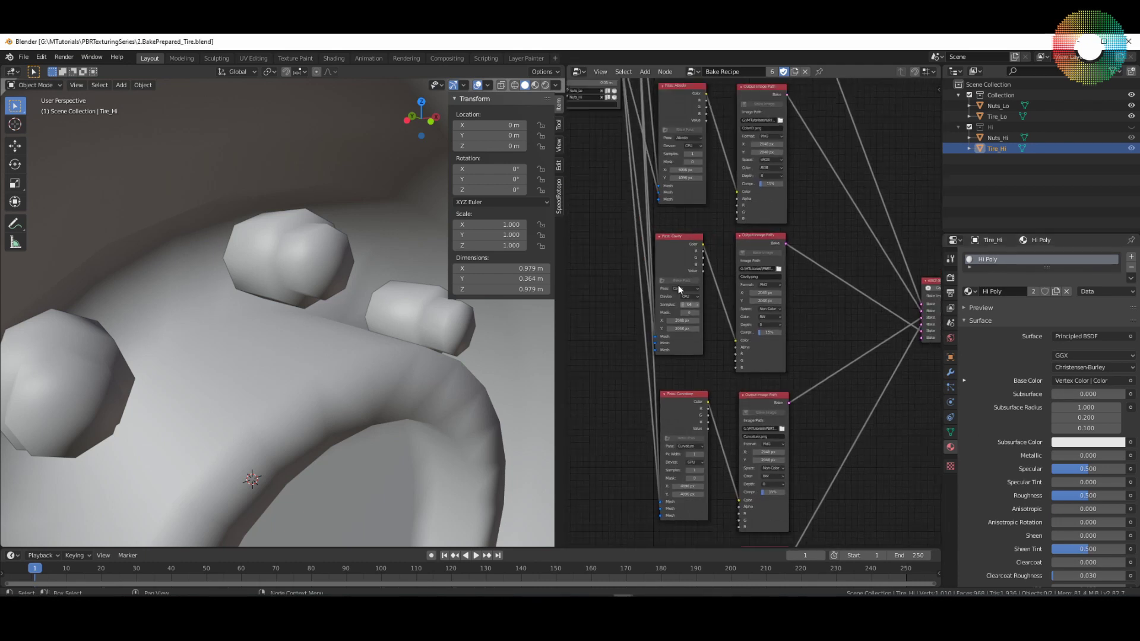
pyautogui.moveTo(707, 223); pyautogui.dragTo(718, 408, button='middle')
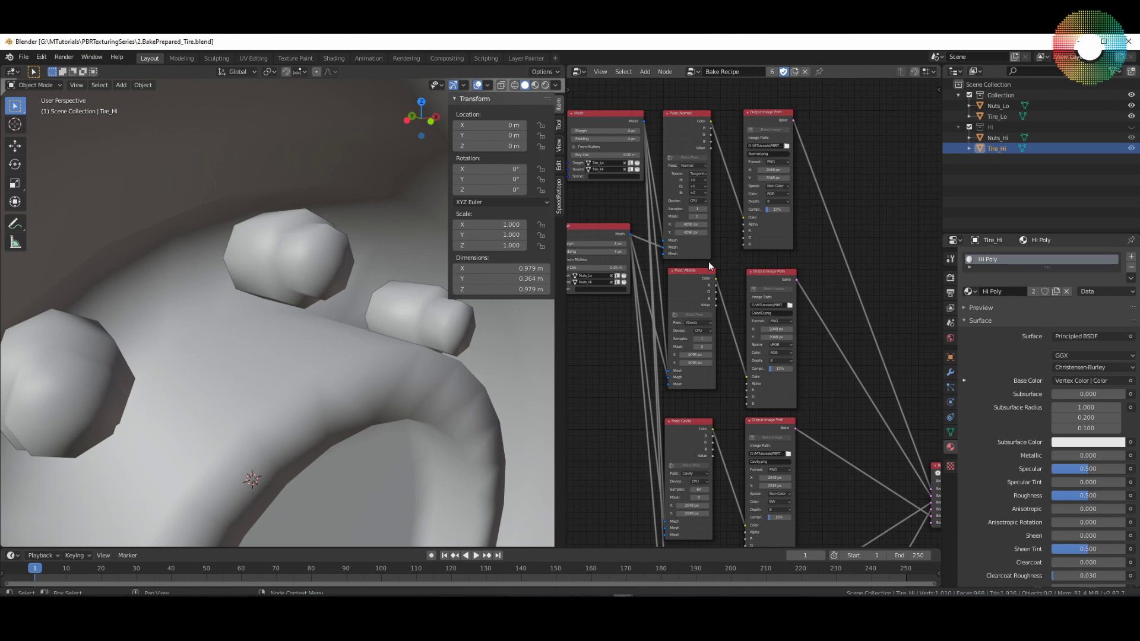
pyautogui.moveTo(749, 371); pyautogui.dragTo(739, 160, button='middle')
pyautogui.scroll(-3, 739, 161)
pyautogui.moveTo(724, 457); pyautogui.dragTo(703, 430, button='middle')
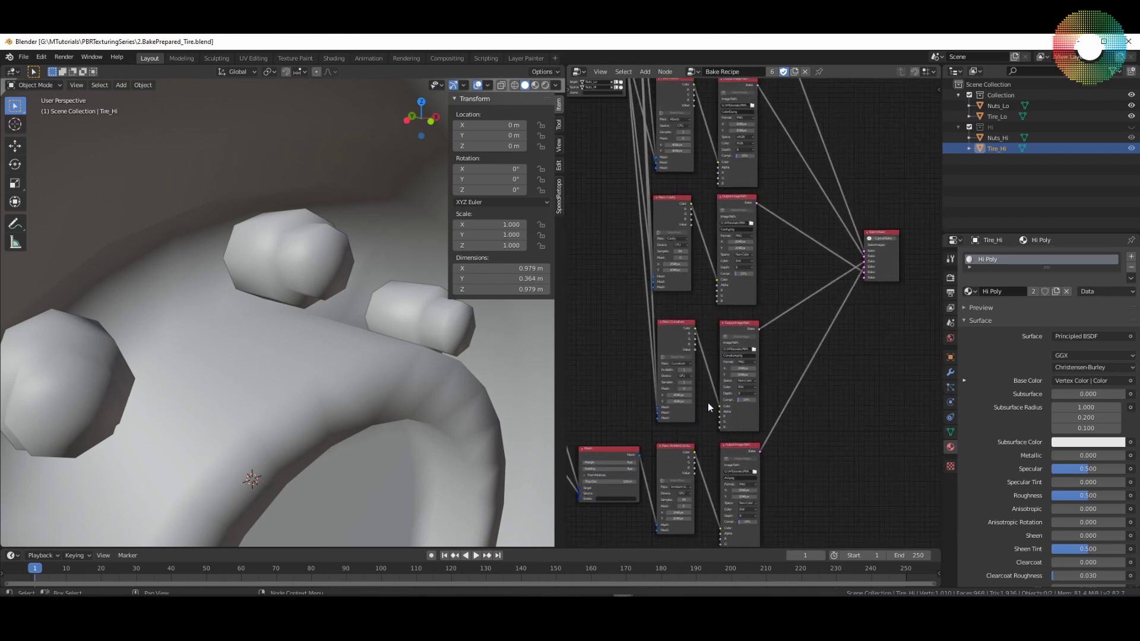
pyautogui.keyDown('shift'); pyautogui.scroll(3, 783, 432); pyautogui.keyUp('shift')
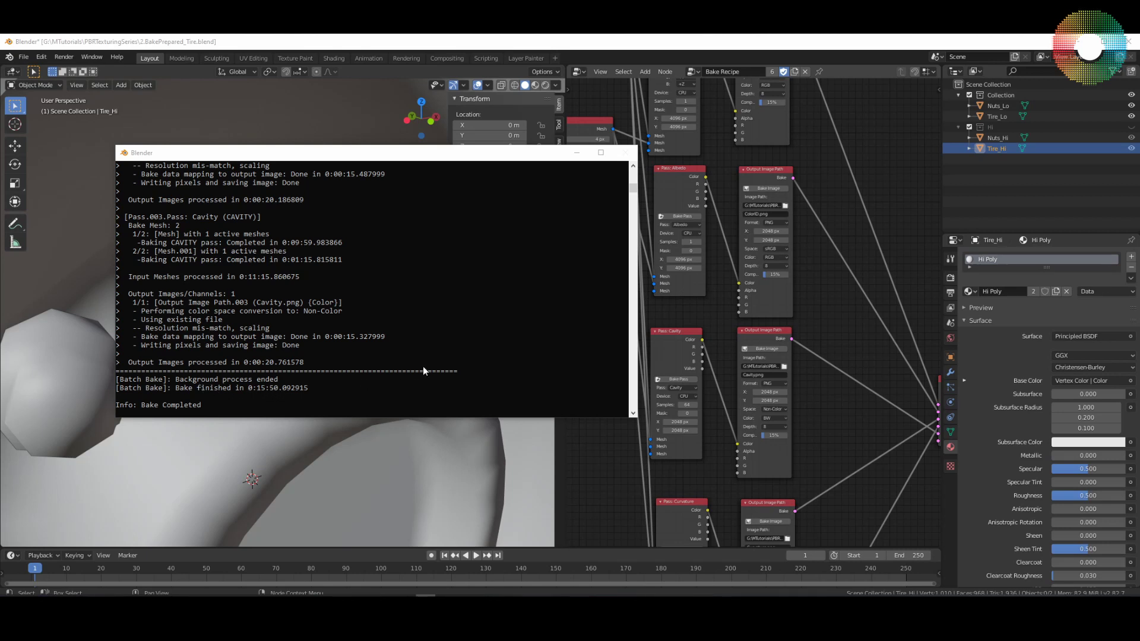
# Switch to the output folder, open the baked Normal.png in Photos and browse through the Curvature, ColorID and Cavity maps.
pyautogui.hotkey('alt', 'Tab')
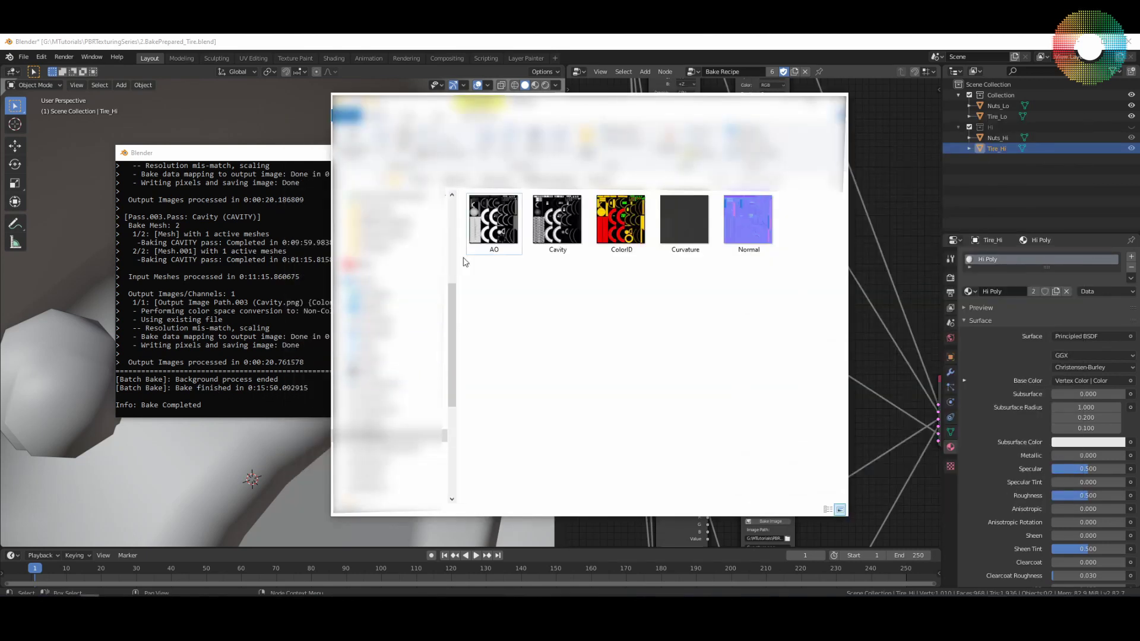
pyautogui.click(740, 226)
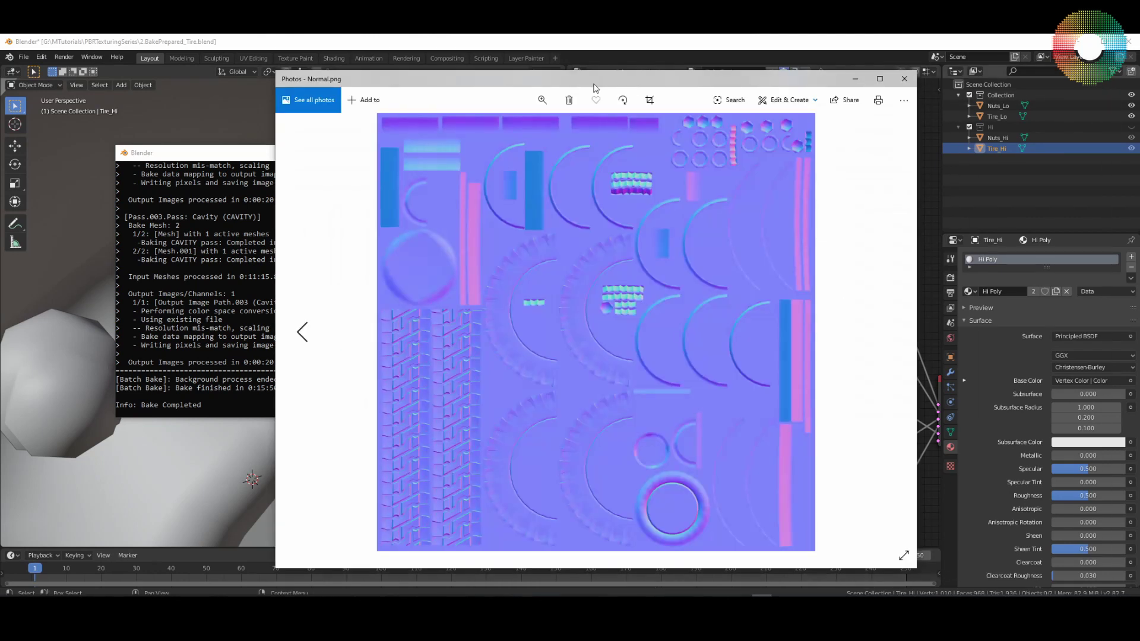
pyautogui.press('Left')
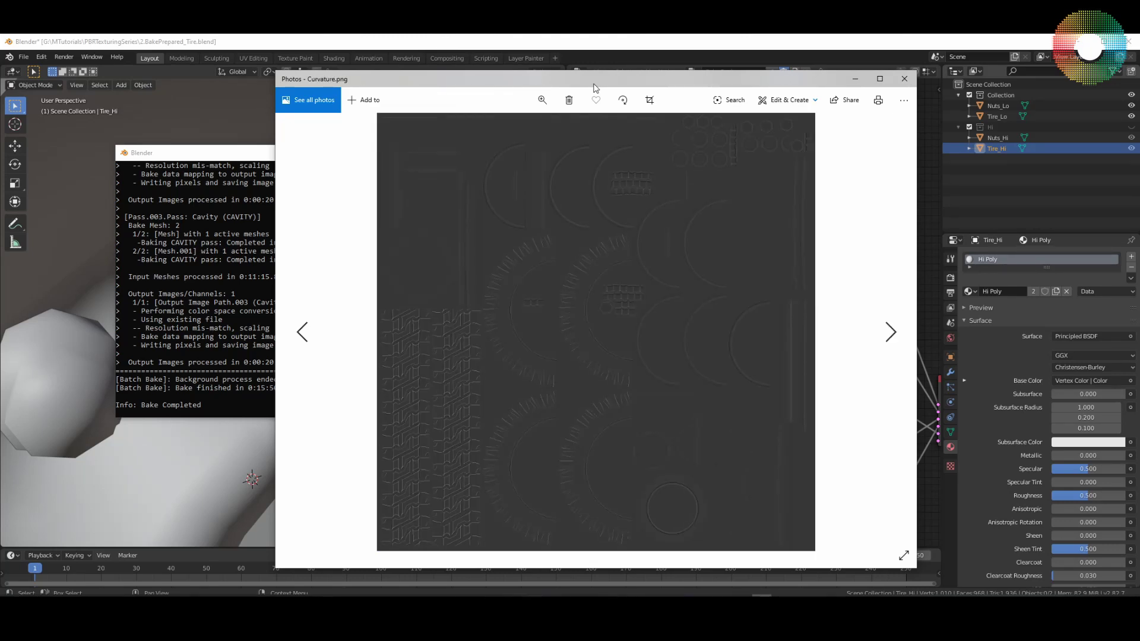
pyautogui.press('Left')
# Switch to the baked AO.png map, zoom in on the tire and nut details, and close the image viewer.
pyautogui.press('Left')
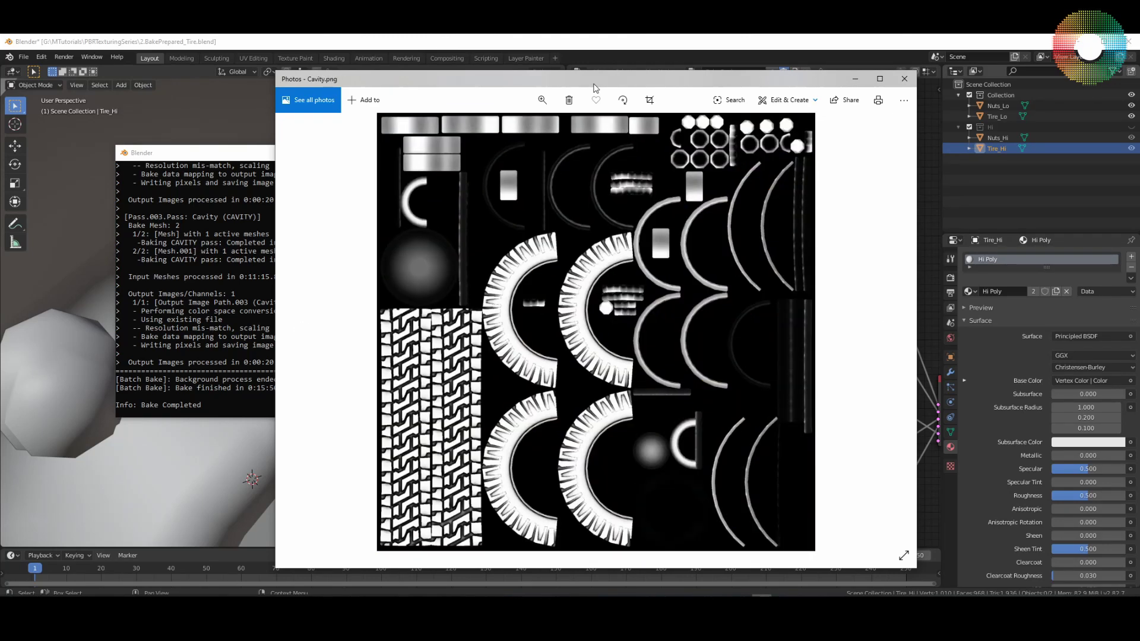
pyautogui.press('Left')
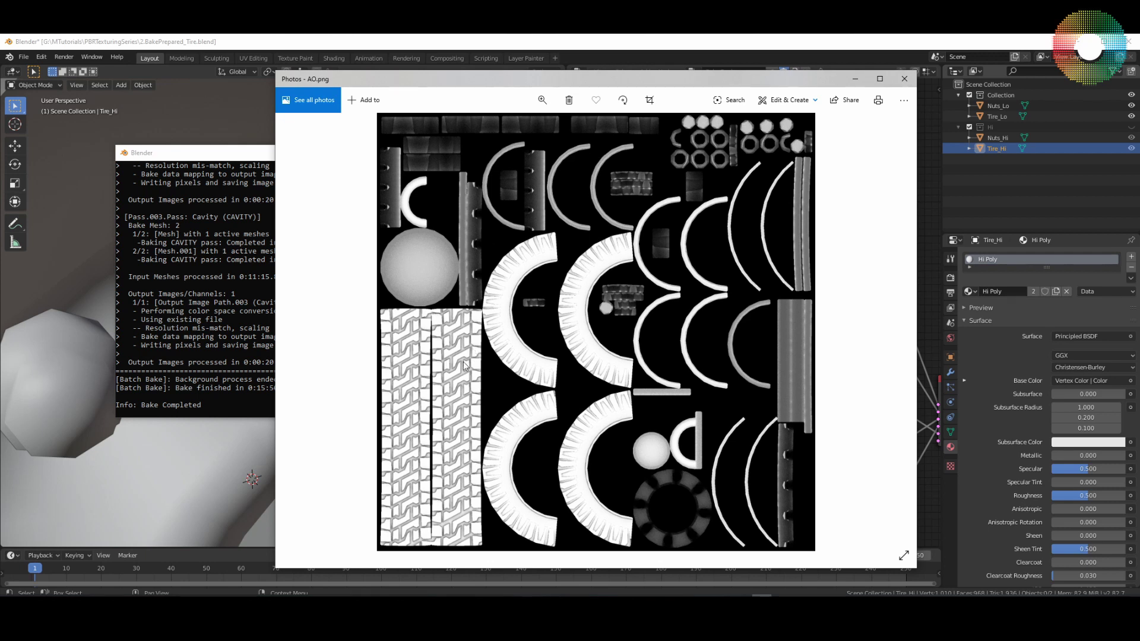
pyautogui.click(542, 100)
pyautogui.moveTo(493, 129); pyautogui.dragTo(529, 102)
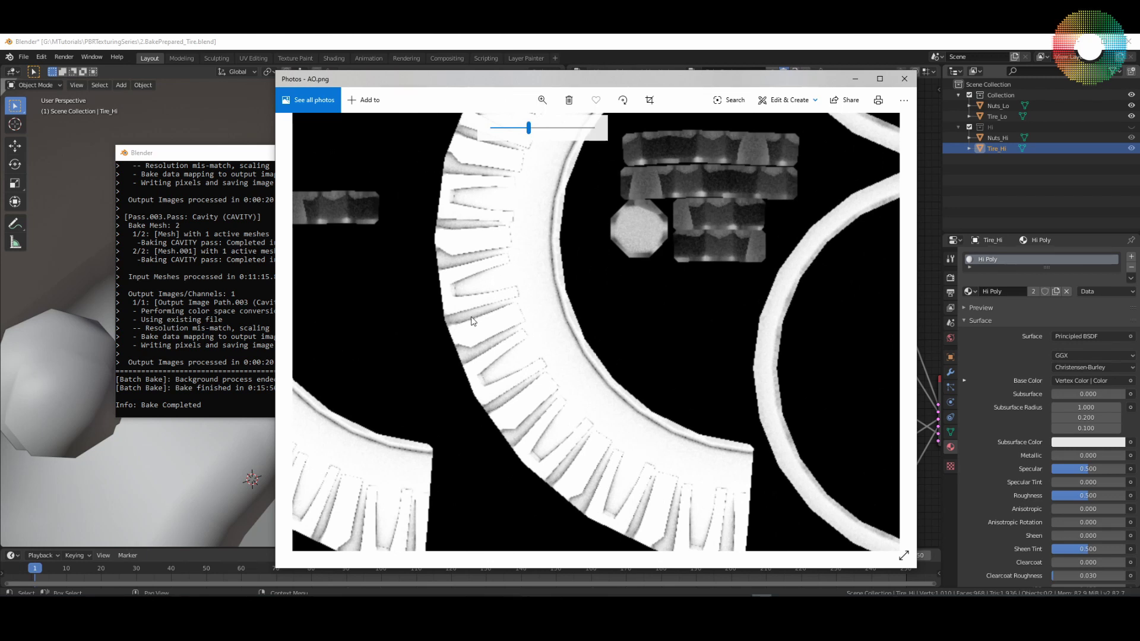
pyautogui.click(904, 79)
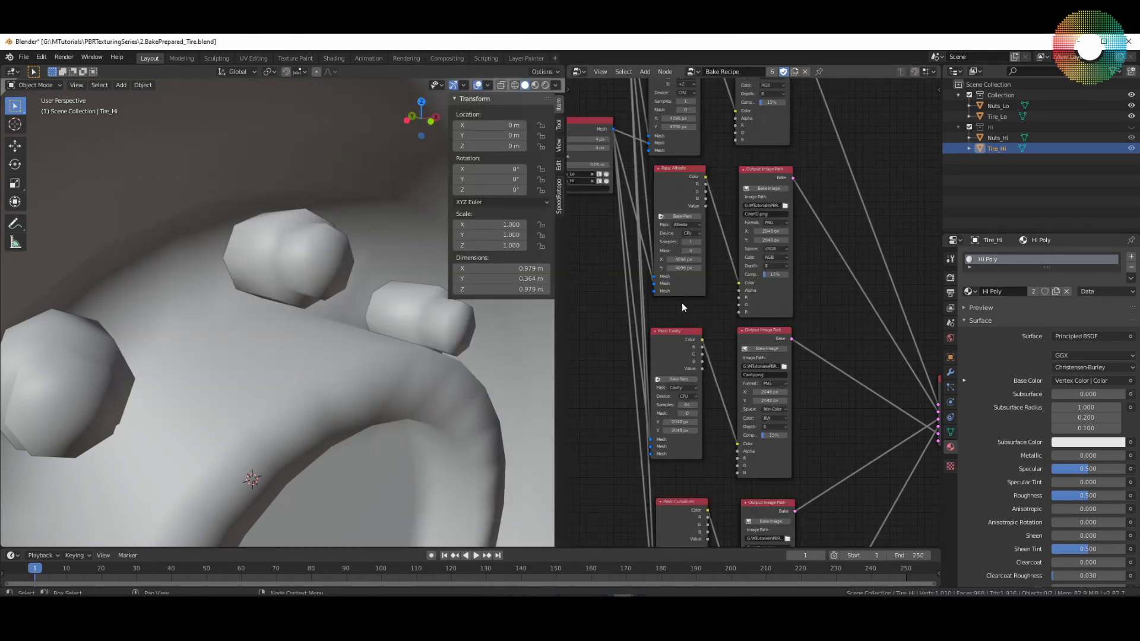
# Examine the Cavity, Curvature and Ambient Occlusion pass nodes and their output image nodes in the bake recipe.
pyautogui.keyDown('shift'); pyautogui.scroll(-5, 682, 303); pyautogui.keyUp('shift')
pyautogui.keyDown('shift'); pyautogui.scroll(-3, 674, 389); pyautogui.keyUp('shift')
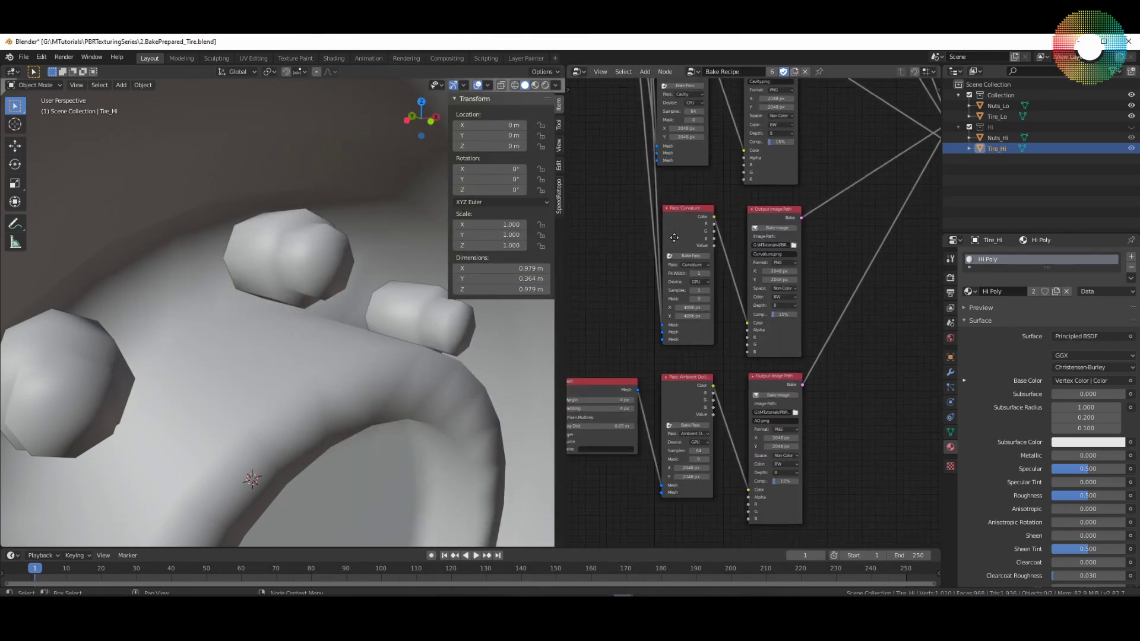
pyautogui.keyDown('shift'); pyautogui.scroll(-1, 683, 410); pyautogui.keyUp('shift')
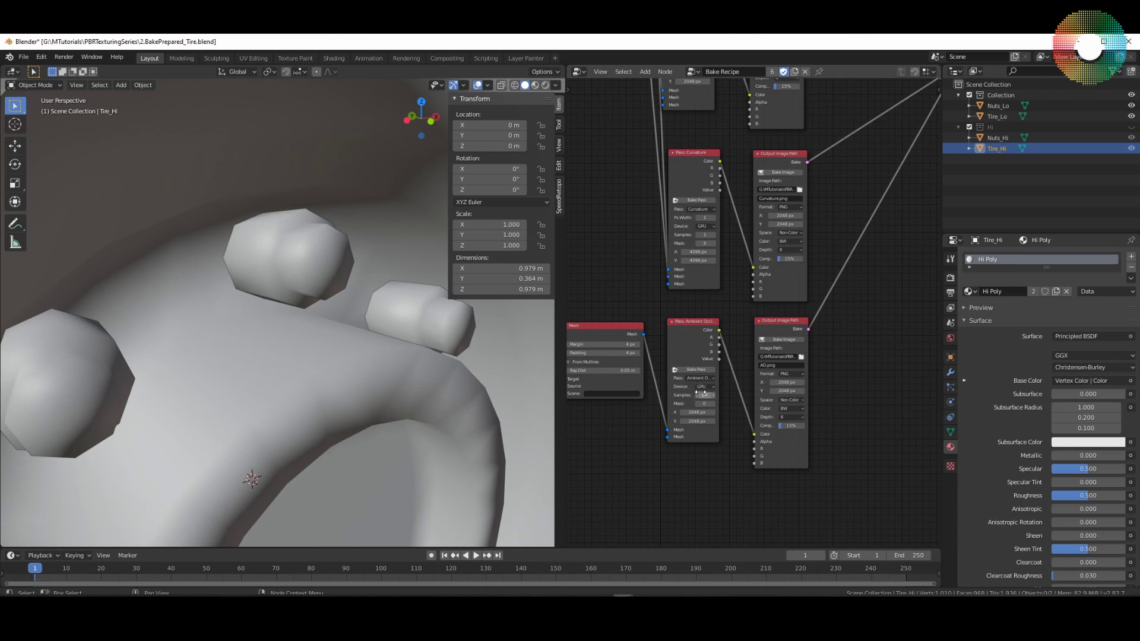
pyautogui.keyDown('shift'); pyautogui.scroll(5, 706, 250); pyautogui.keyUp('shift')
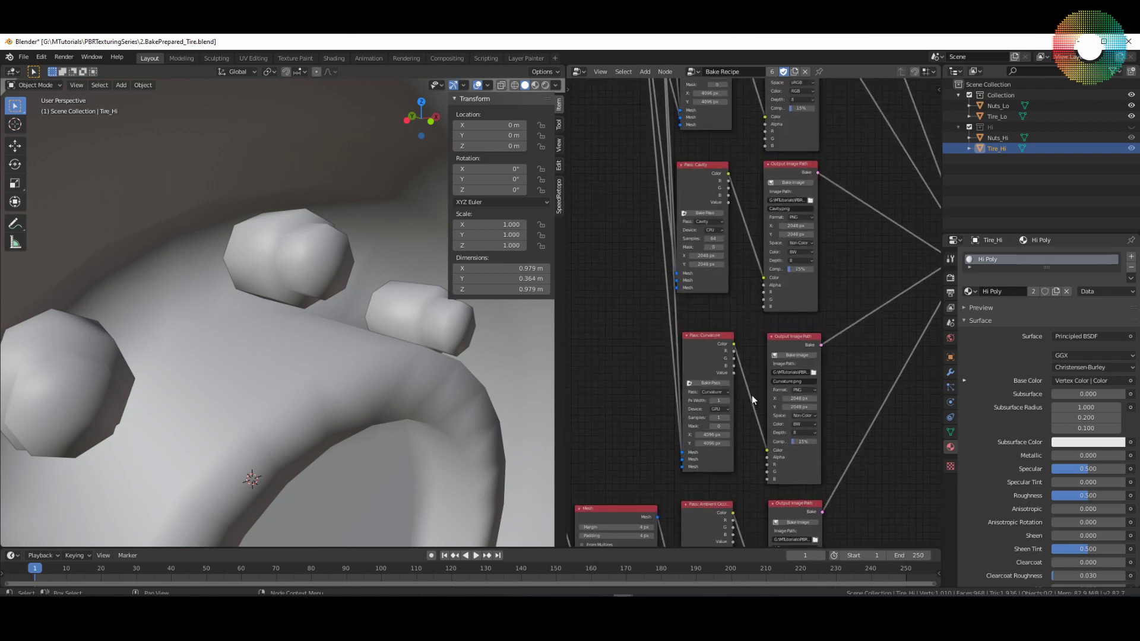
pyautogui.keyDown('shift'); pyautogui.scroll(-3, 736, 386); pyautogui.keyUp('shift')
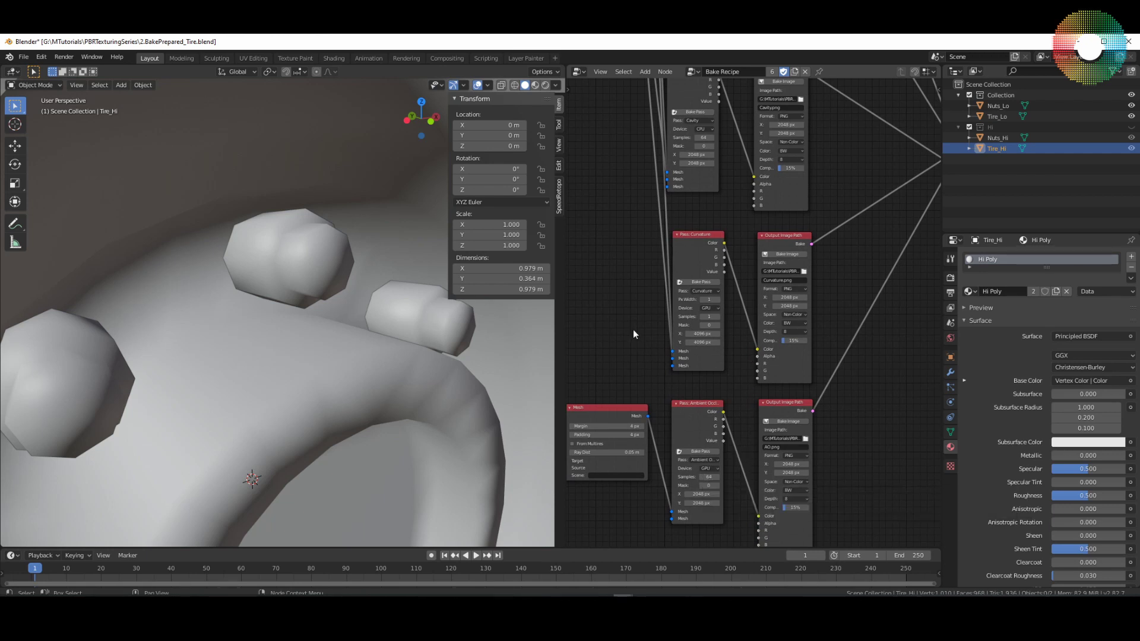
pyautogui.moveTo(633, 329); pyautogui.dragTo(676, 370, button='middle')
# Select the low-poly objects Nuts_Lo and Tire_Lo and open the FBX export dialog.
pyautogui.scroll(-4, 433, 390)
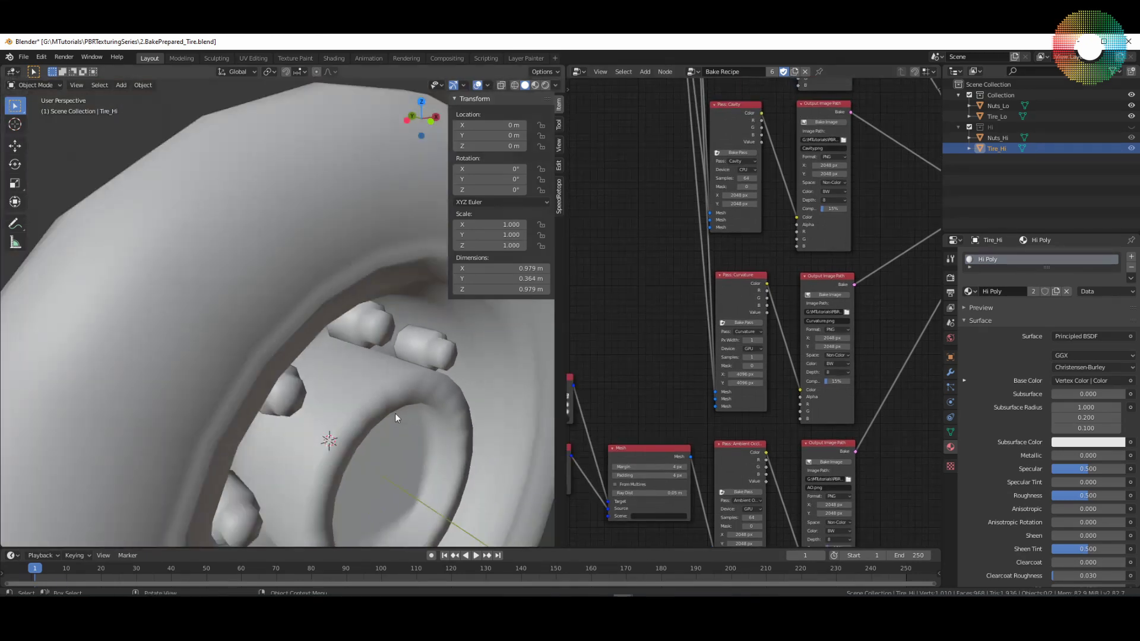
pyautogui.click(358, 366)
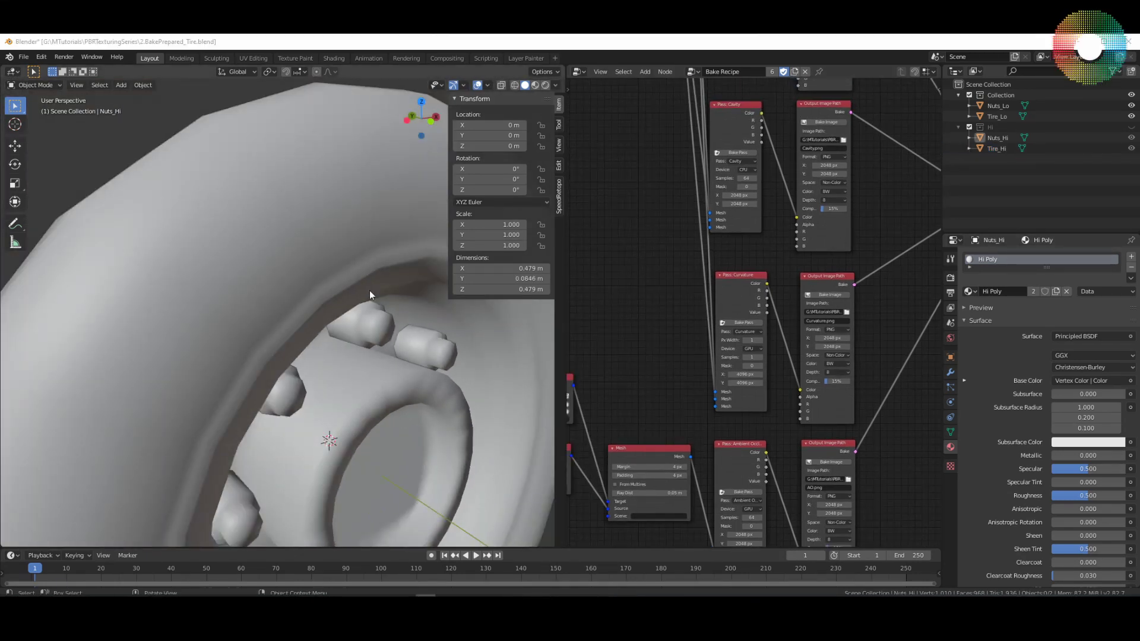
pyautogui.click(998, 105)
pyautogui.keyDown('shift'); pyautogui.click(998, 116); pyautogui.keyUp('shift')
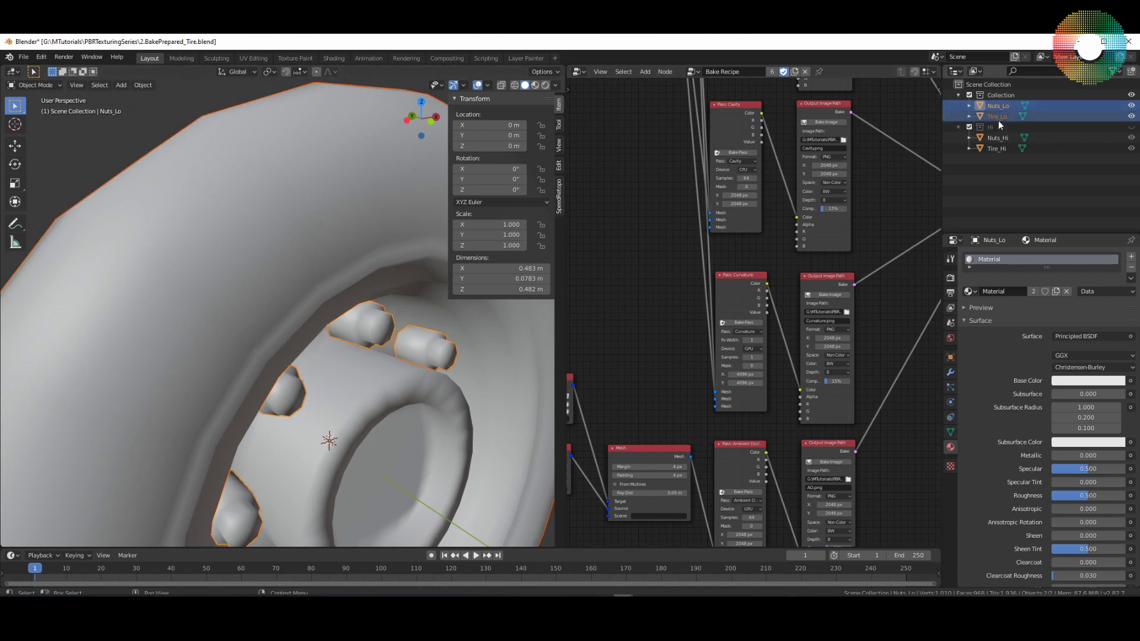
pyautogui.click(23, 57)
pyautogui.moveTo(43, 215)
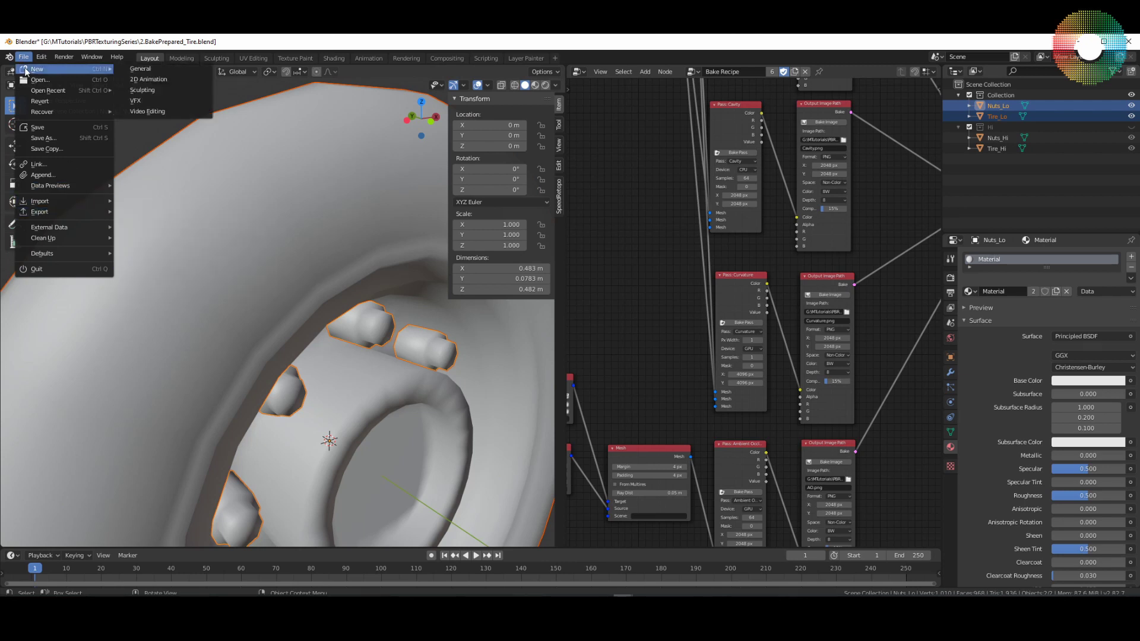
pyautogui.moveTo(89, 212)
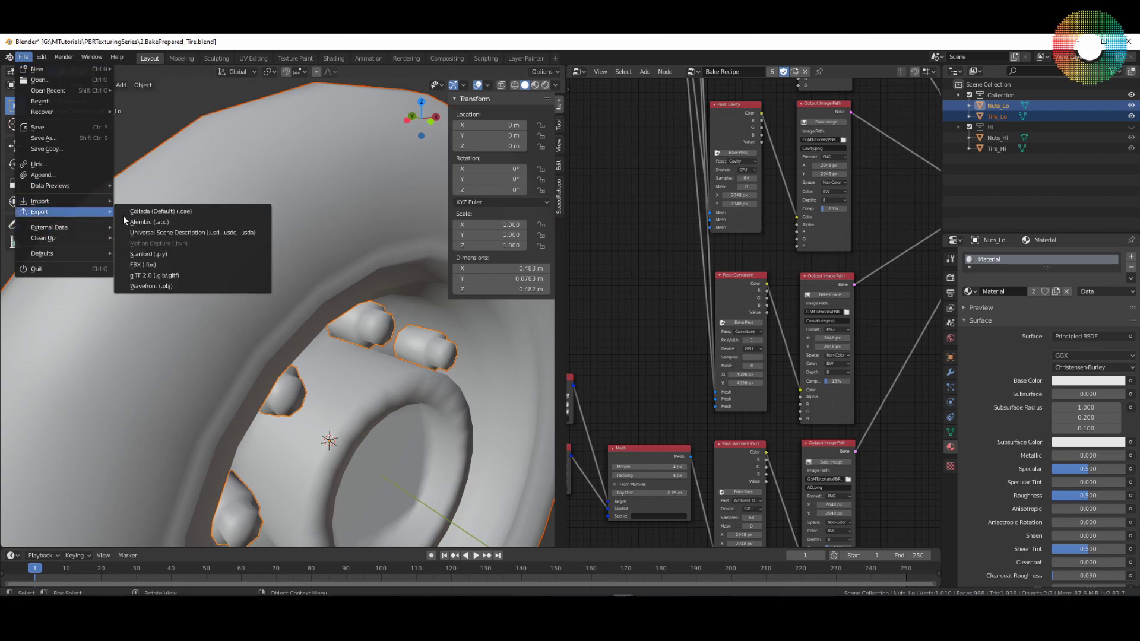
pyautogui.click(163, 264)
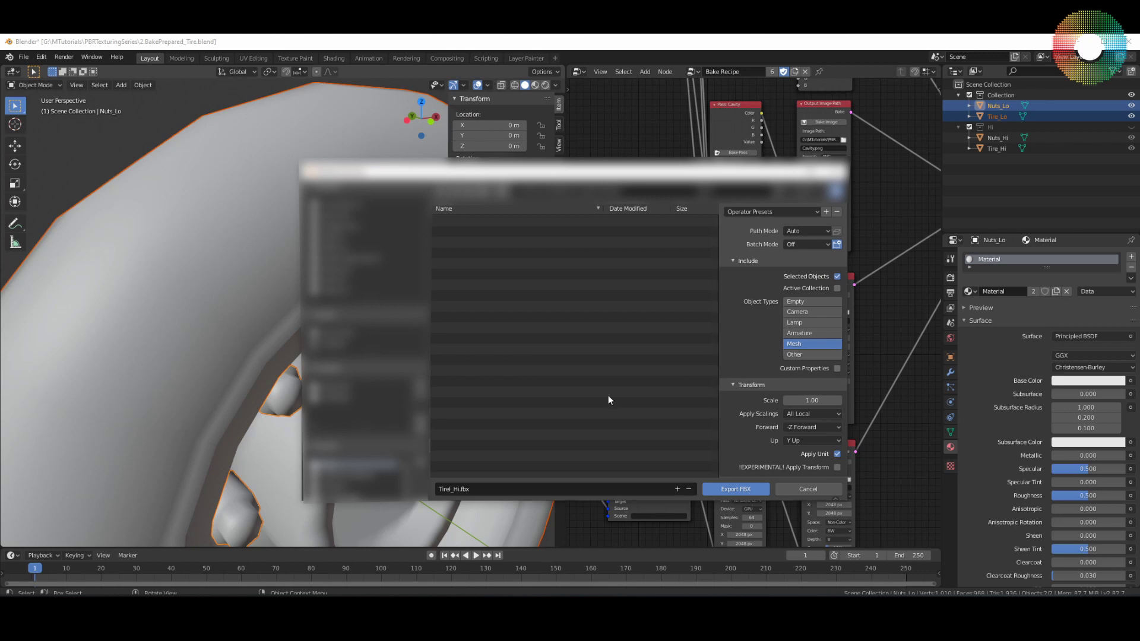
# Name the export file Tire_Lo.fbx and export the selected low-poly meshes as FBX.
pyautogui.click(475, 490)
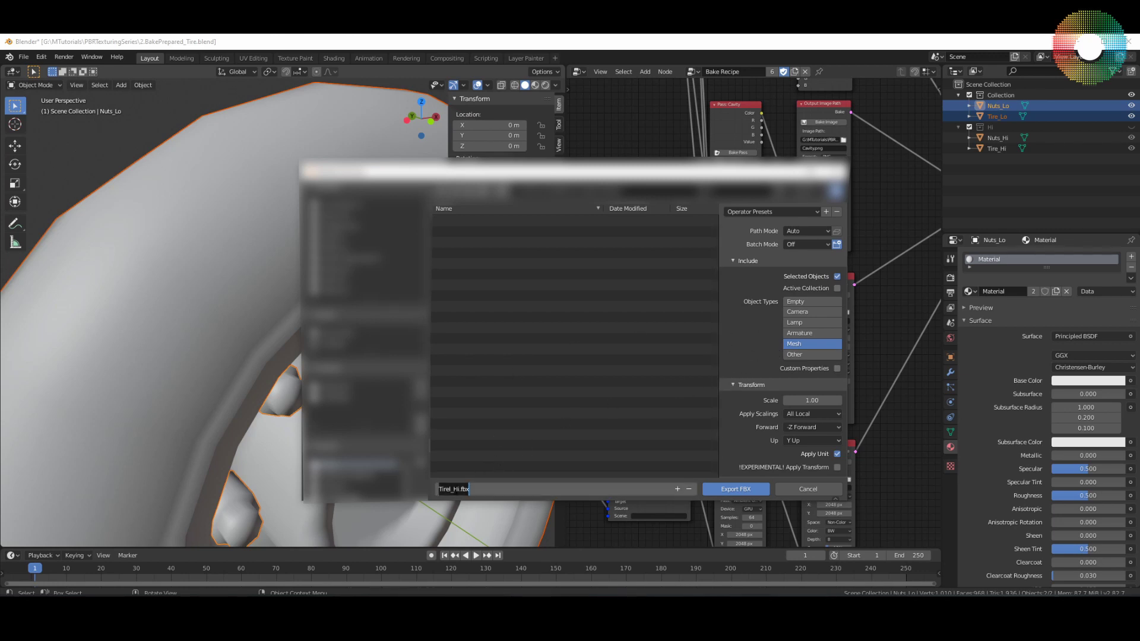
pyautogui.click(451, 489)
pyautogui.press('BackSpace')
pyautogui.hotkey('shift', 'Left')
pyautogui.hotkey('shift', 'Left')
pyautogui.write('Lo')
pyautogui.click(740, 345)
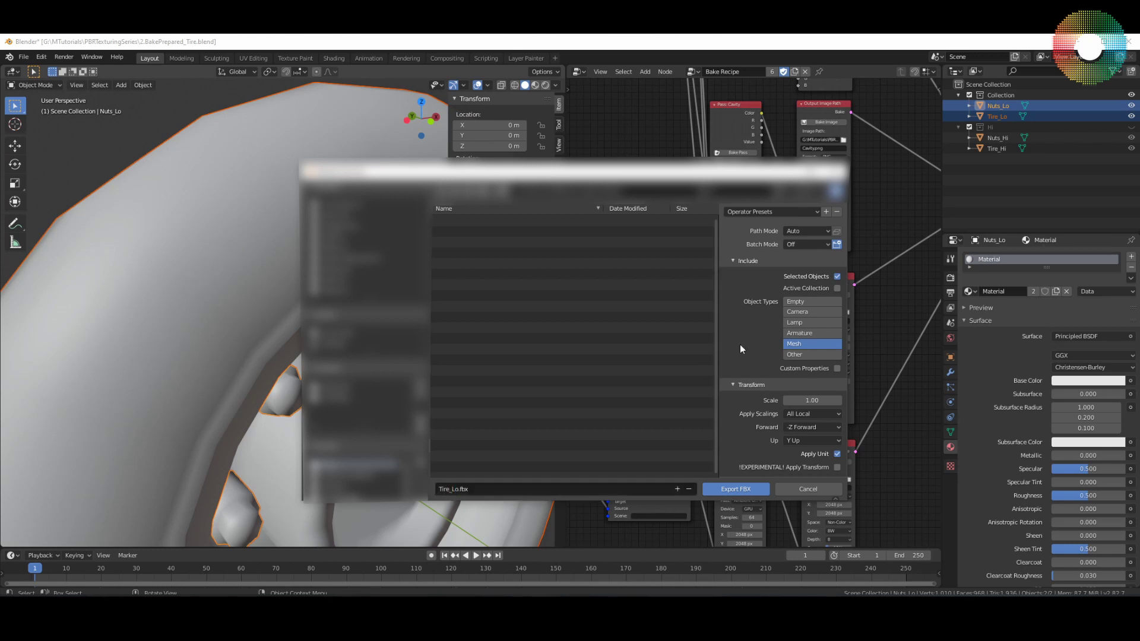
pyautogui.scroll(-2, 740, 345)
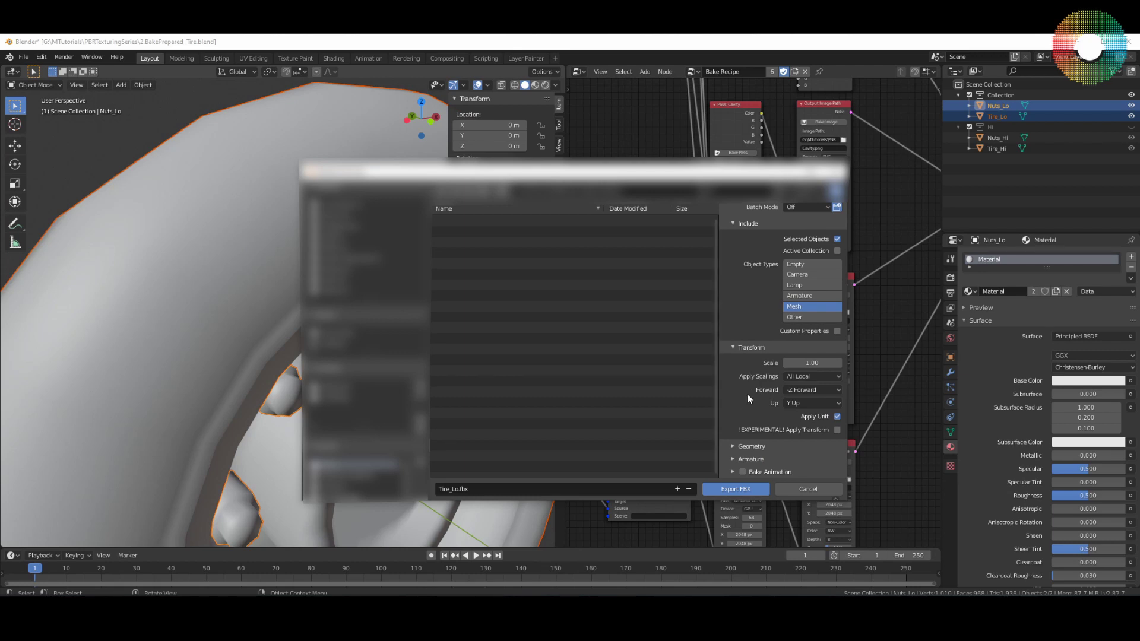
pyautogui.click(724, 491)
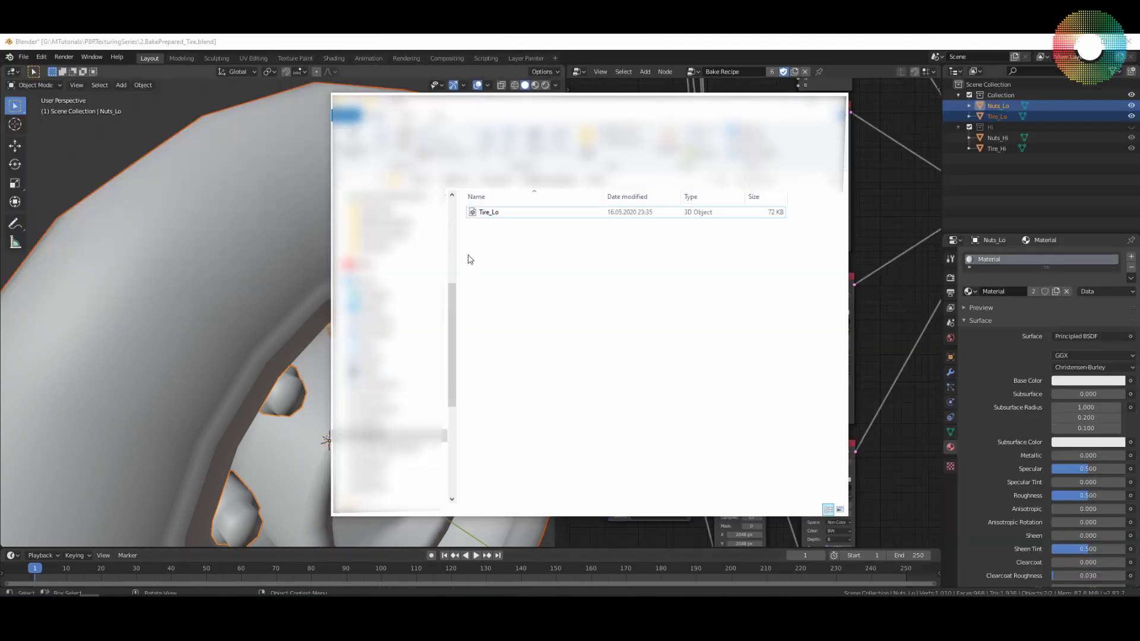